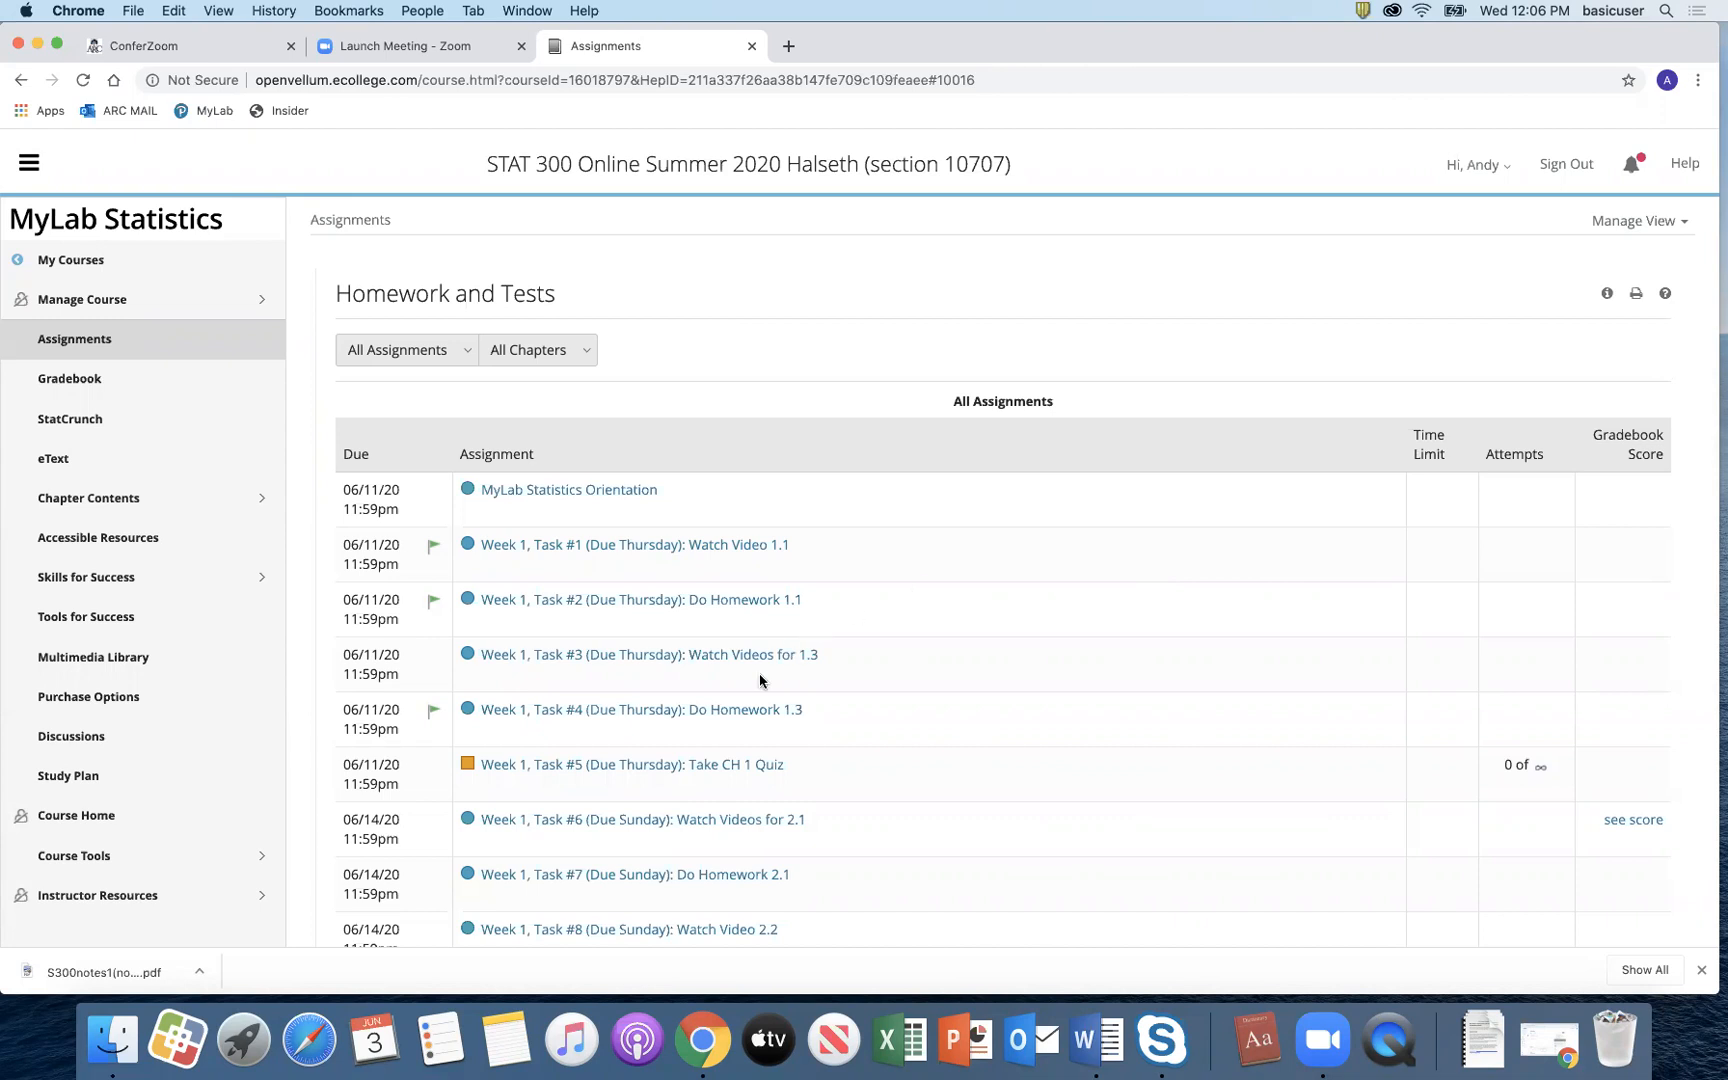
Step: Open the Week 2, Task #4 Do Homework 2.4 assignment and start its questions
scroll(759, 674, "down", 5)
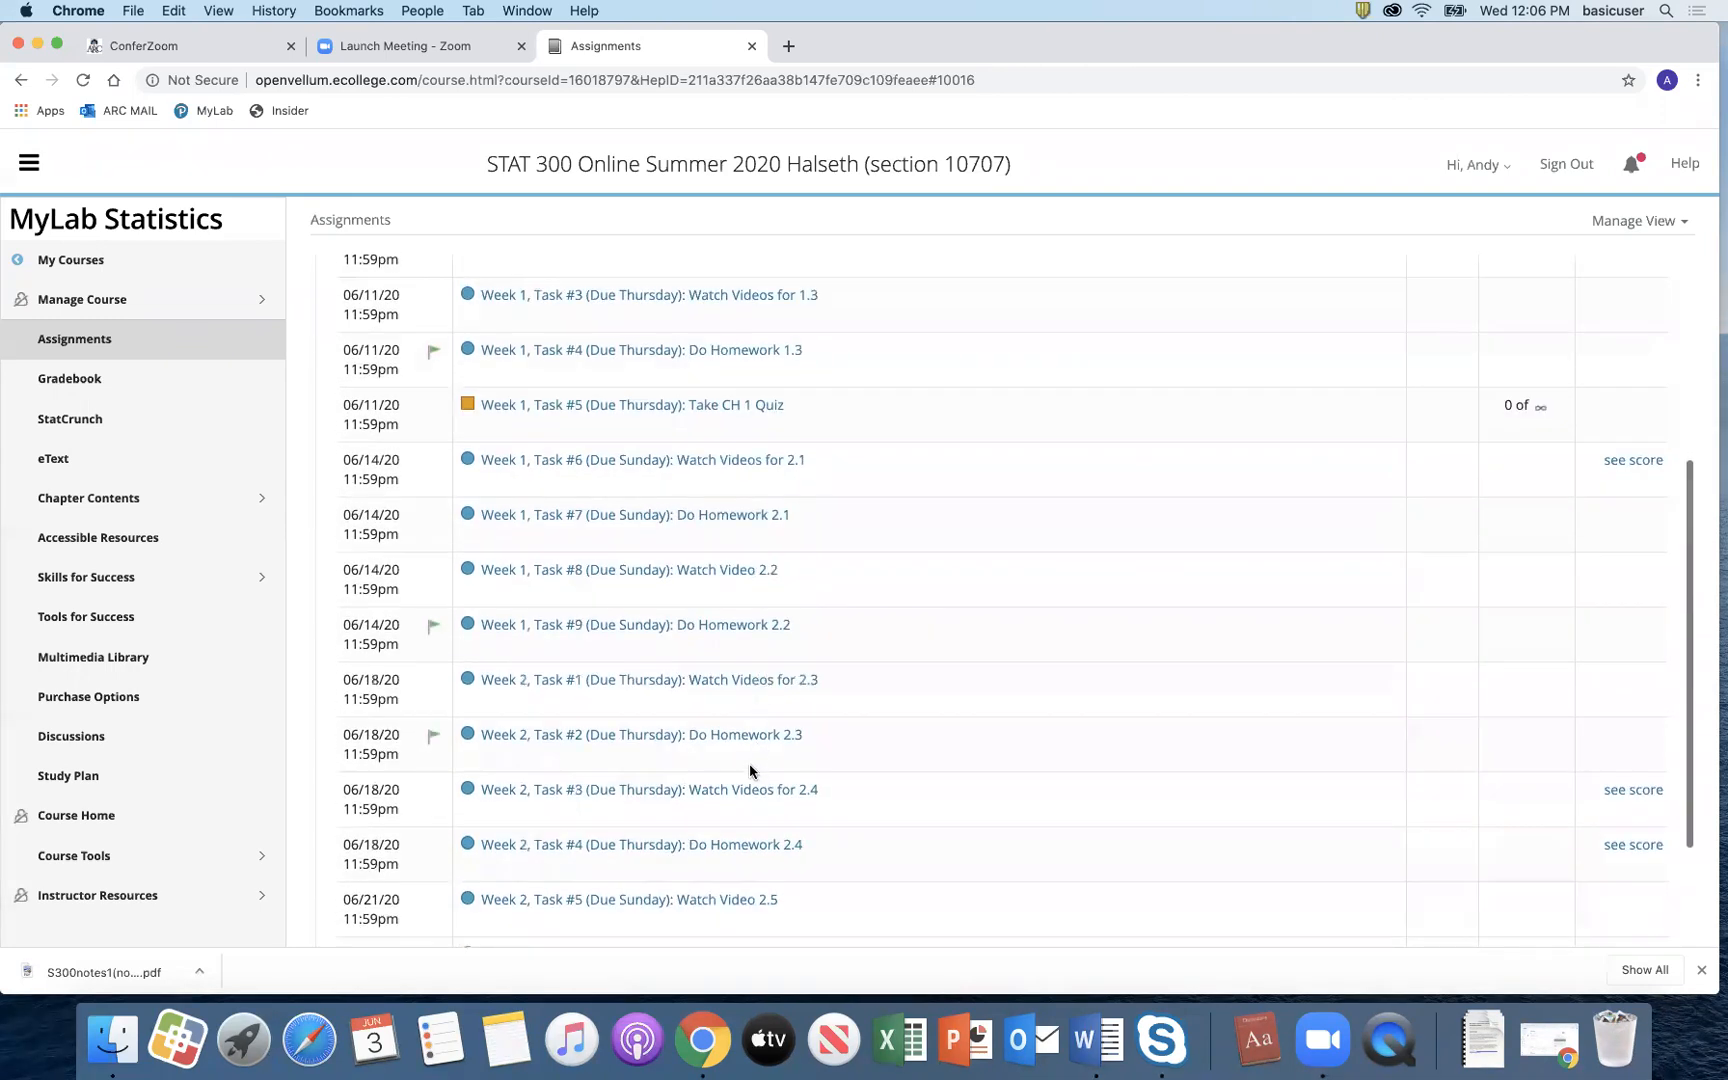
left_click(737, 851)
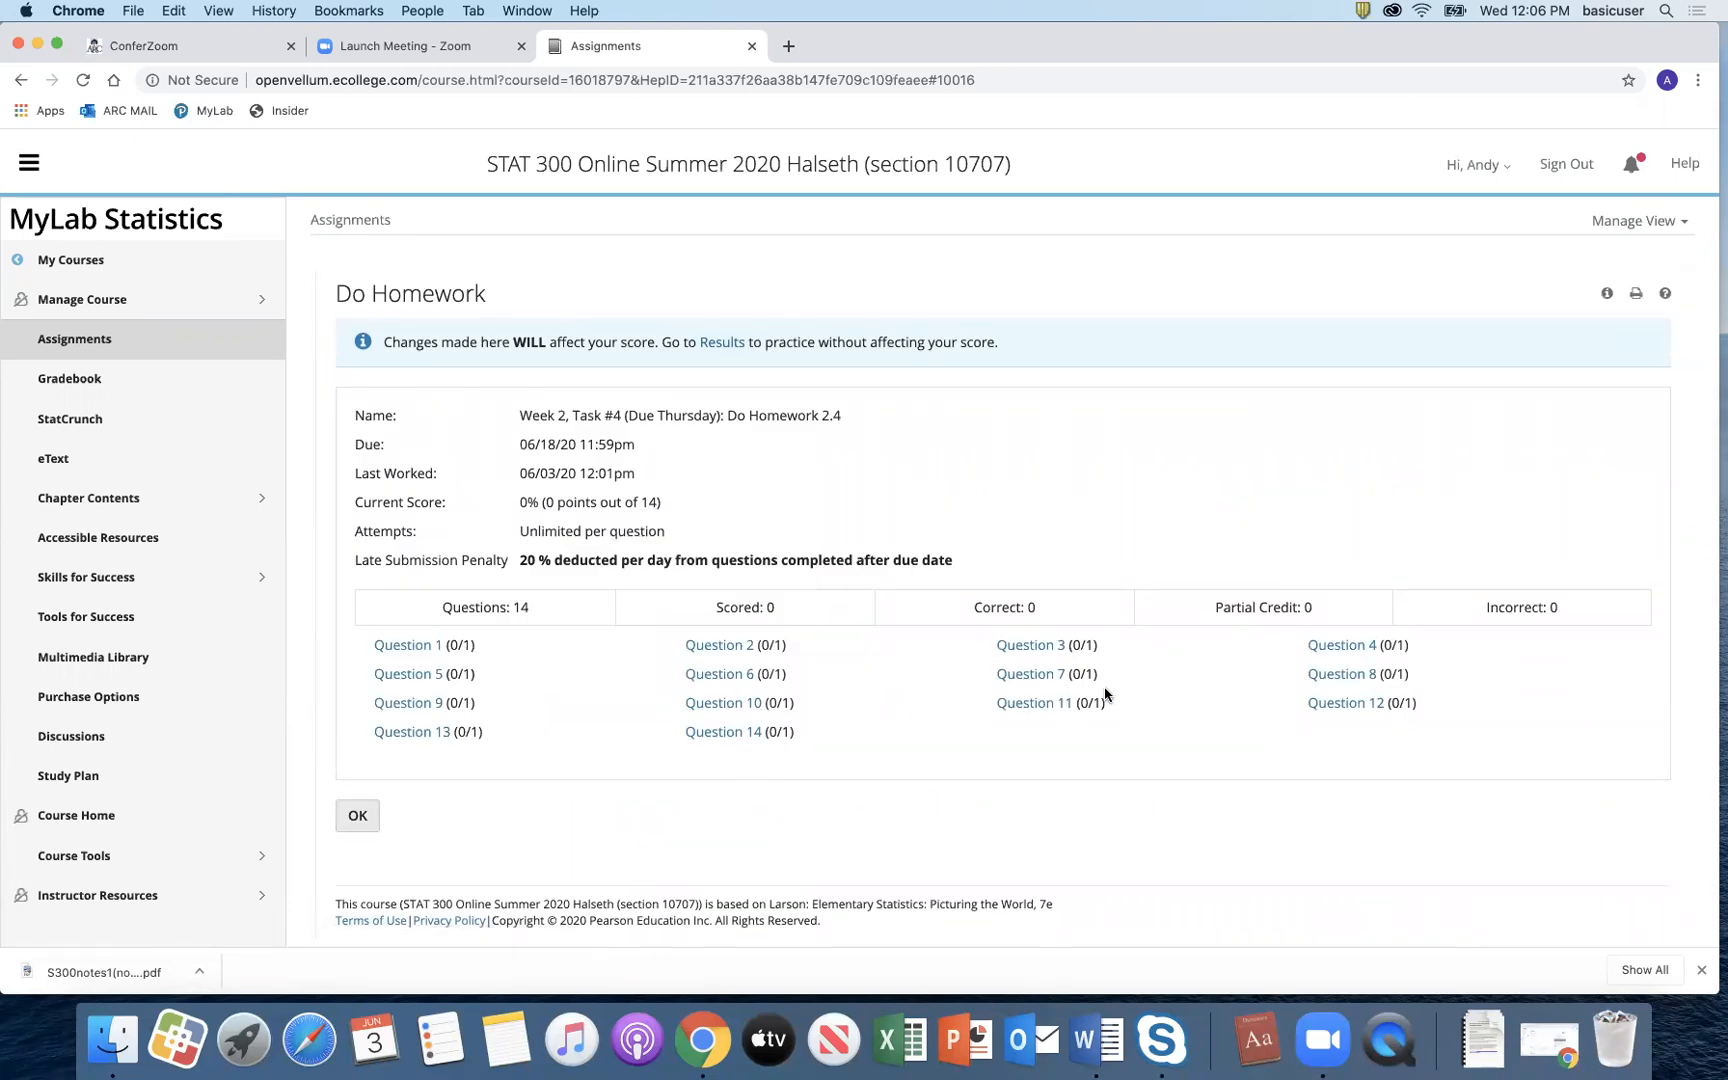
left_click(1310, 675)
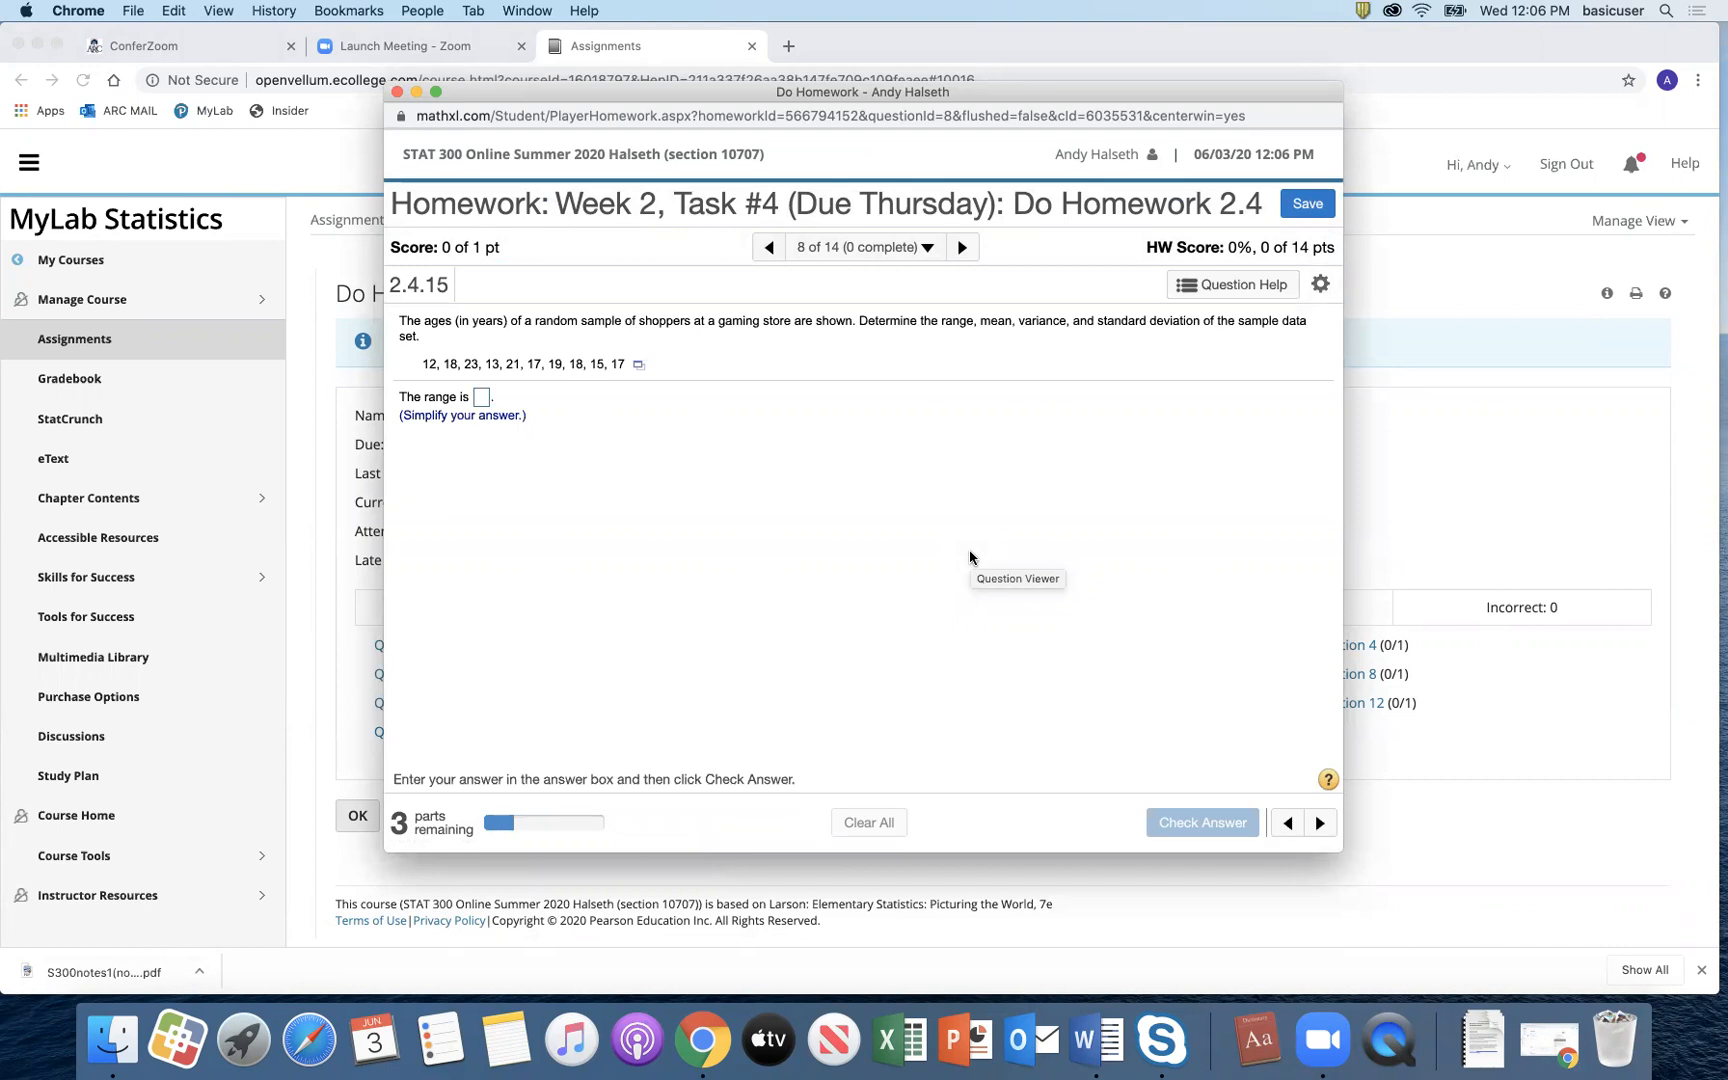
Step: Send question 2.4.15's shopper ages data to StatCrunch
left_click(639, 367)
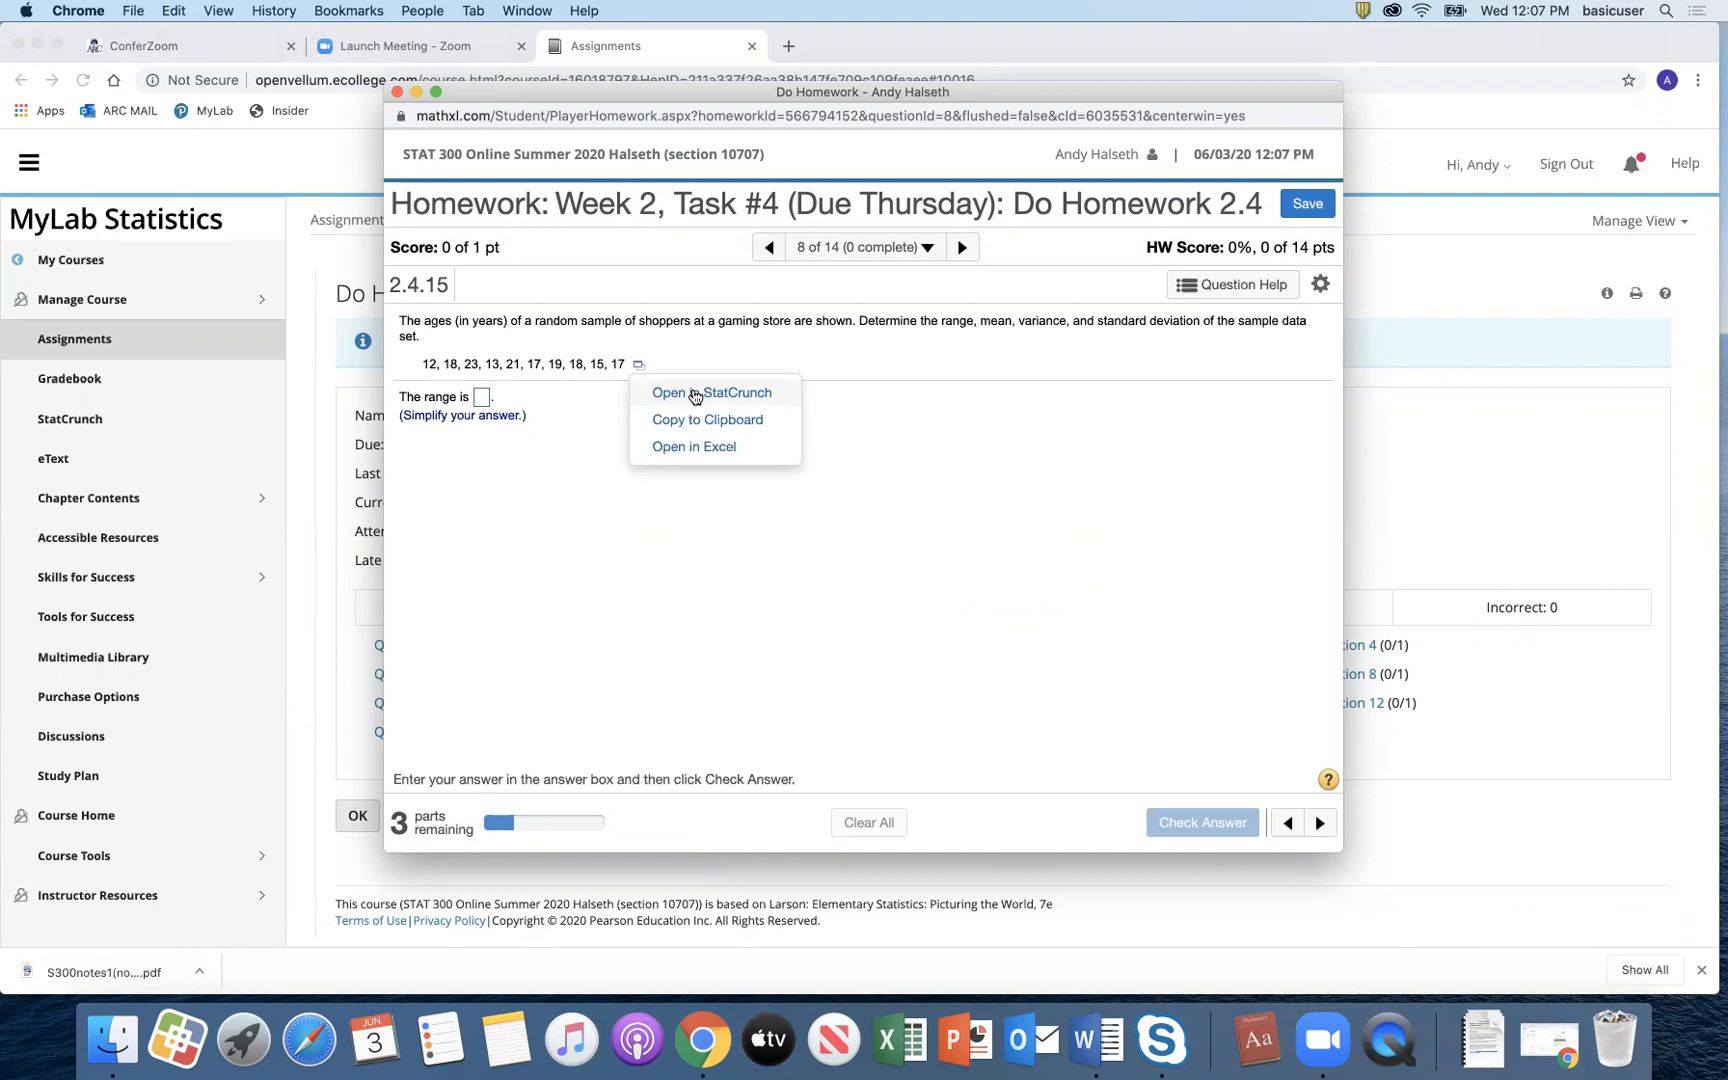
left_click(694, 394)
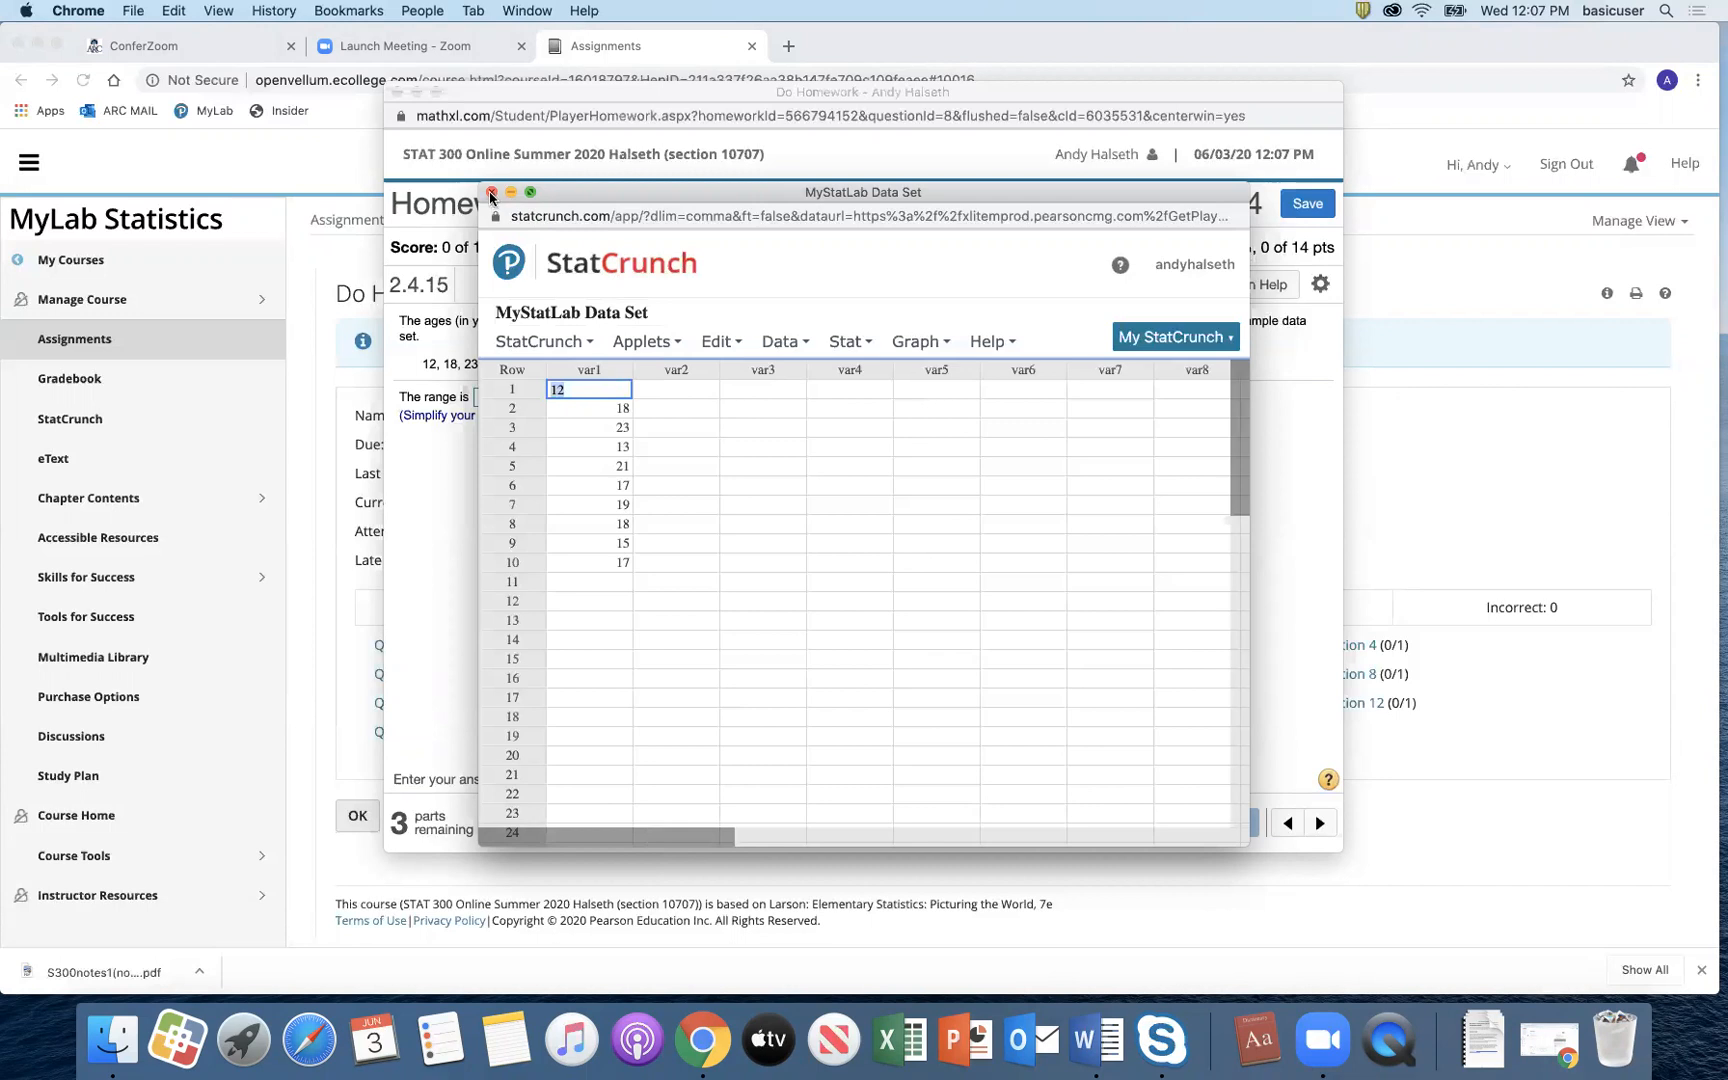
Step: Close the StatCrunch data window and then the homework question window
left_click(492, 194)
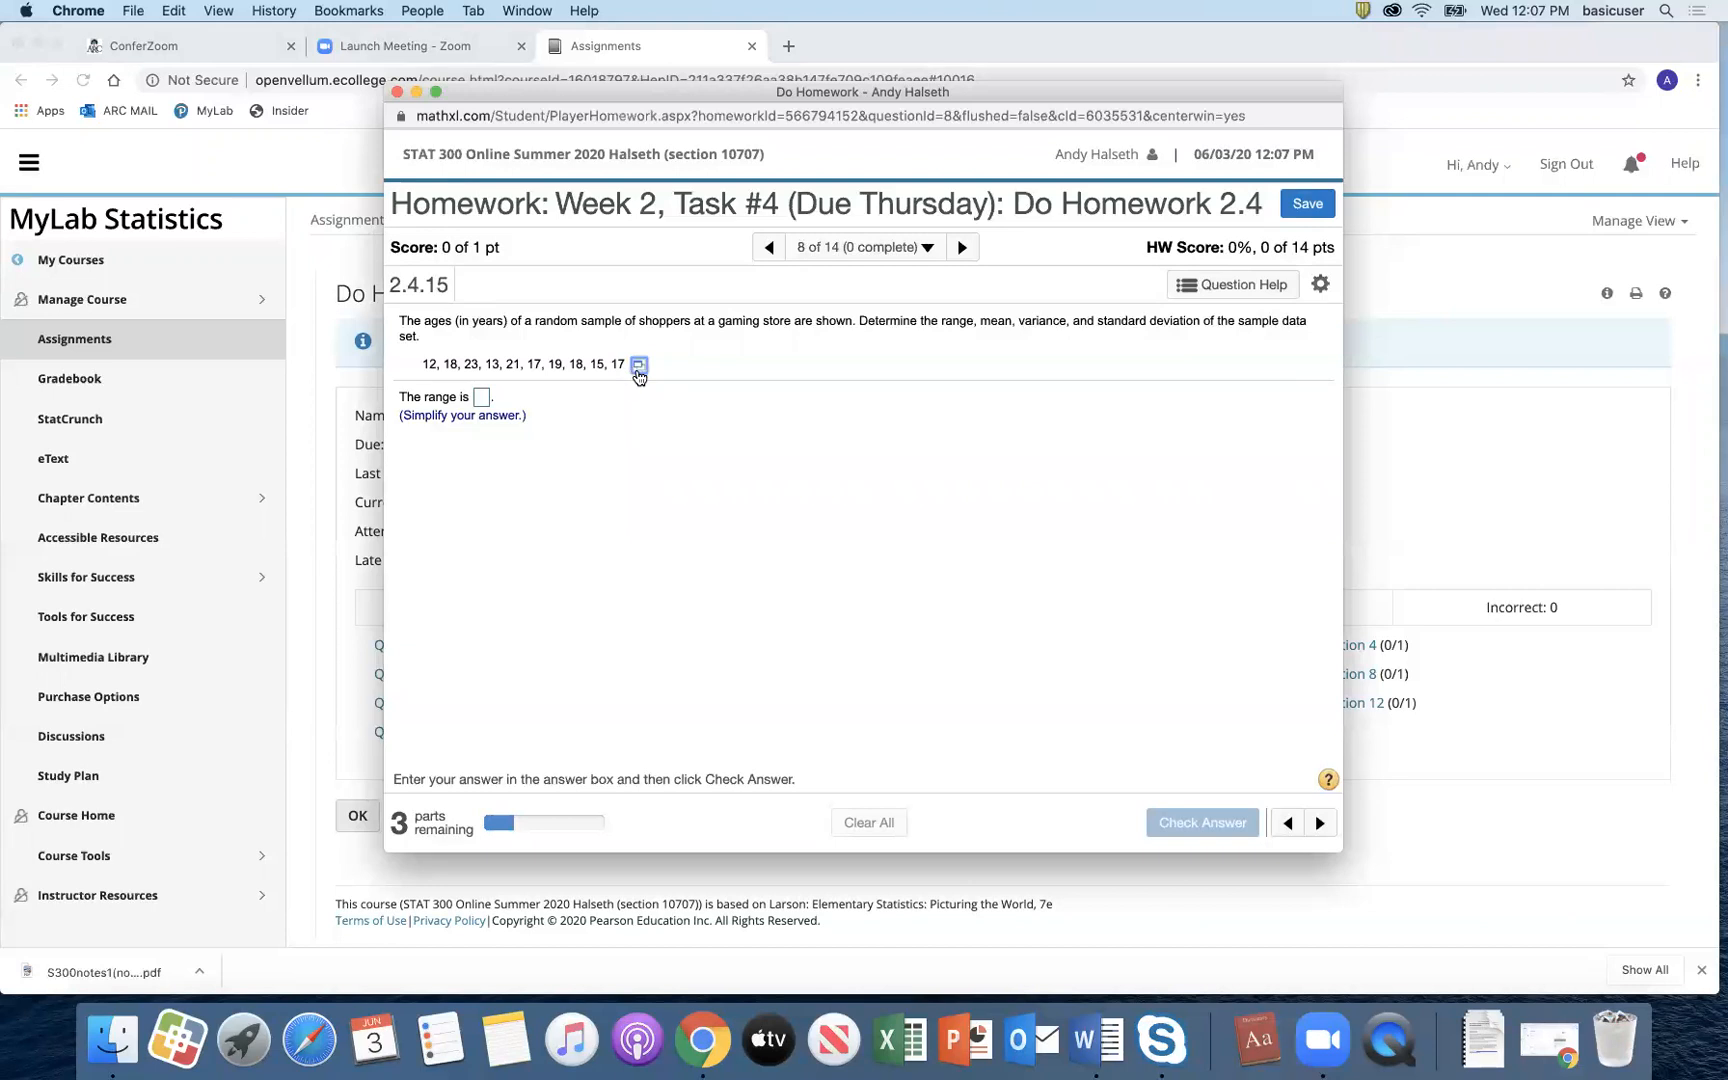
left_click(396, 93)
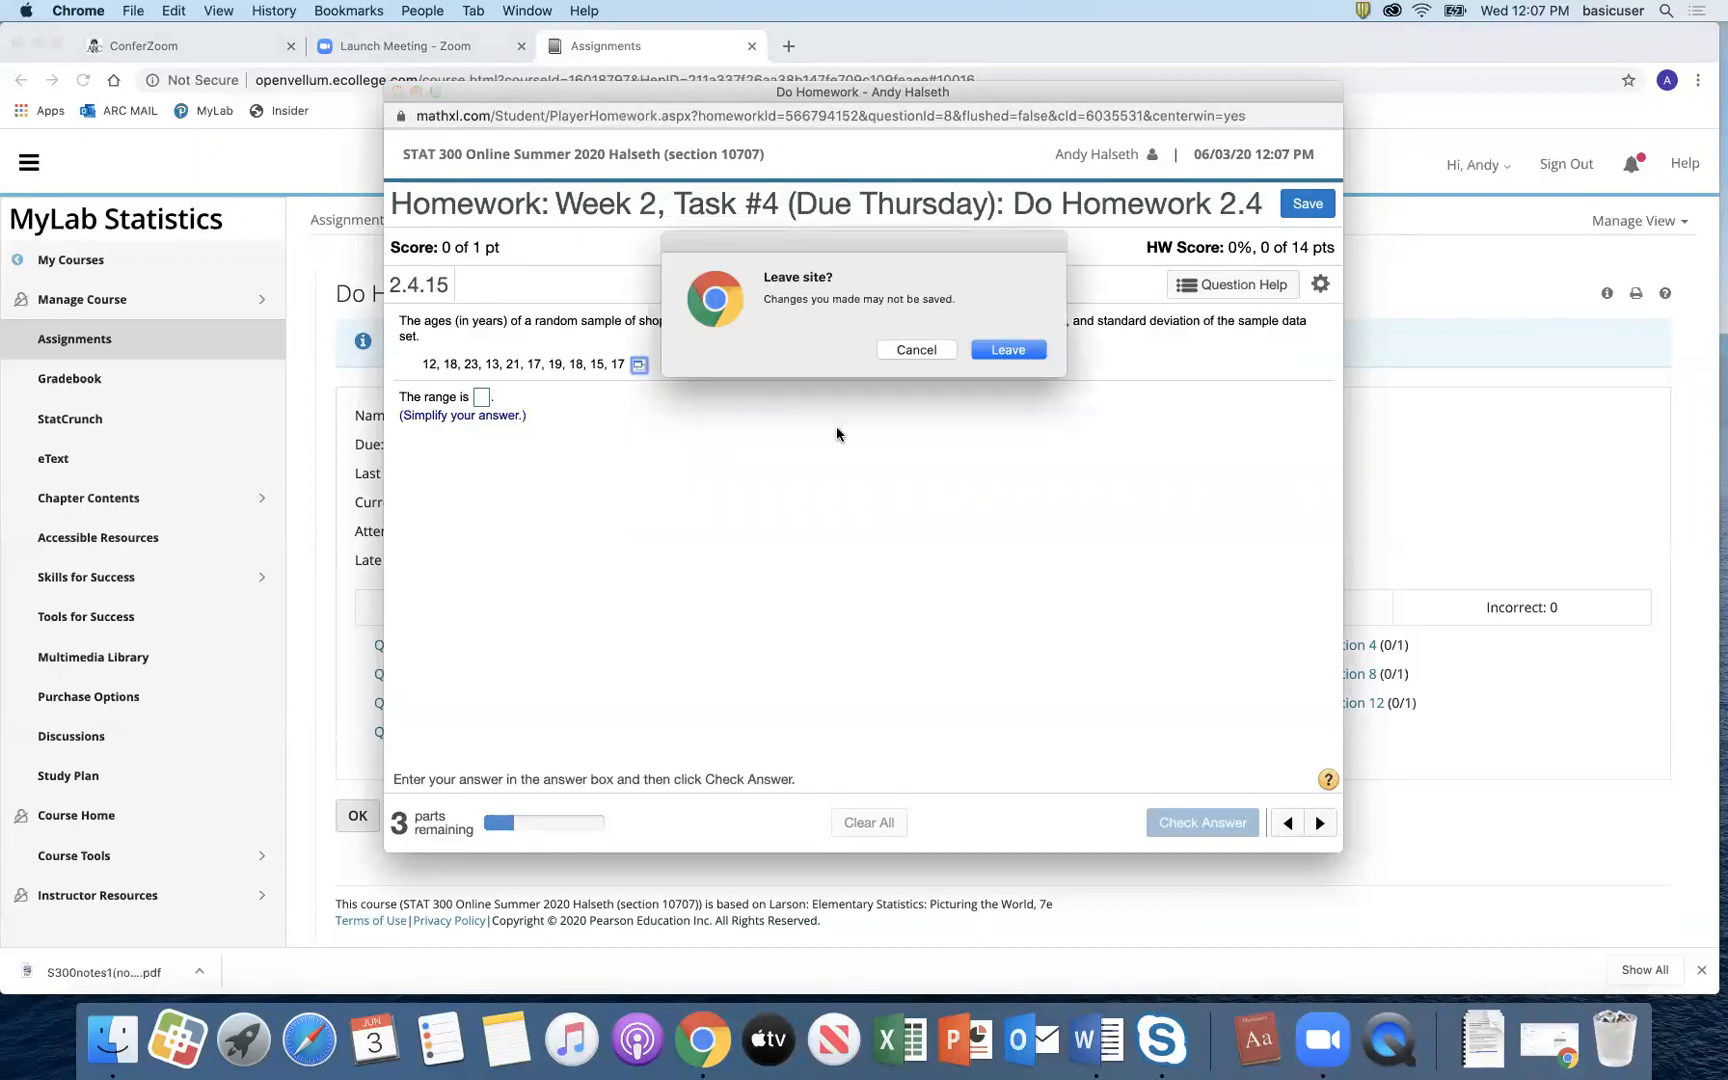
Step: Leave the homework question and launch the StatCrunch website from the course's StatCrunch page
left_click(1017, 352)
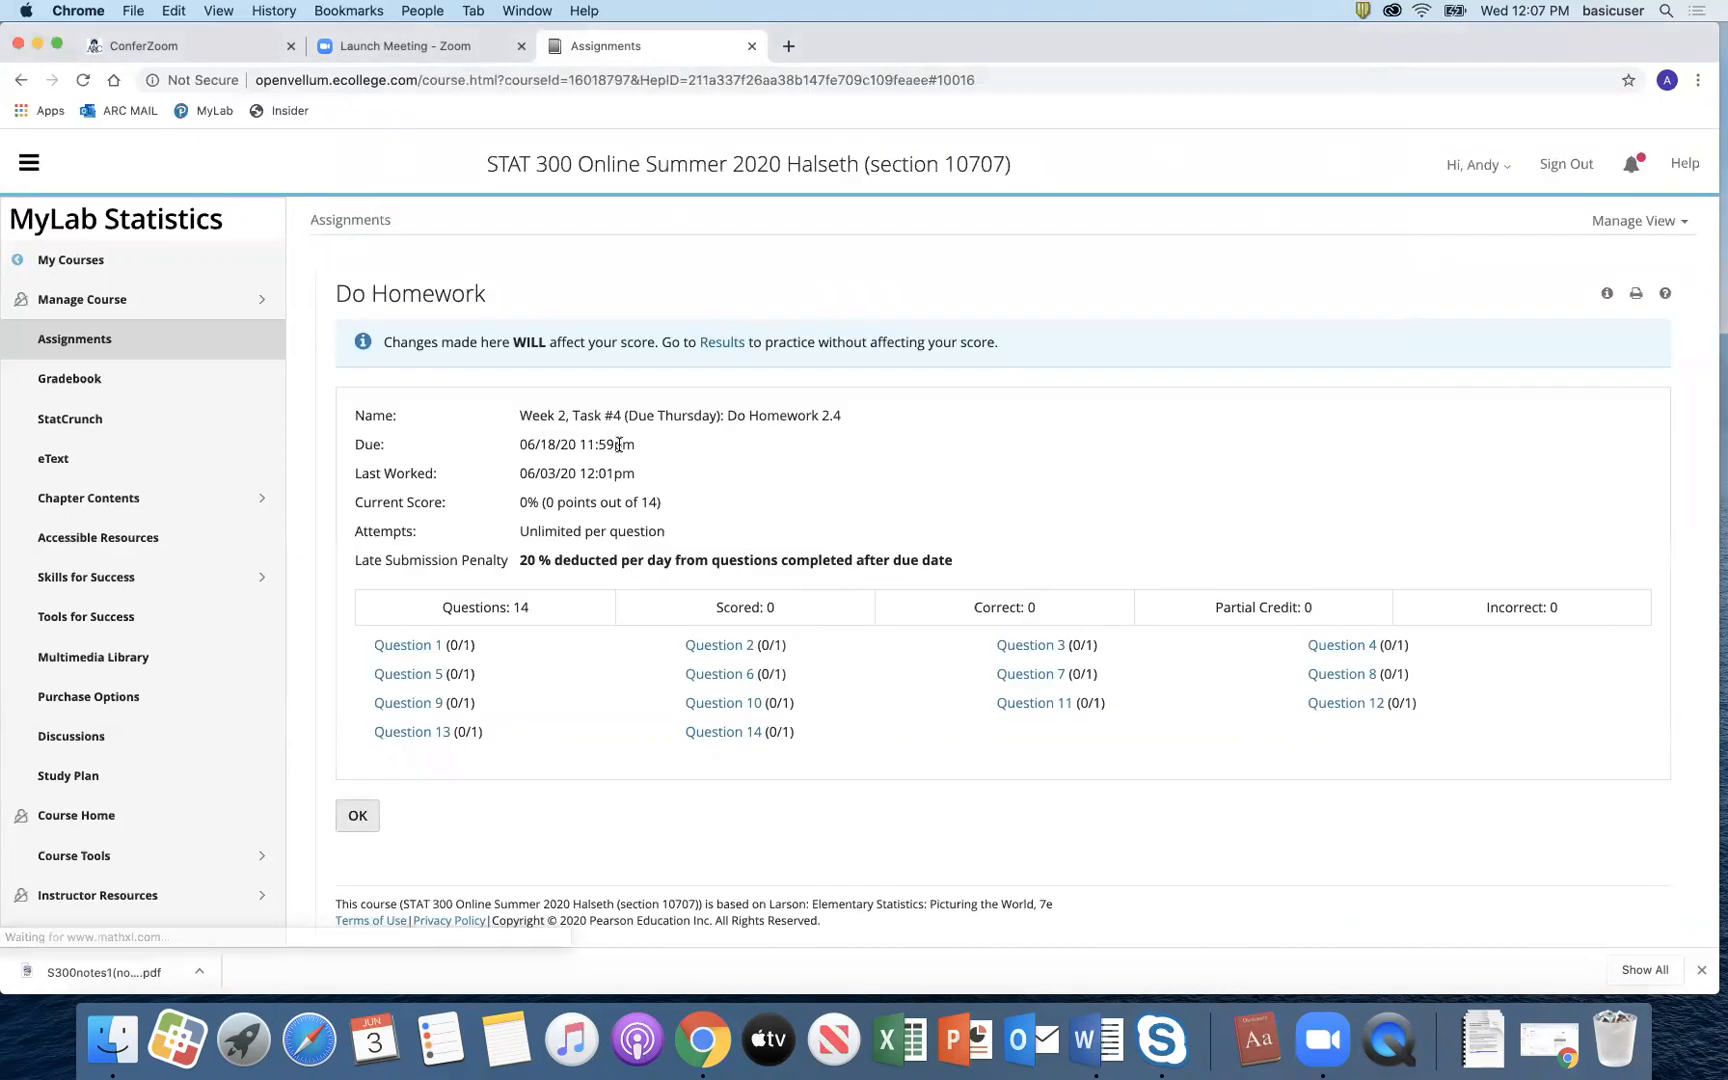
left_click(104, 425)
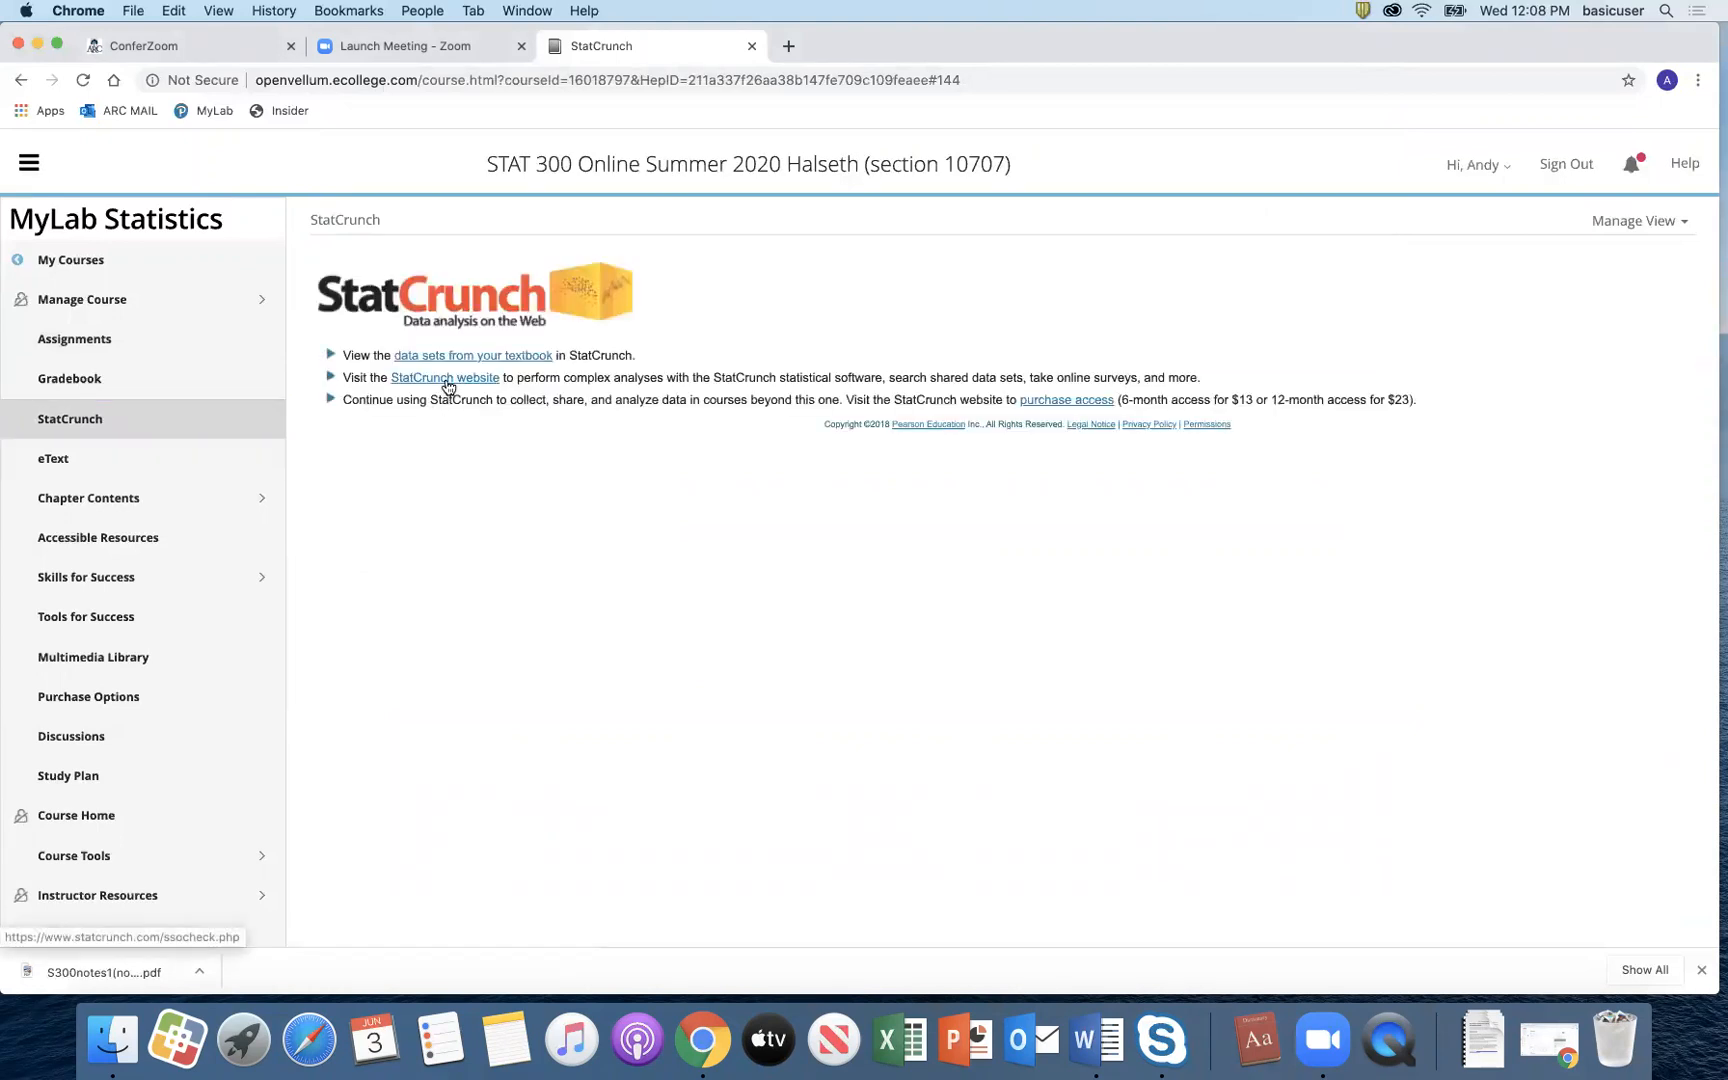
left_click(445, 379)
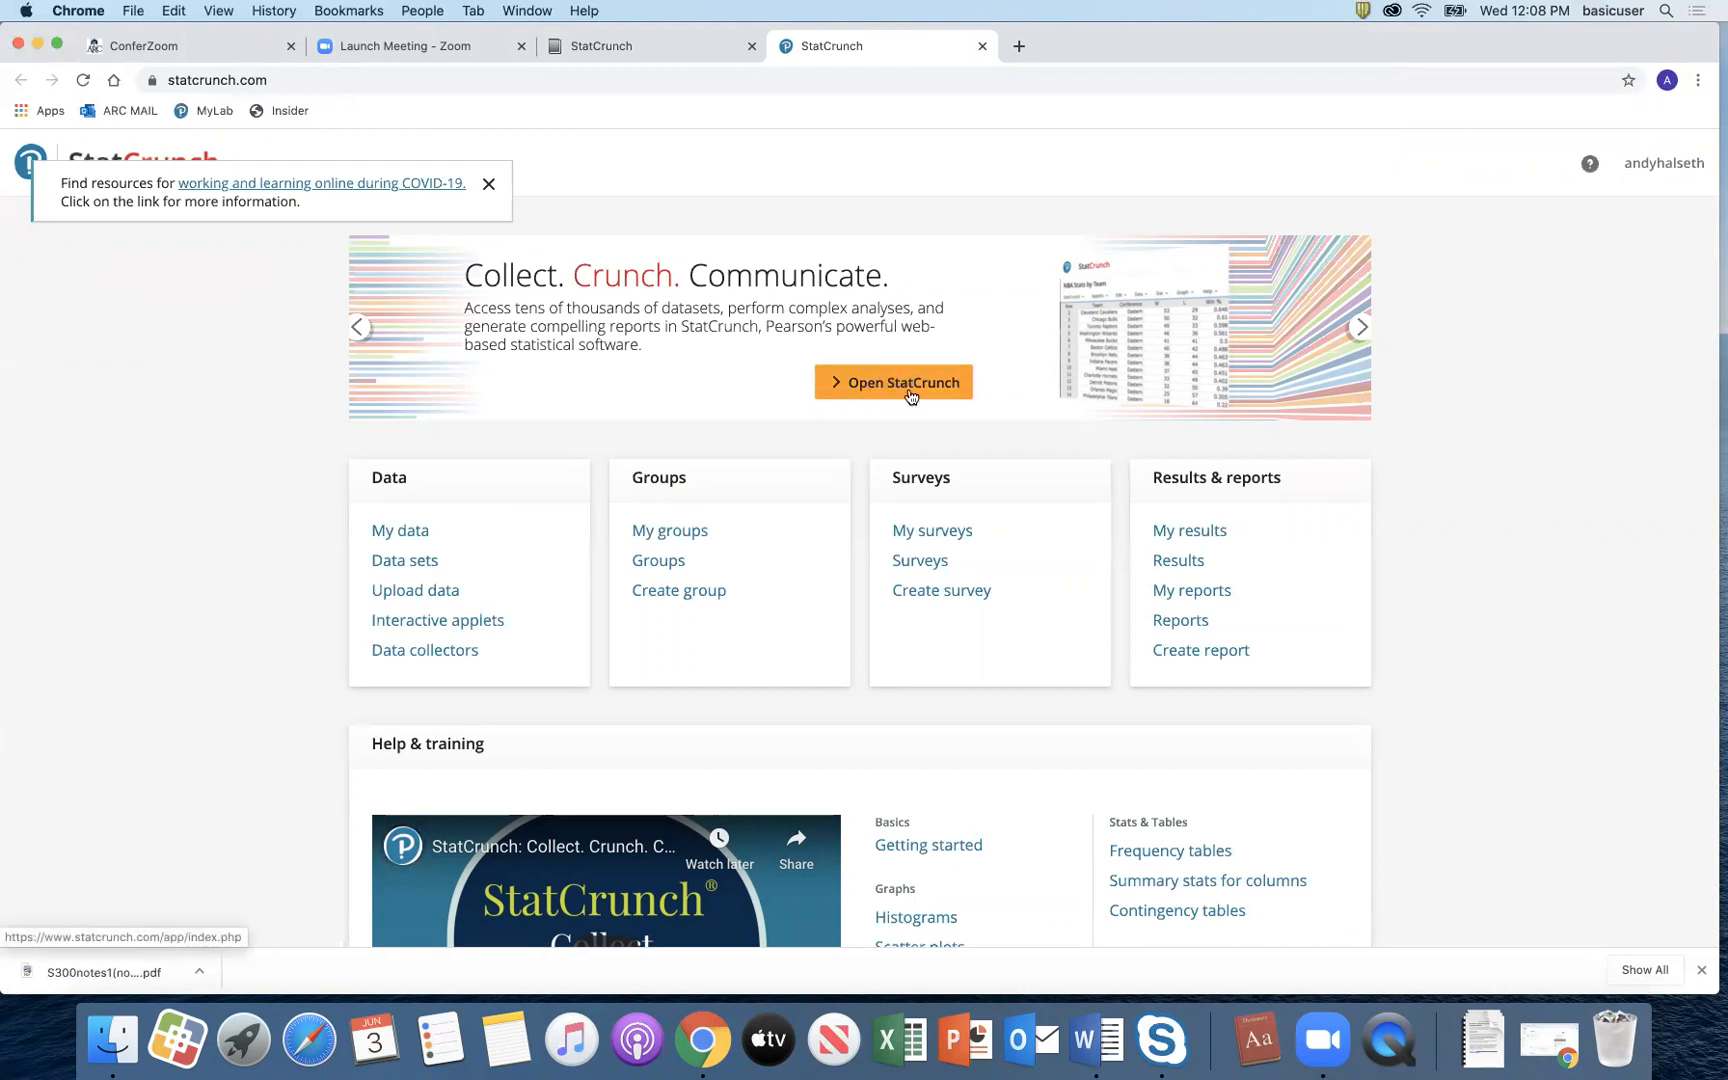
Step: Launch a blank StatCrunch spreadsheet, close it, and bring up the Groups link's options
left_click(900, 385)
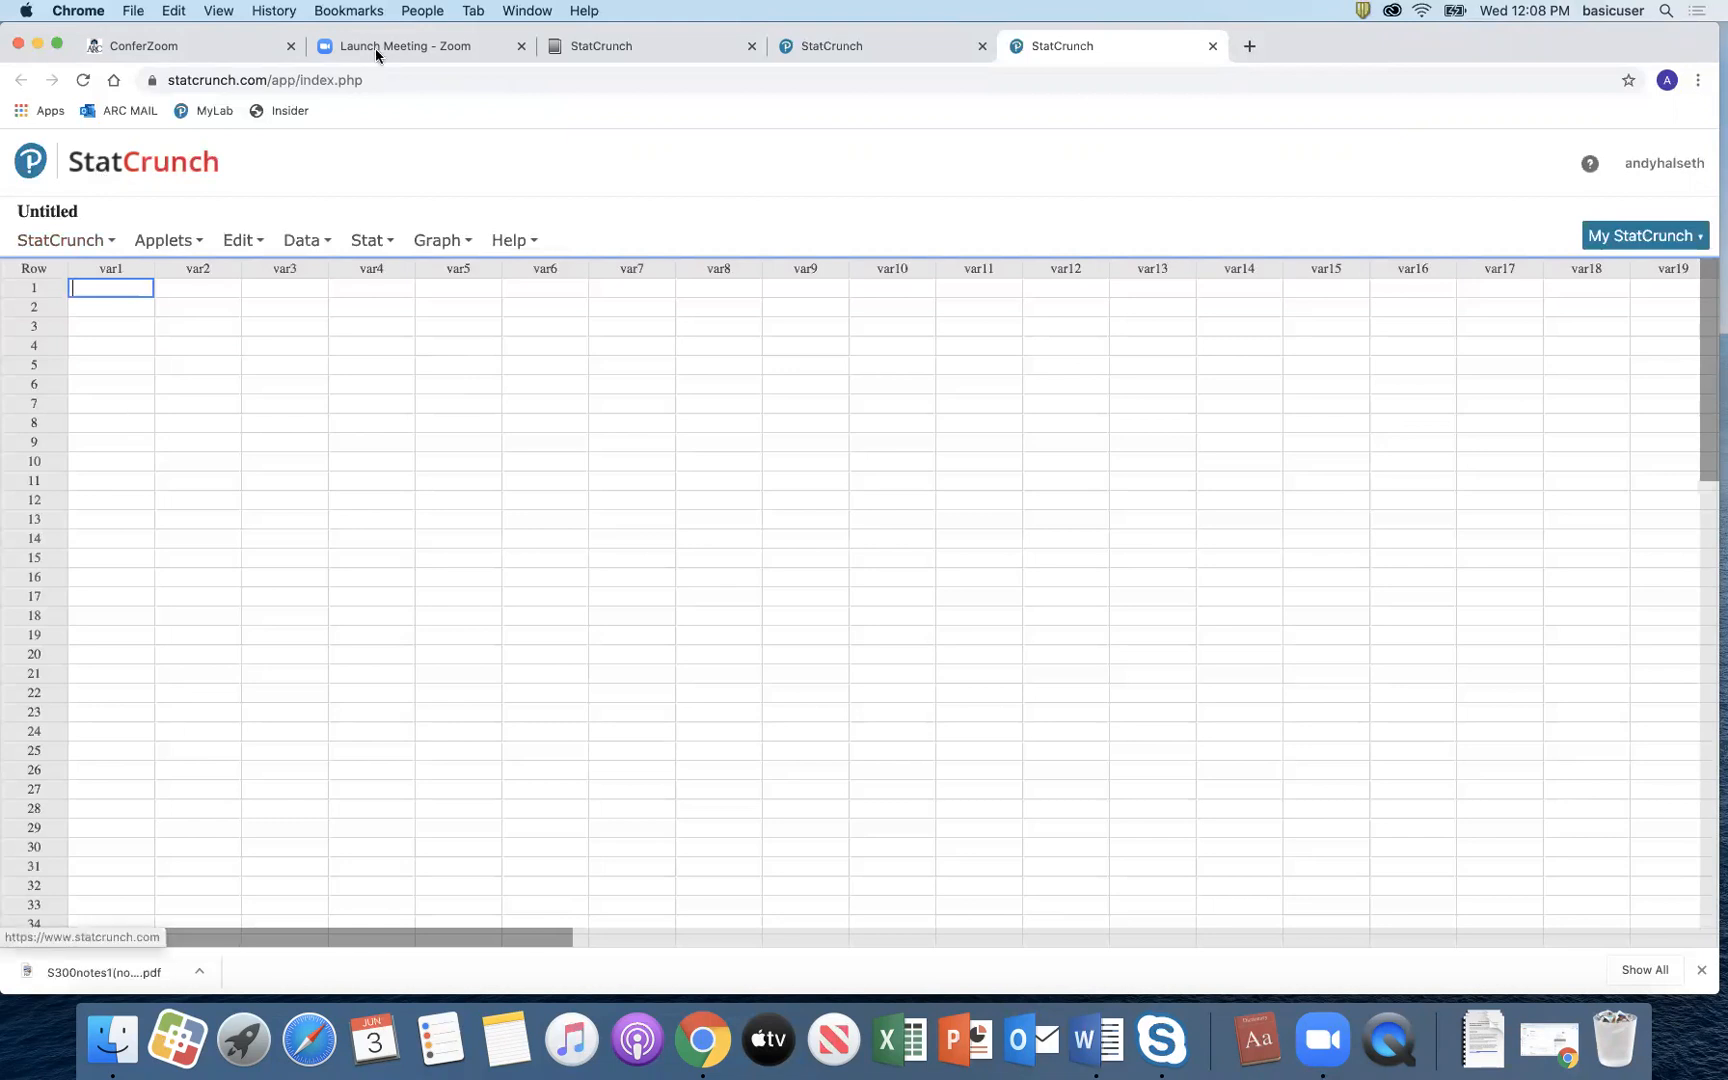
key("super+w")
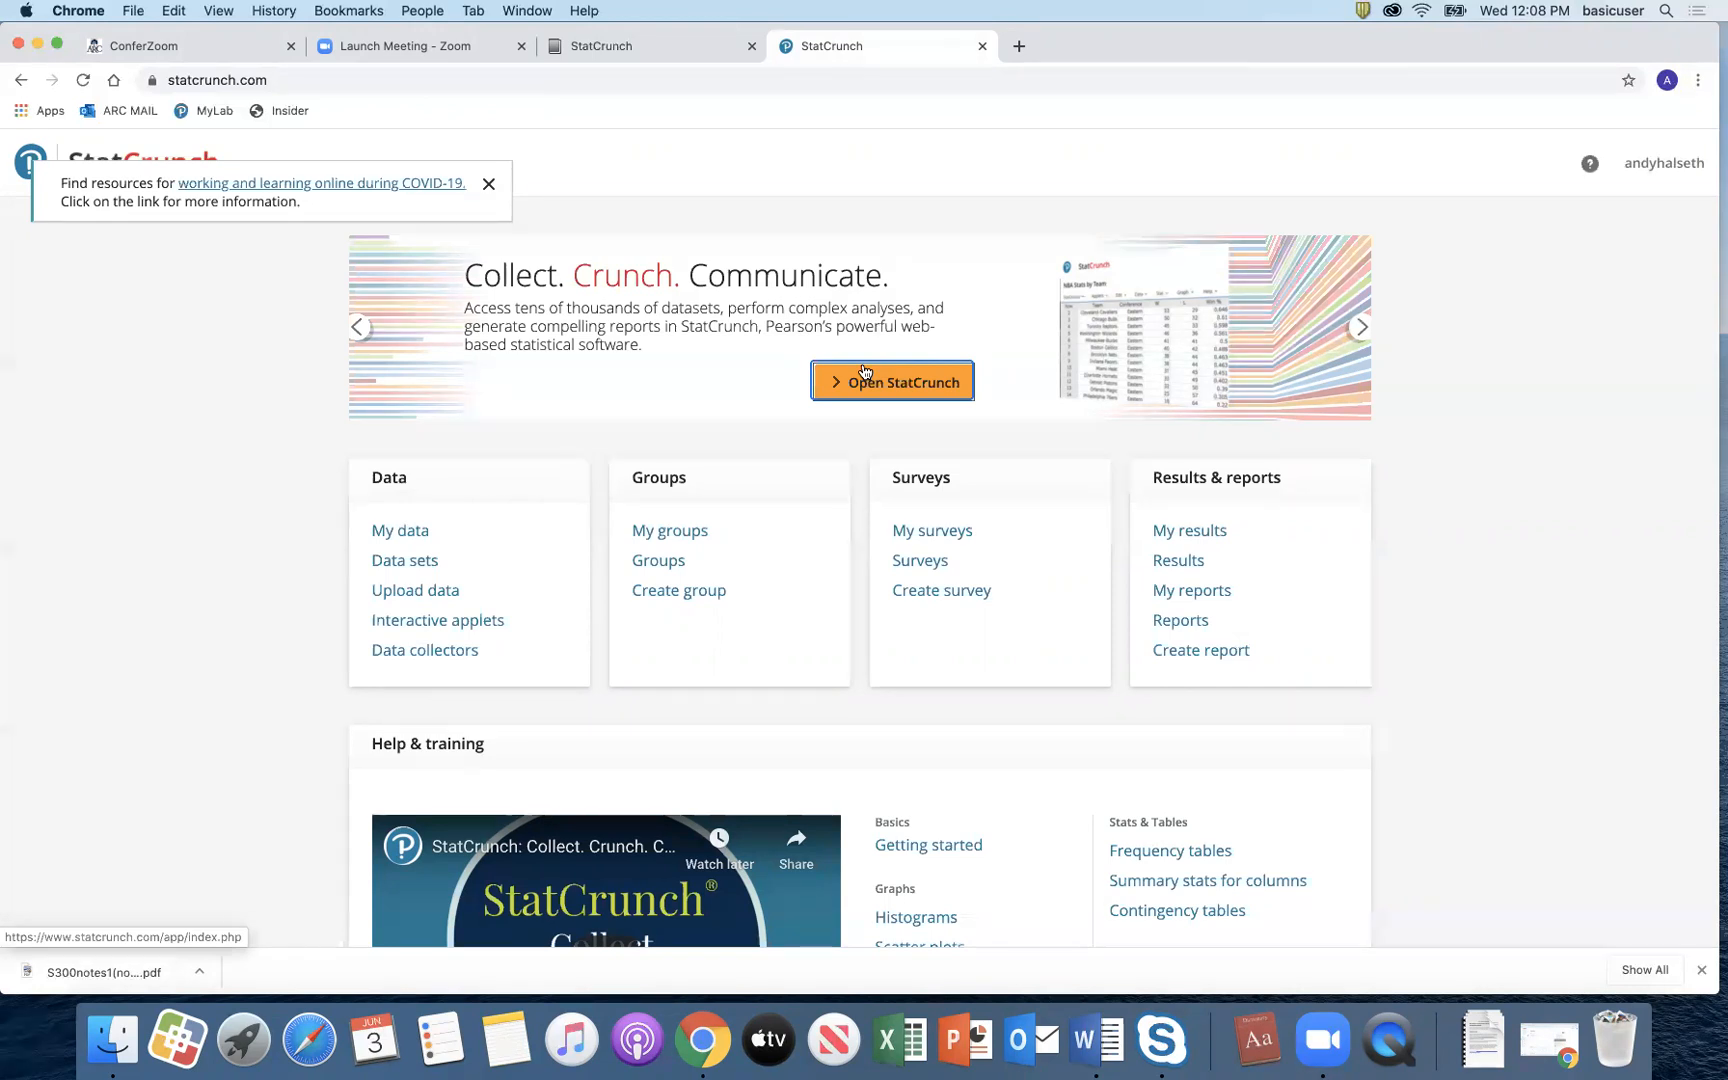
right_click(669, 569)
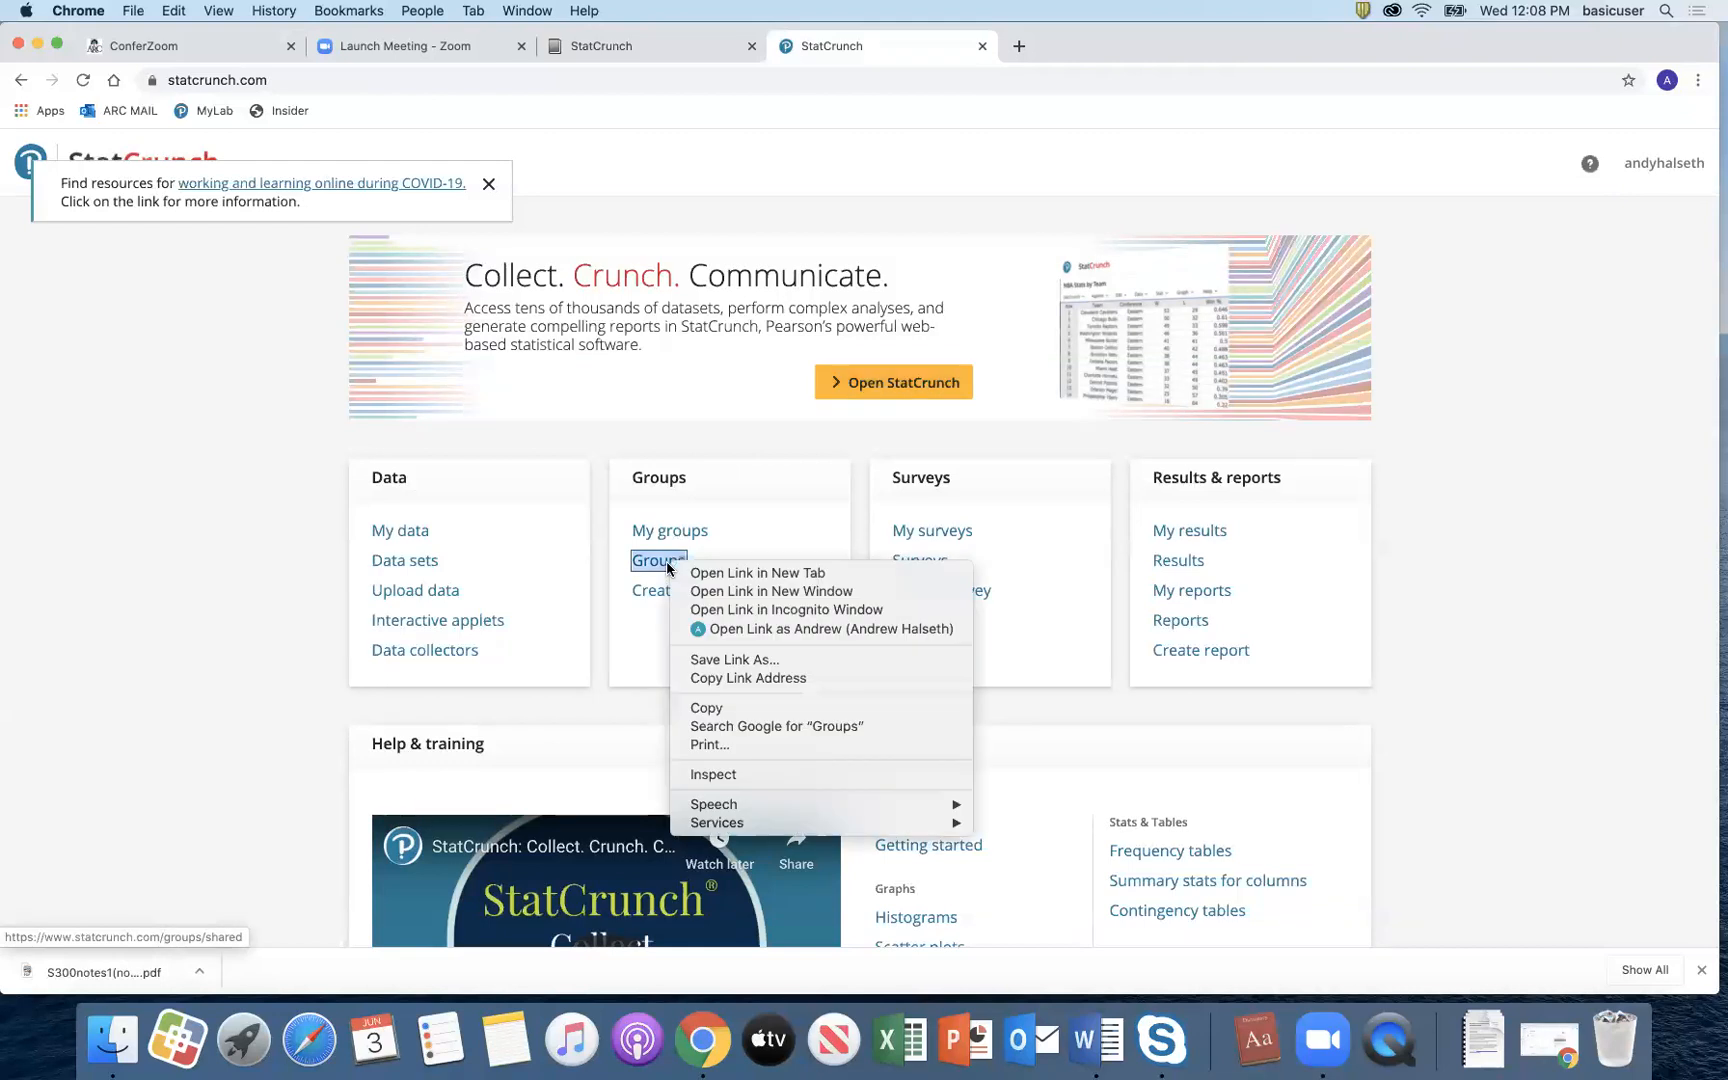
Step: Search shared groups for 'STAT 300 Online Summer 2020' plus the instructor's name, and open that group
left_click(640, 567)
left_click(648, 564)
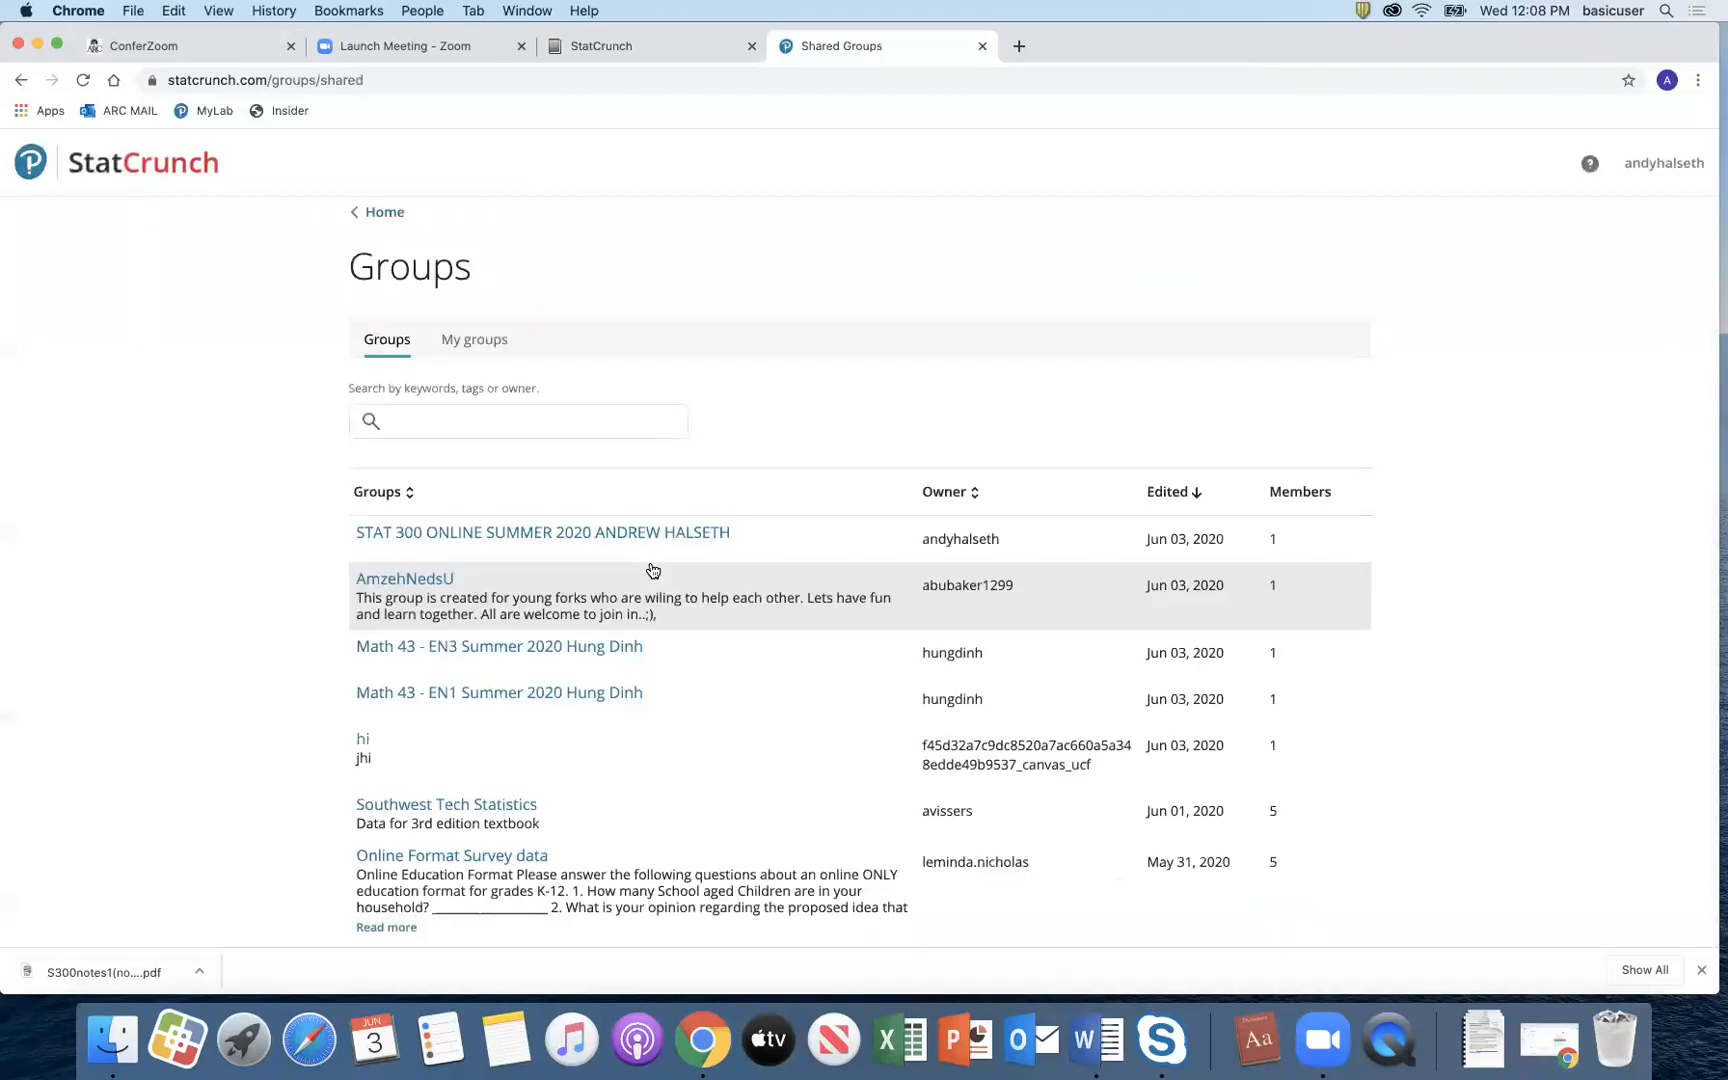
left_click(473, 424)
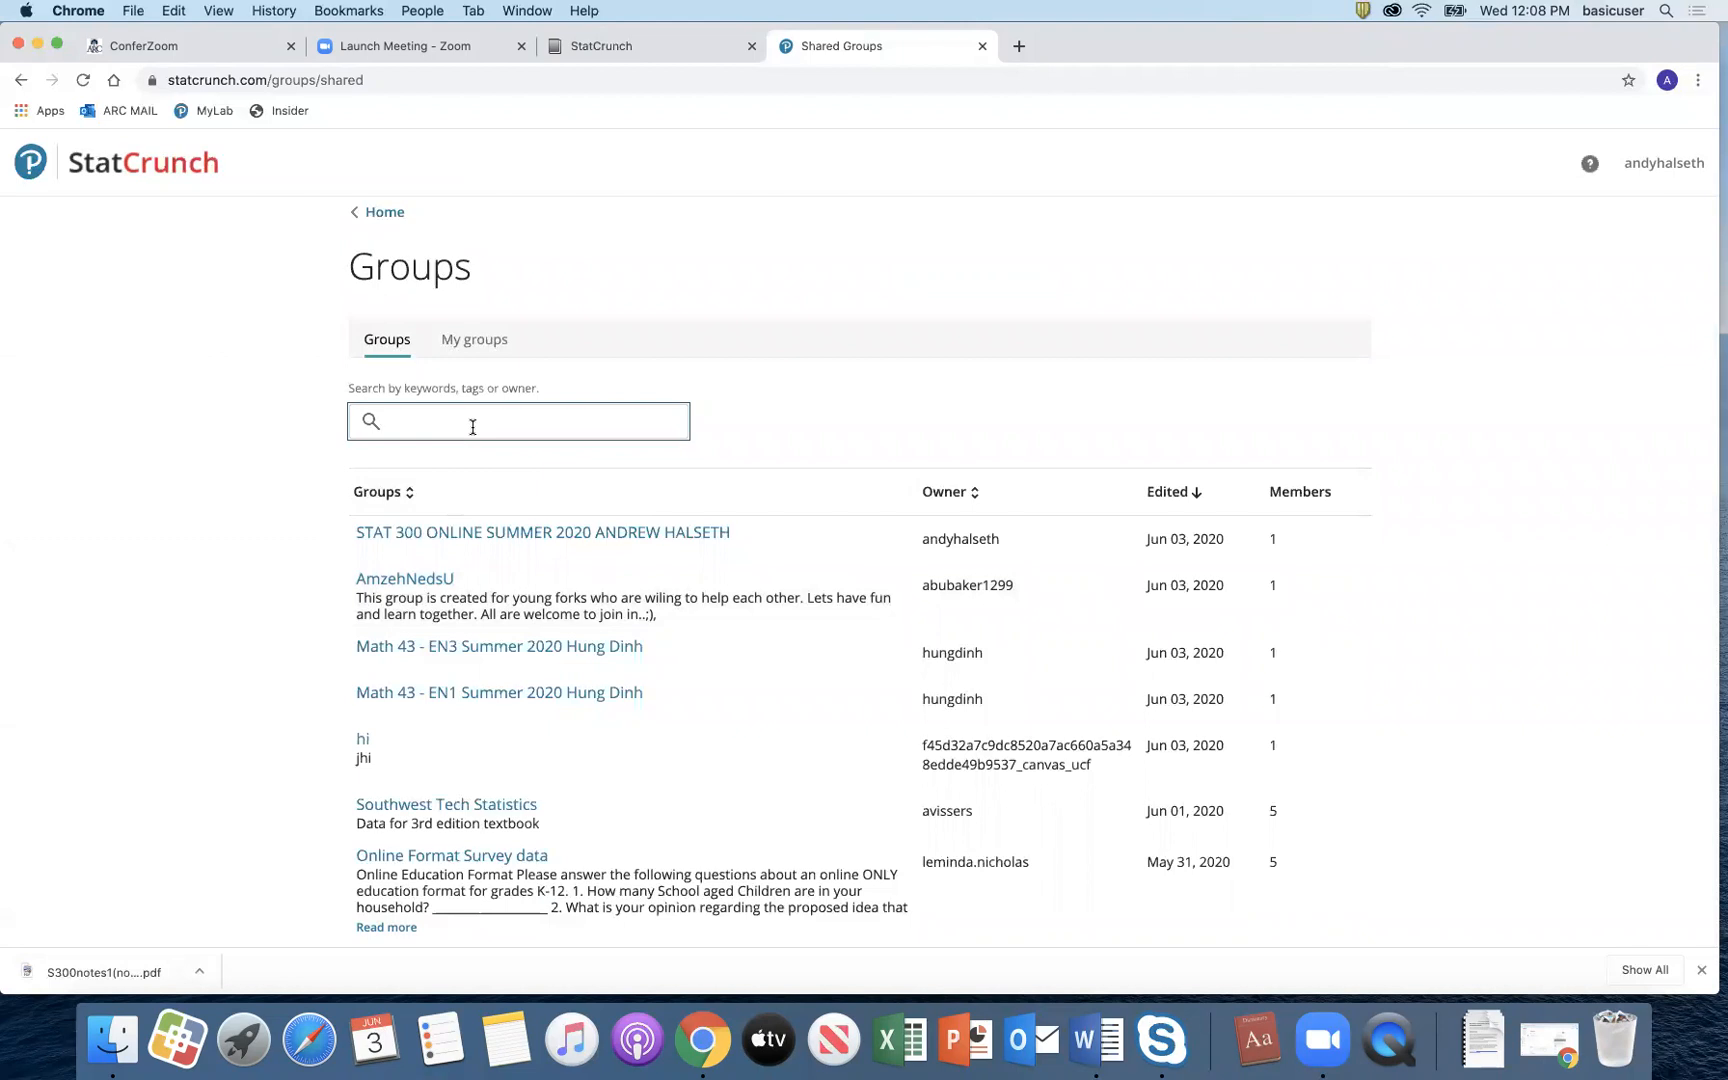
type("STAT 300 ONLINE")
type("SU")
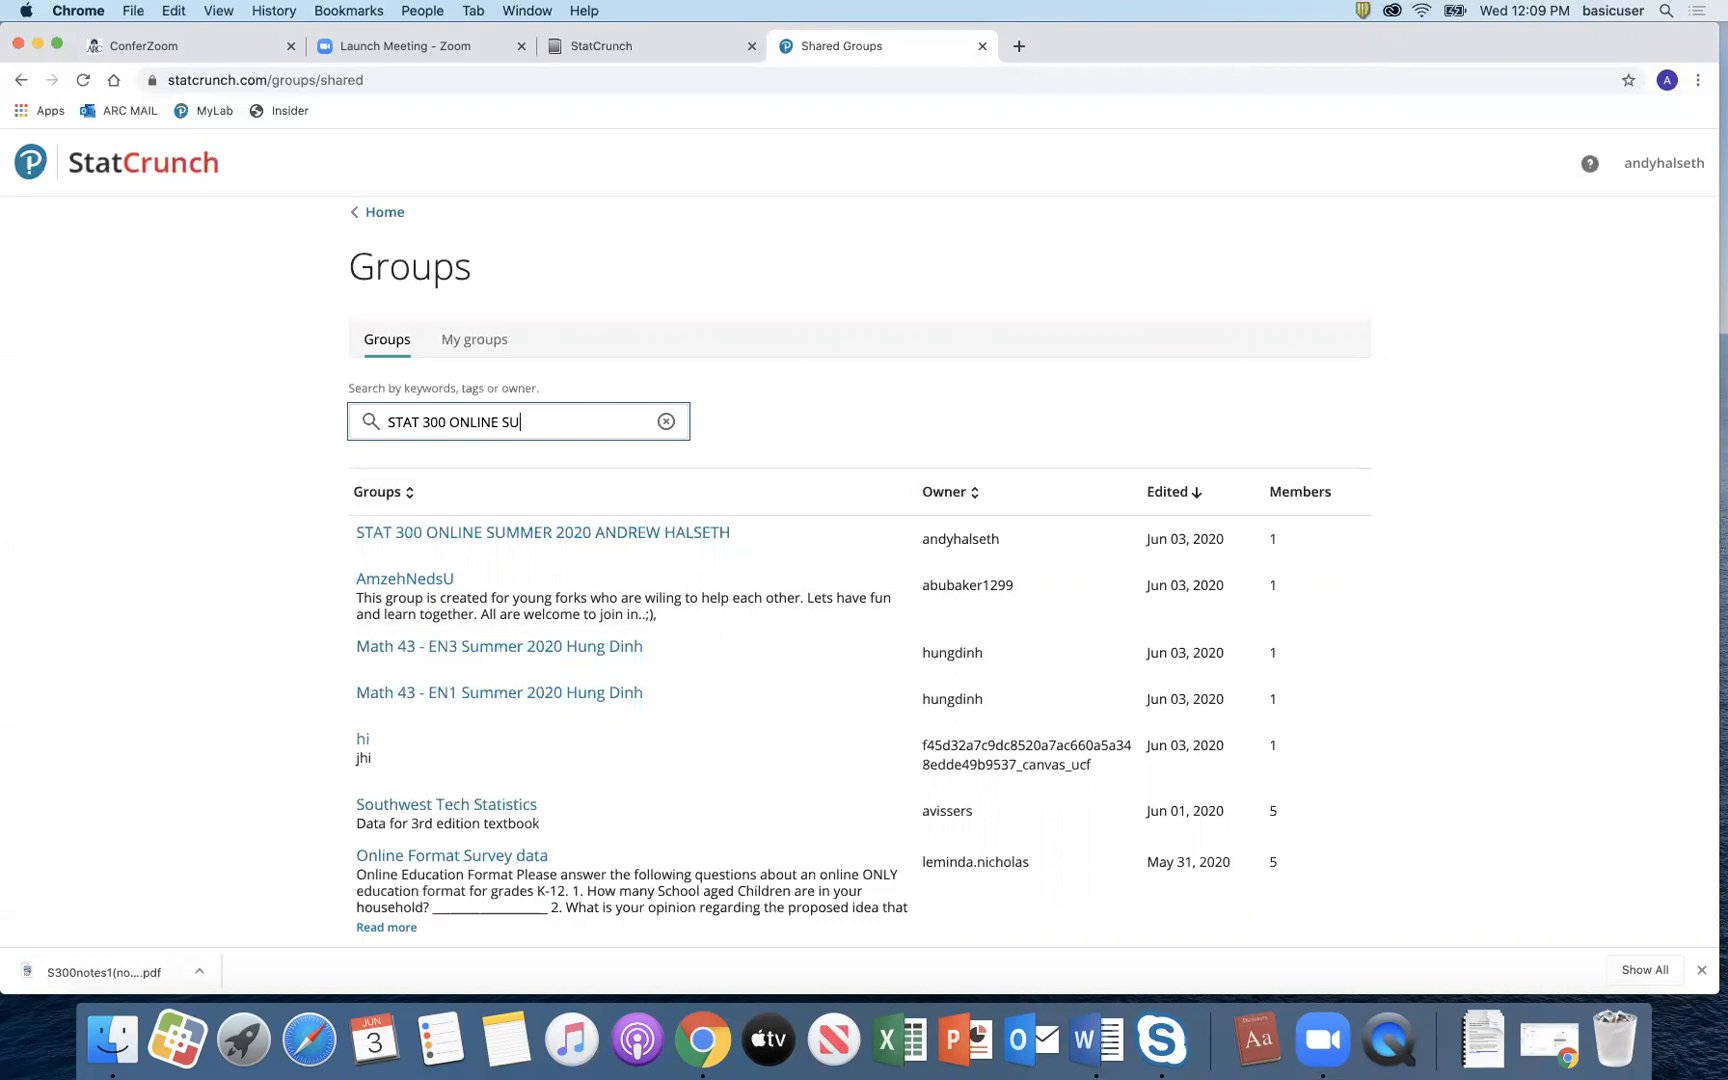
type("MMER @)@)")
key("BackSpace")
key("BackSpace")
key("BackSpace")
key("BackSpace")
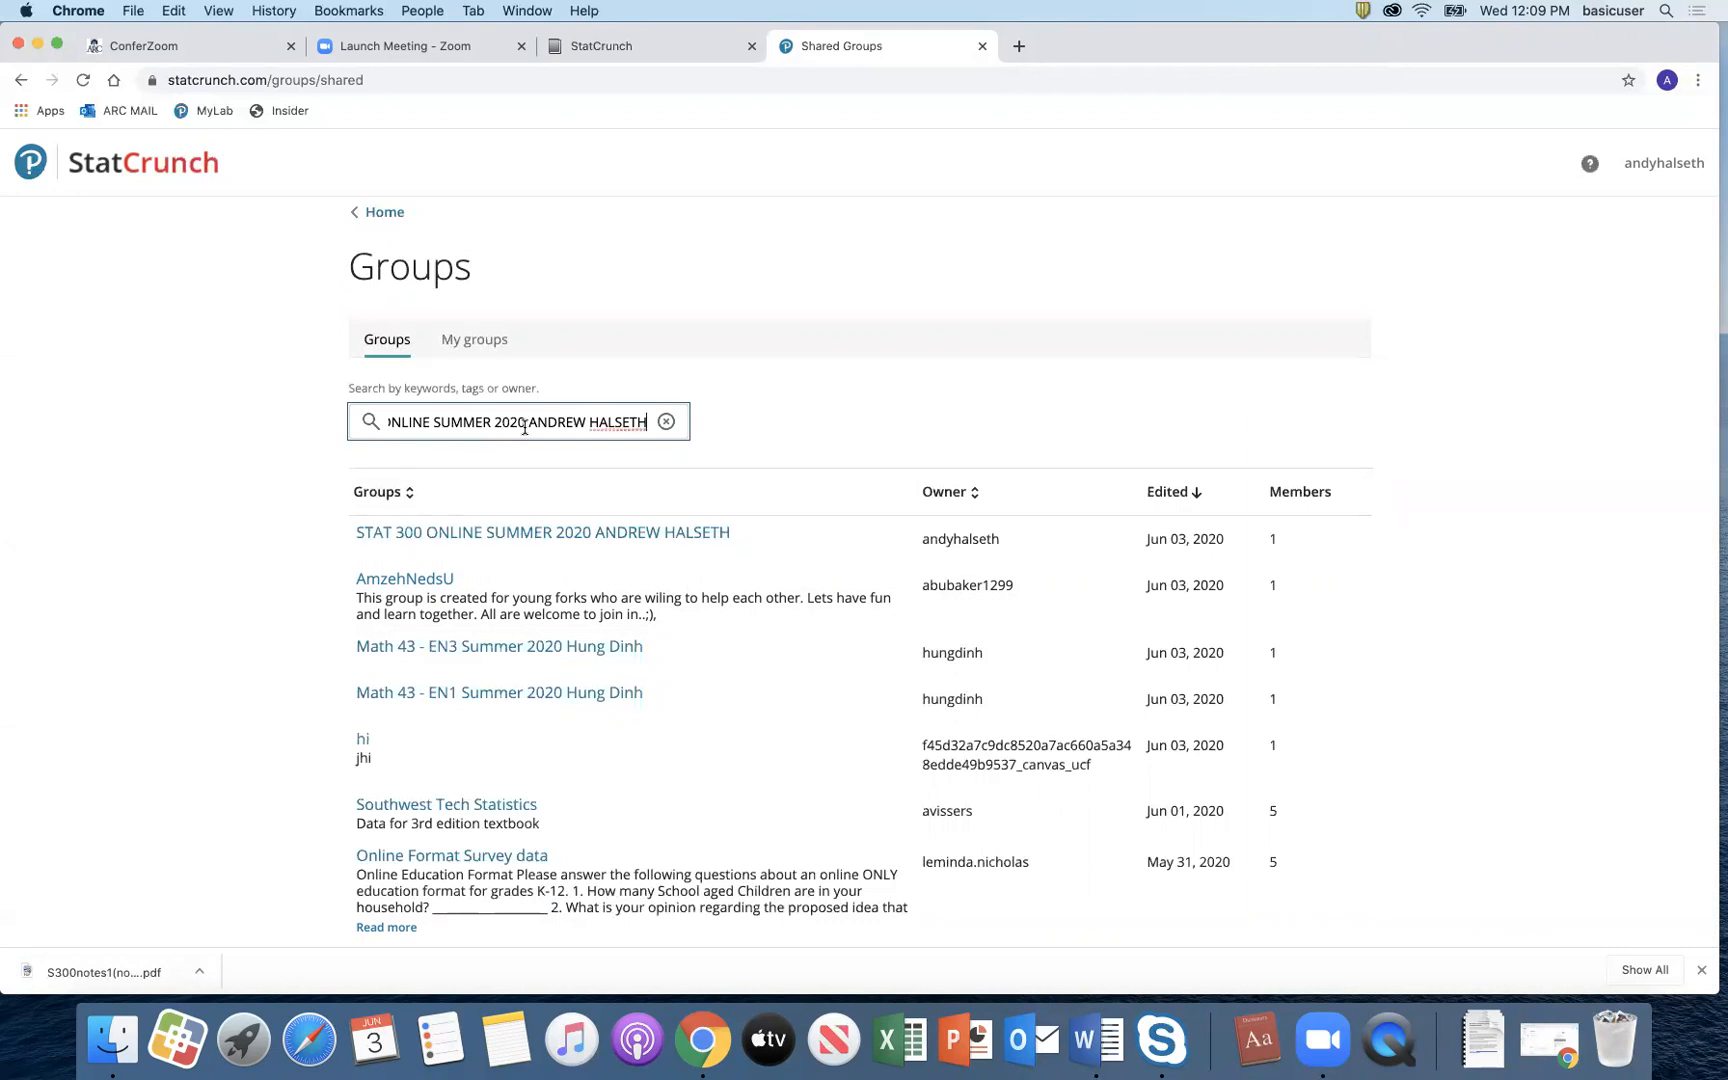
left_click(366, 422)
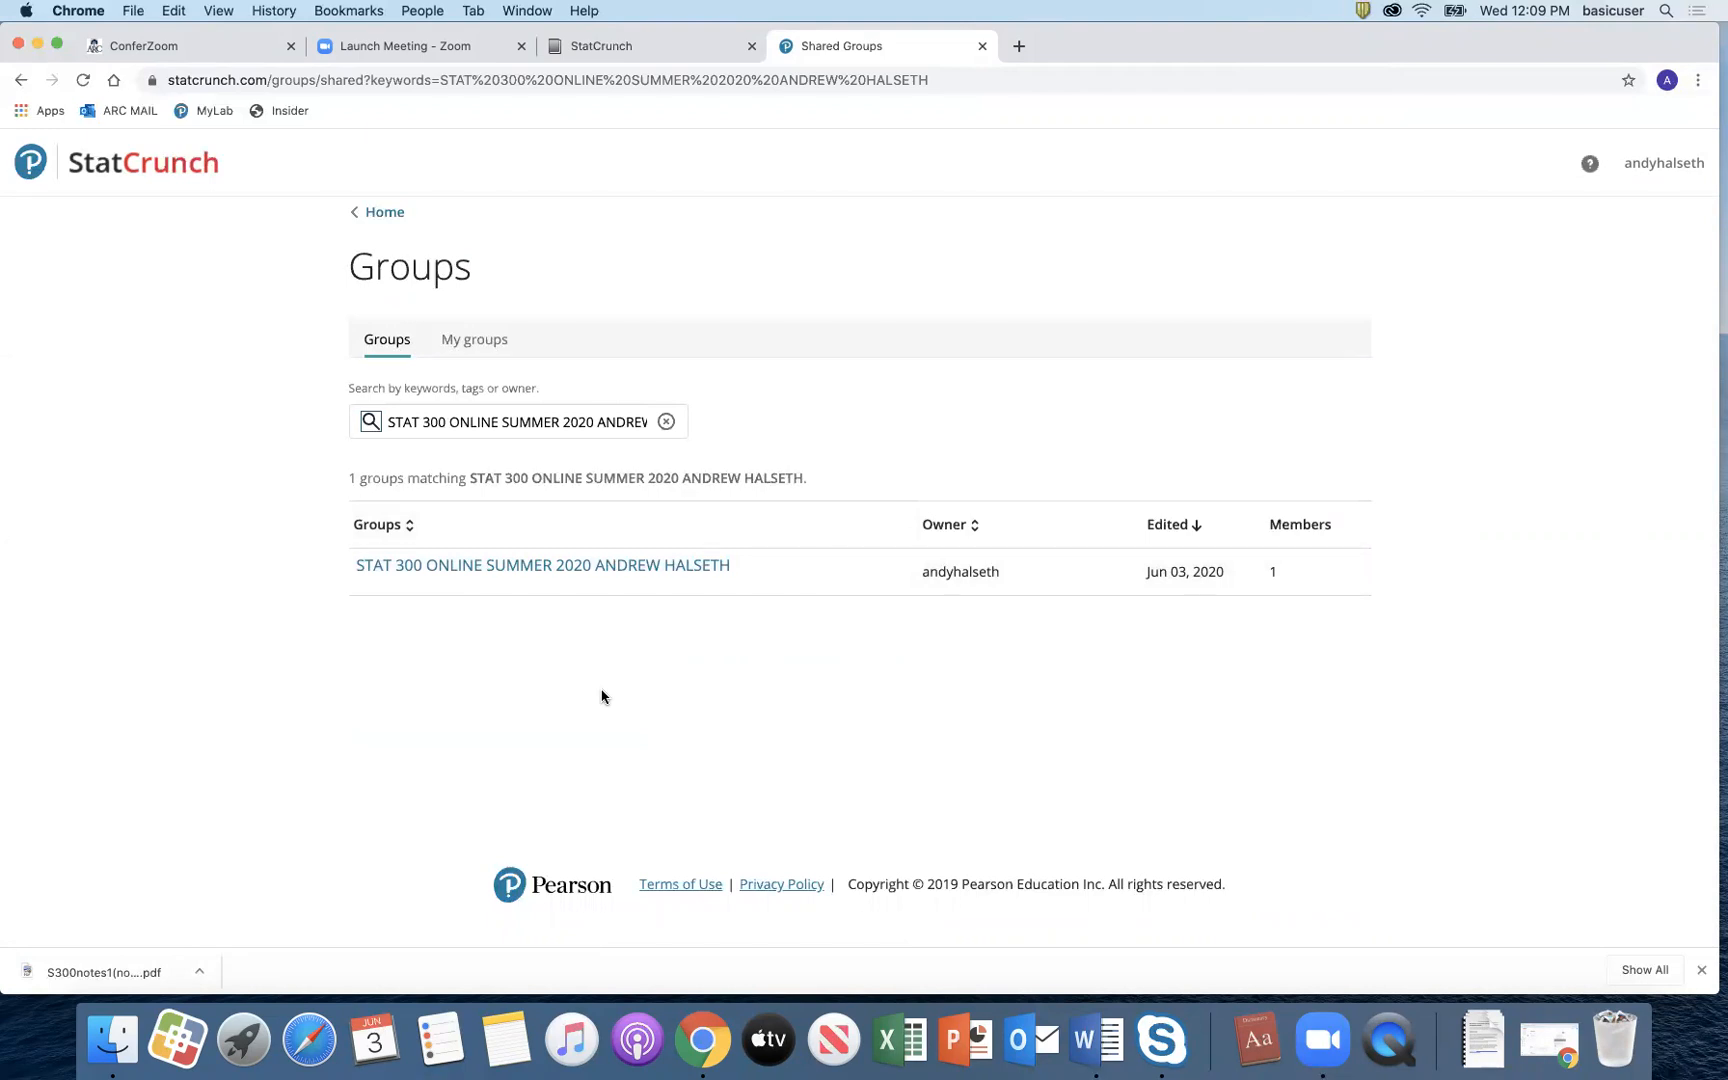
left_click(651, 574)
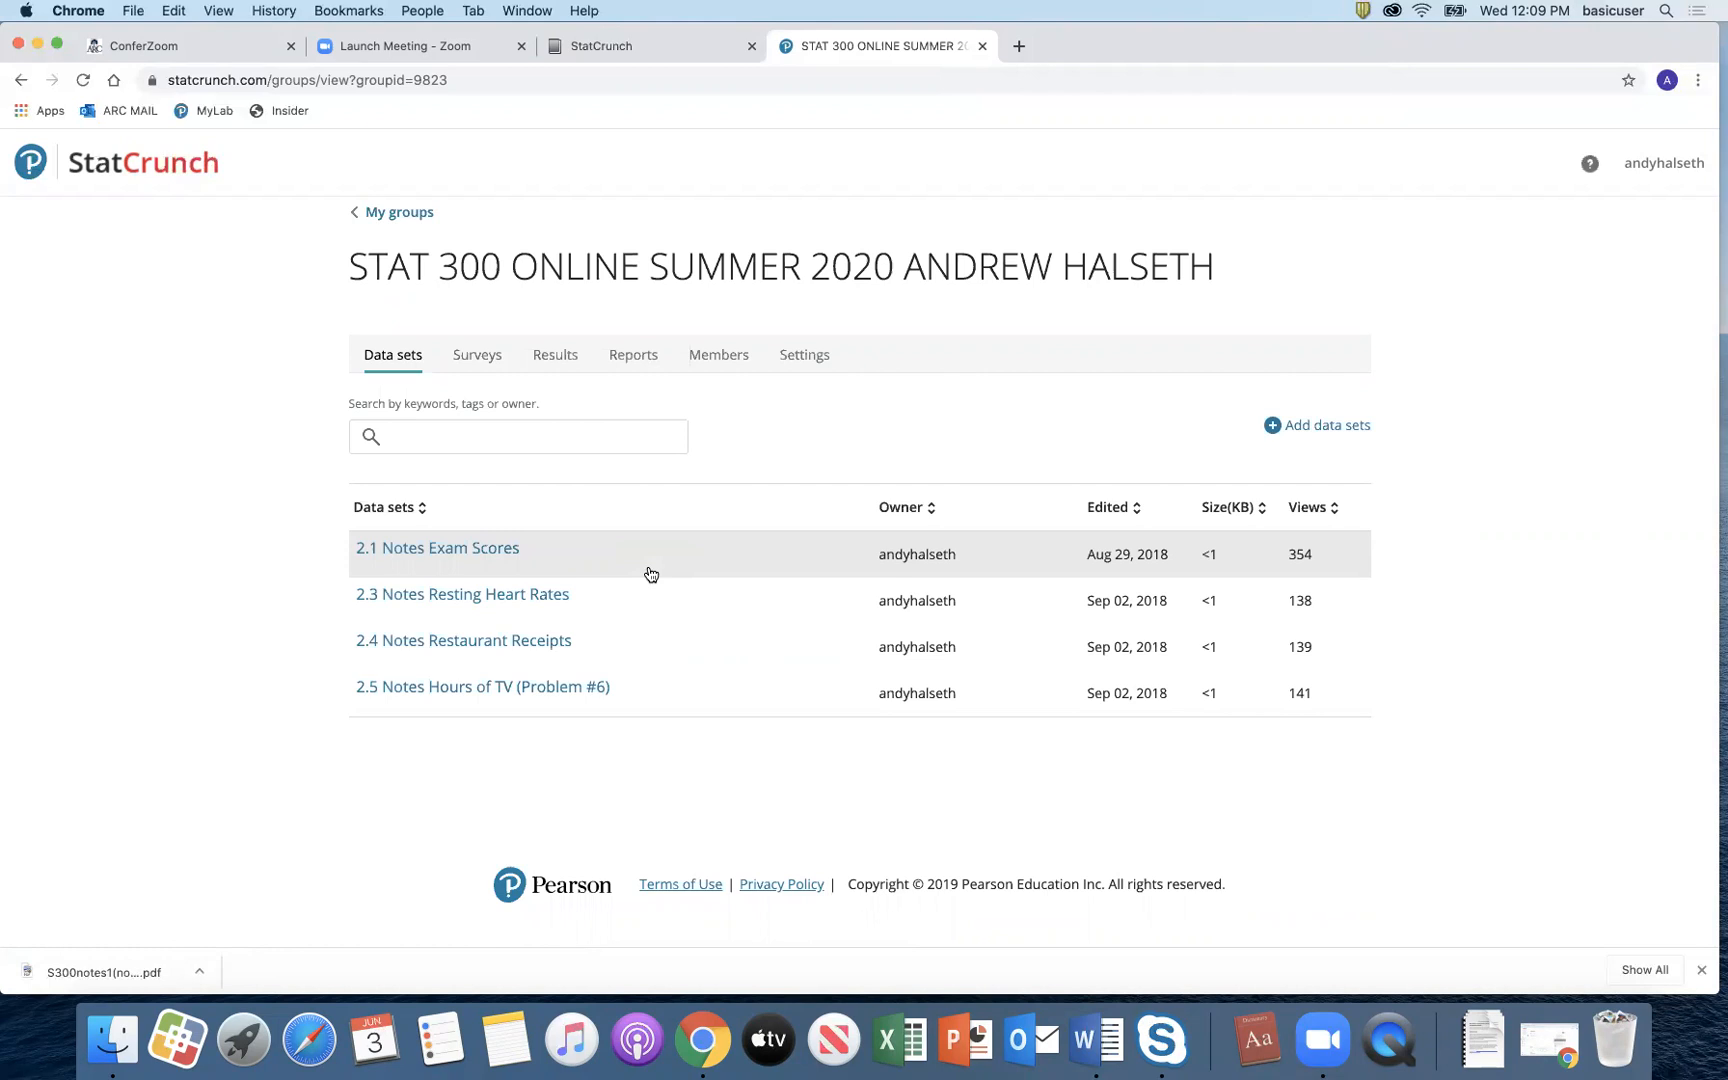
Step: Move between My groups, Home and the STAT 300 Online Summer 2020 group, then close the group tab
left_click(410, 218)
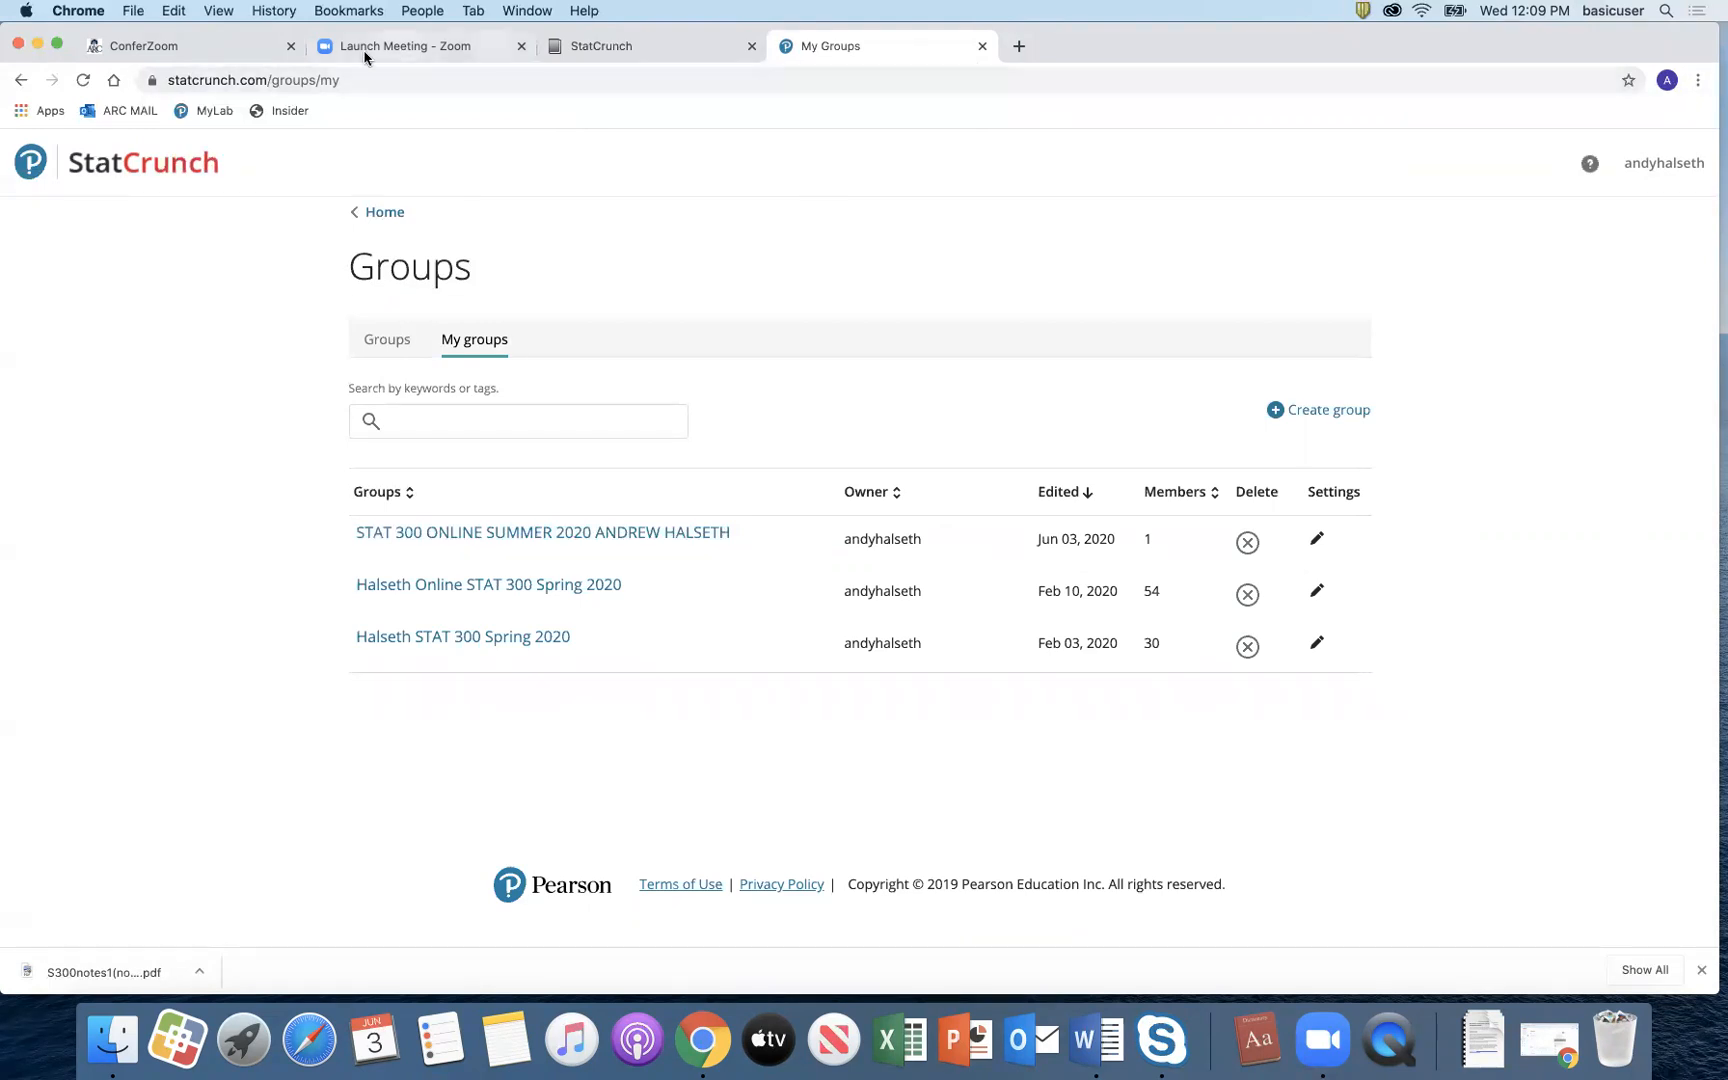
left_click(21, 80)
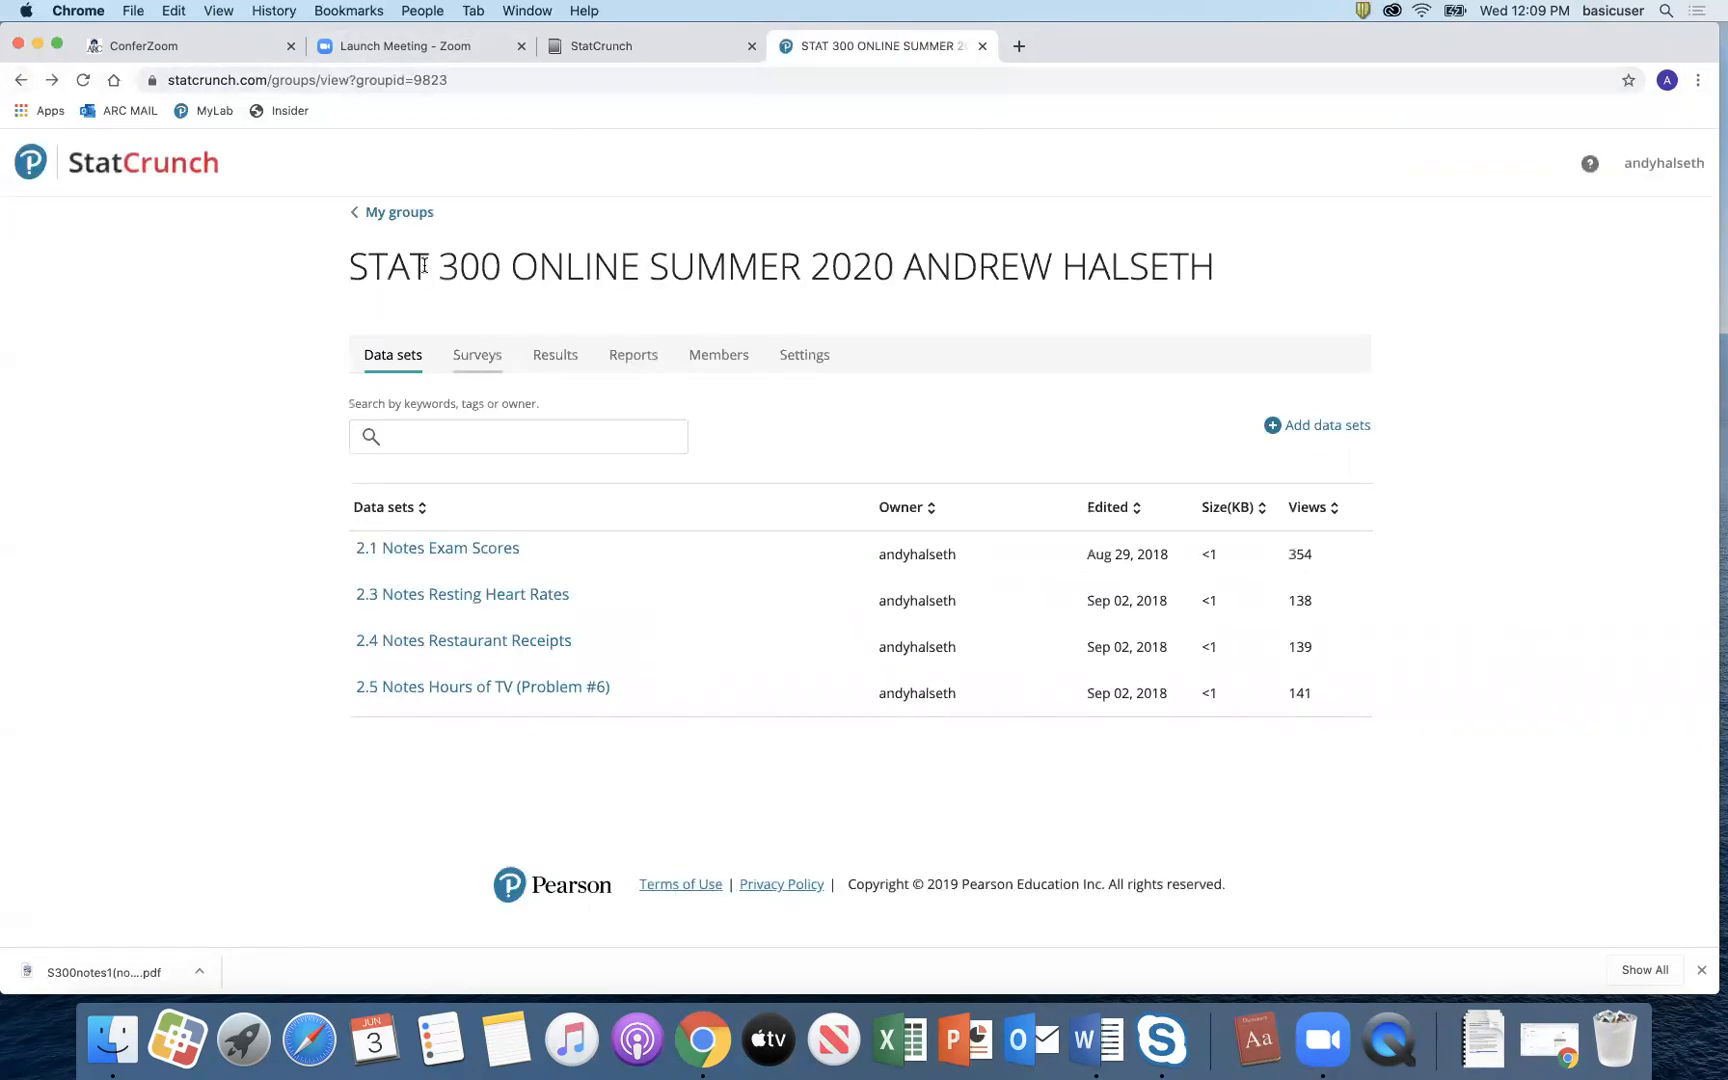
left_click(400, 212)
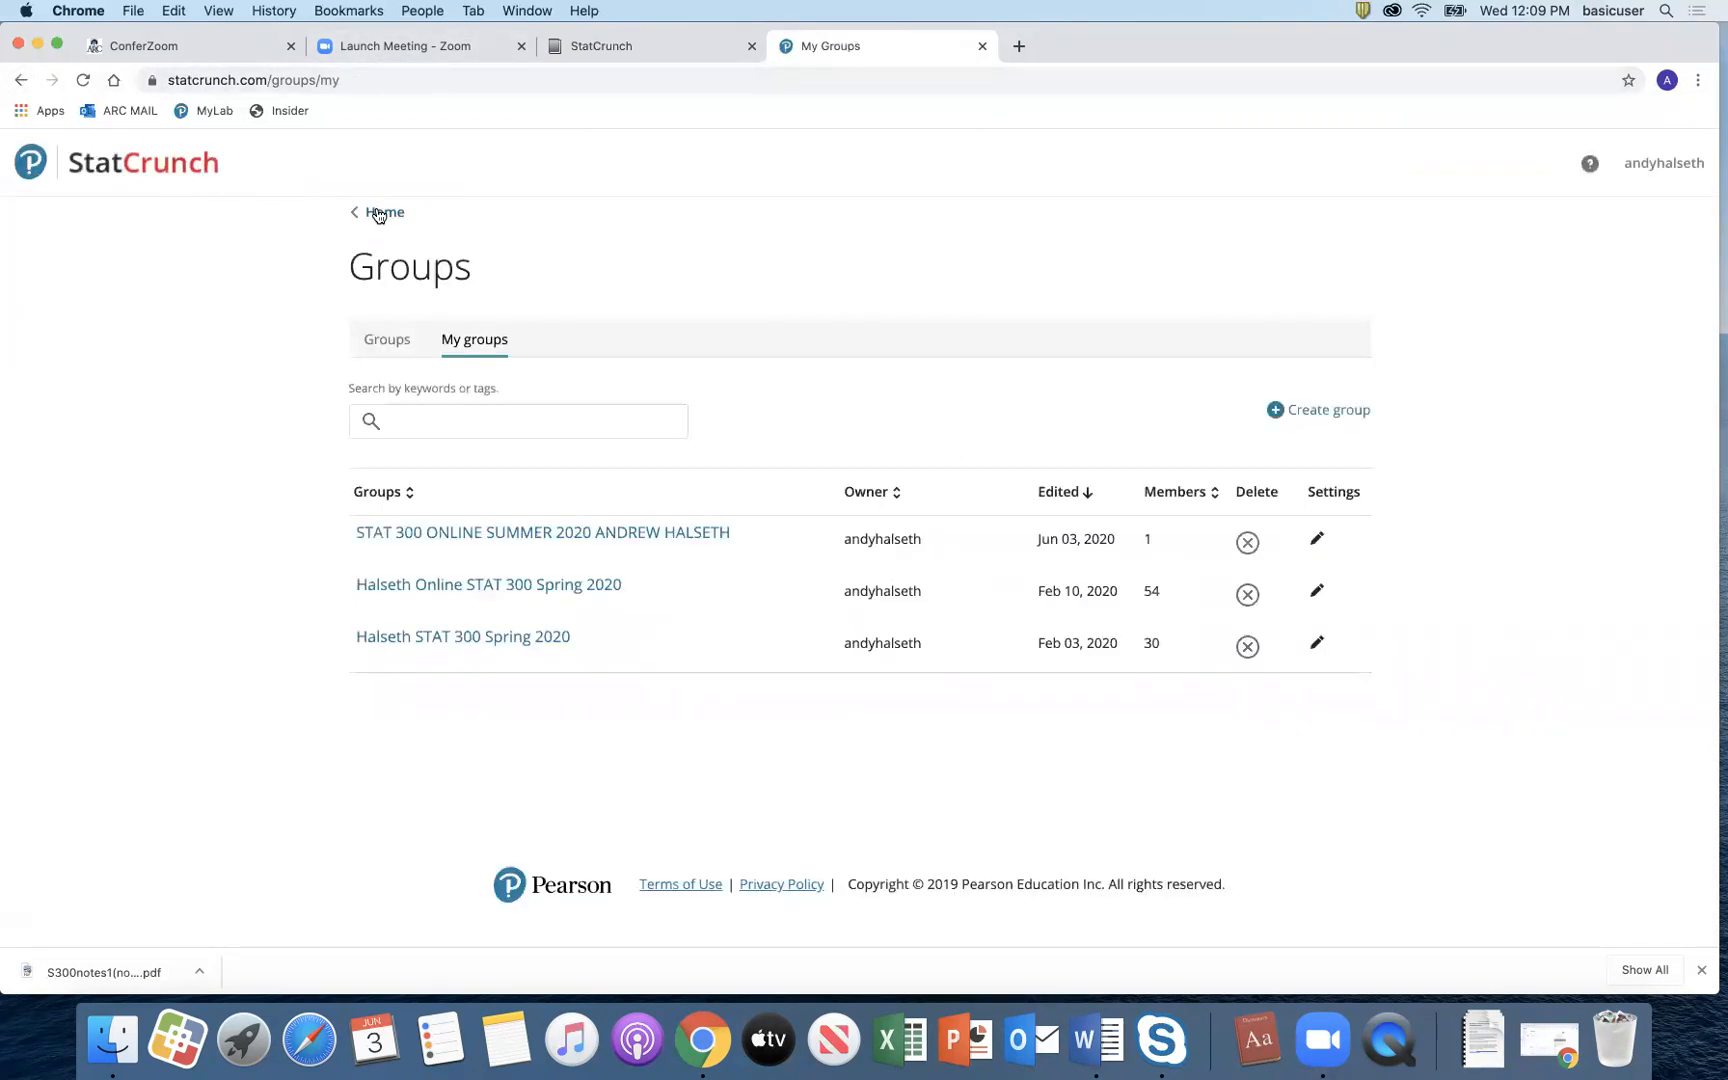
left_click(380, 212)
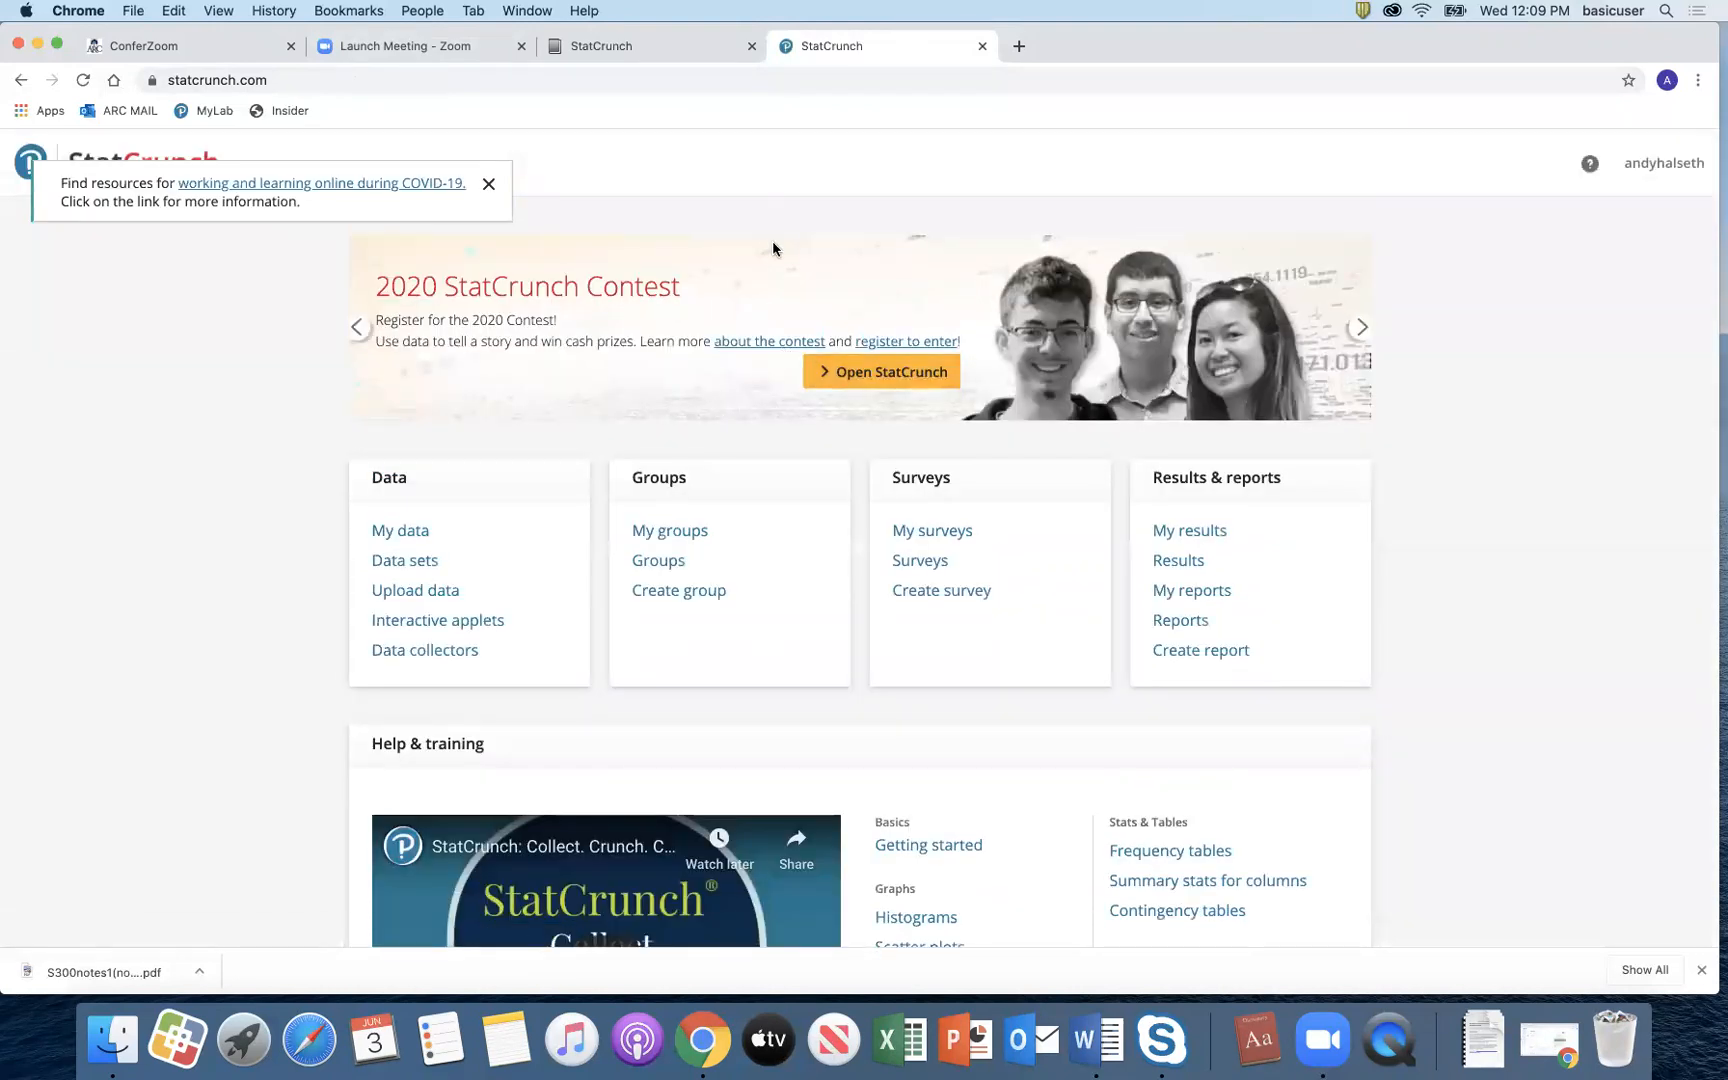
left_click(664, 531)
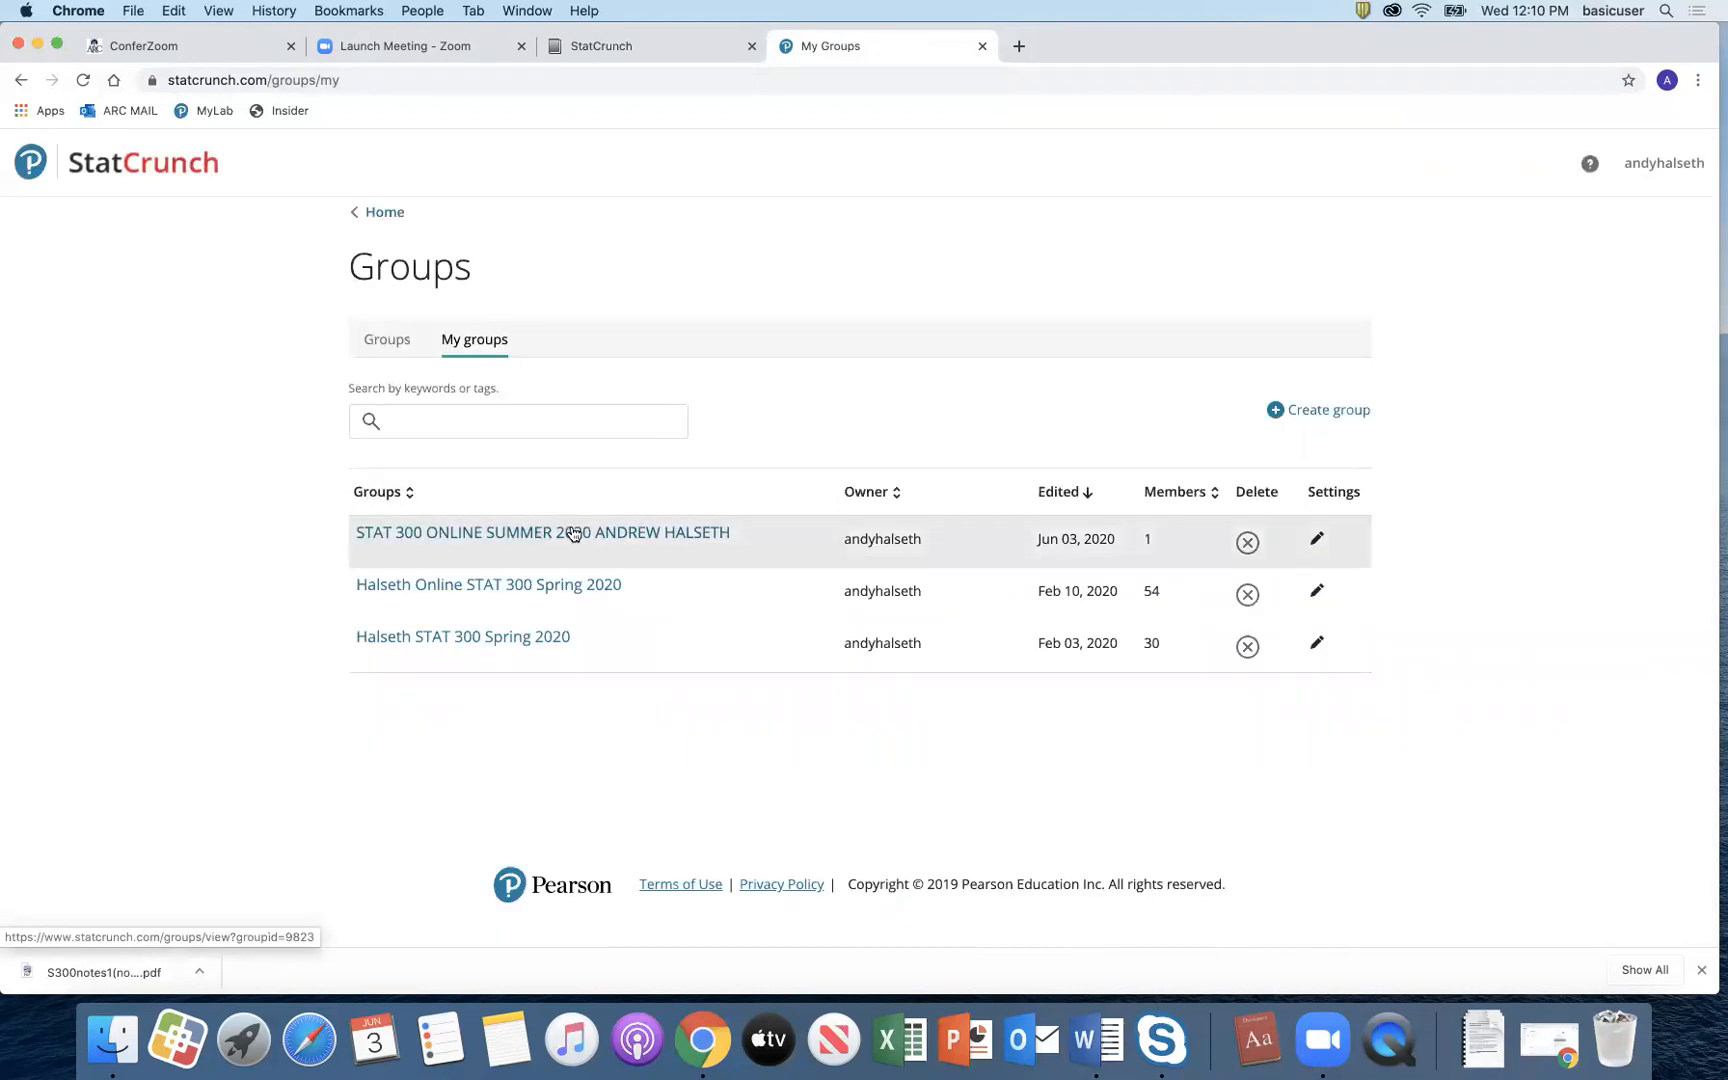
left_click(573, 533)
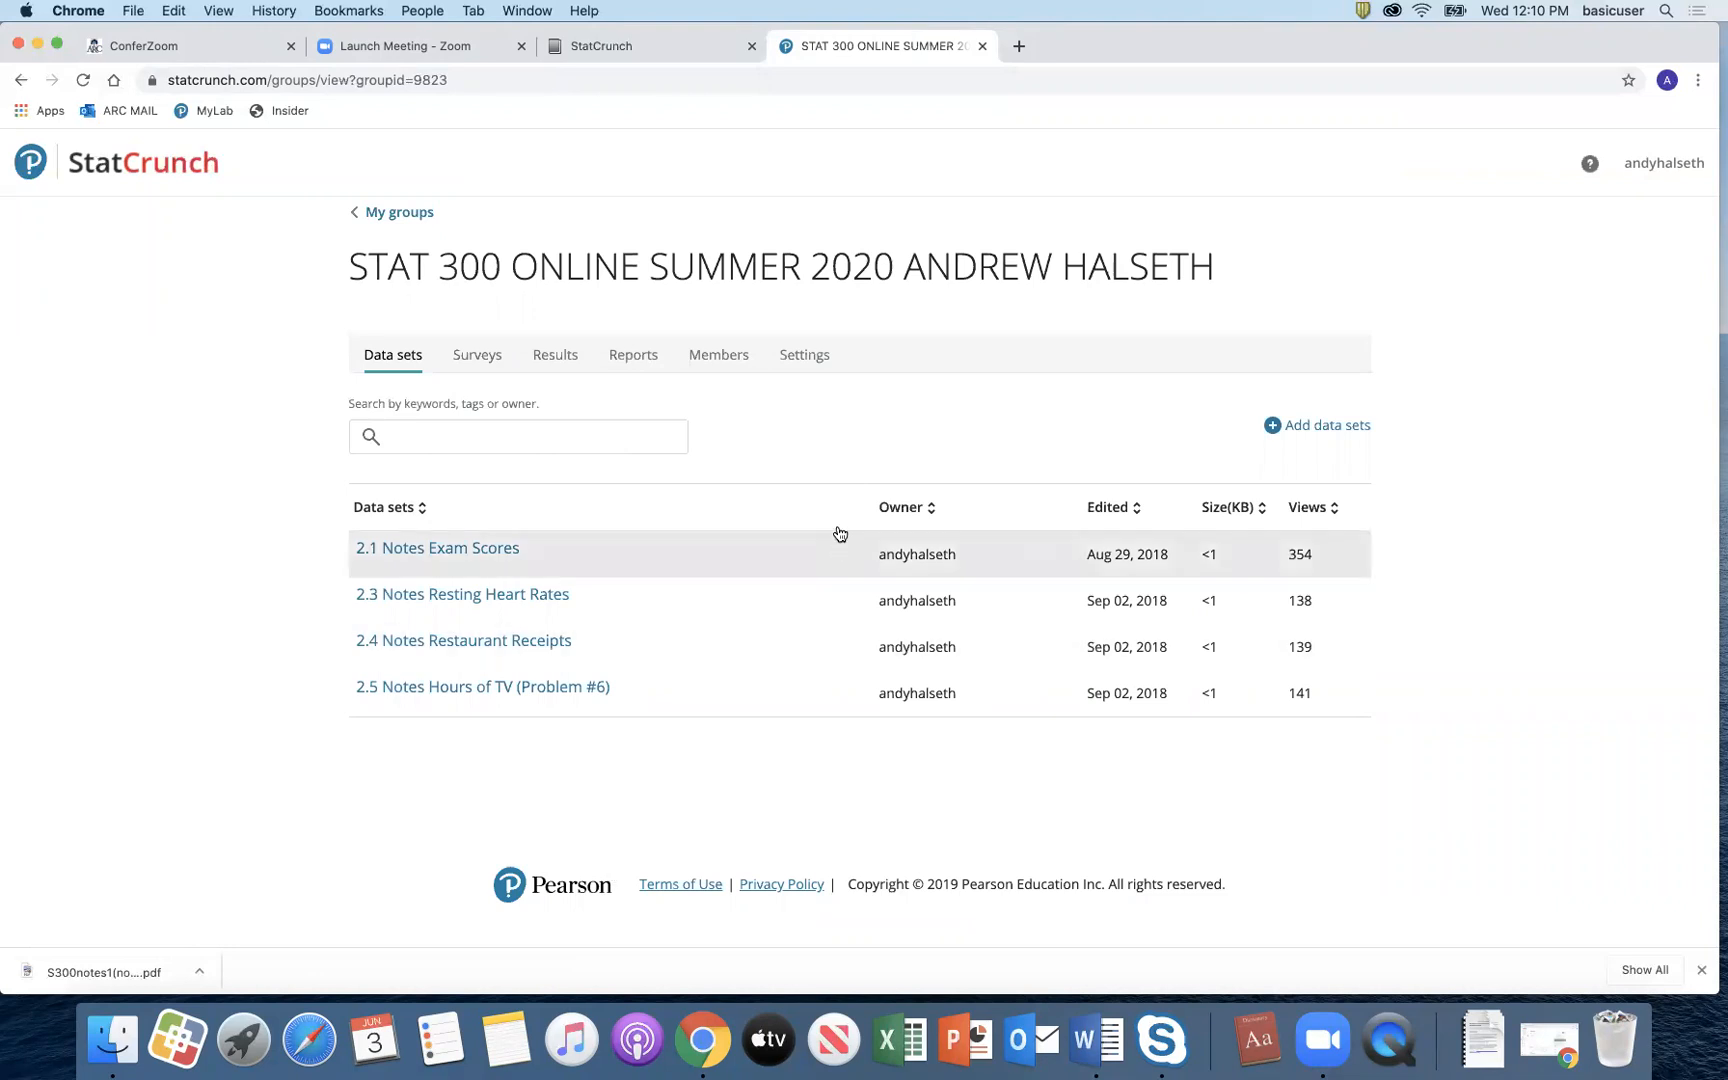
left_click(982, 47)
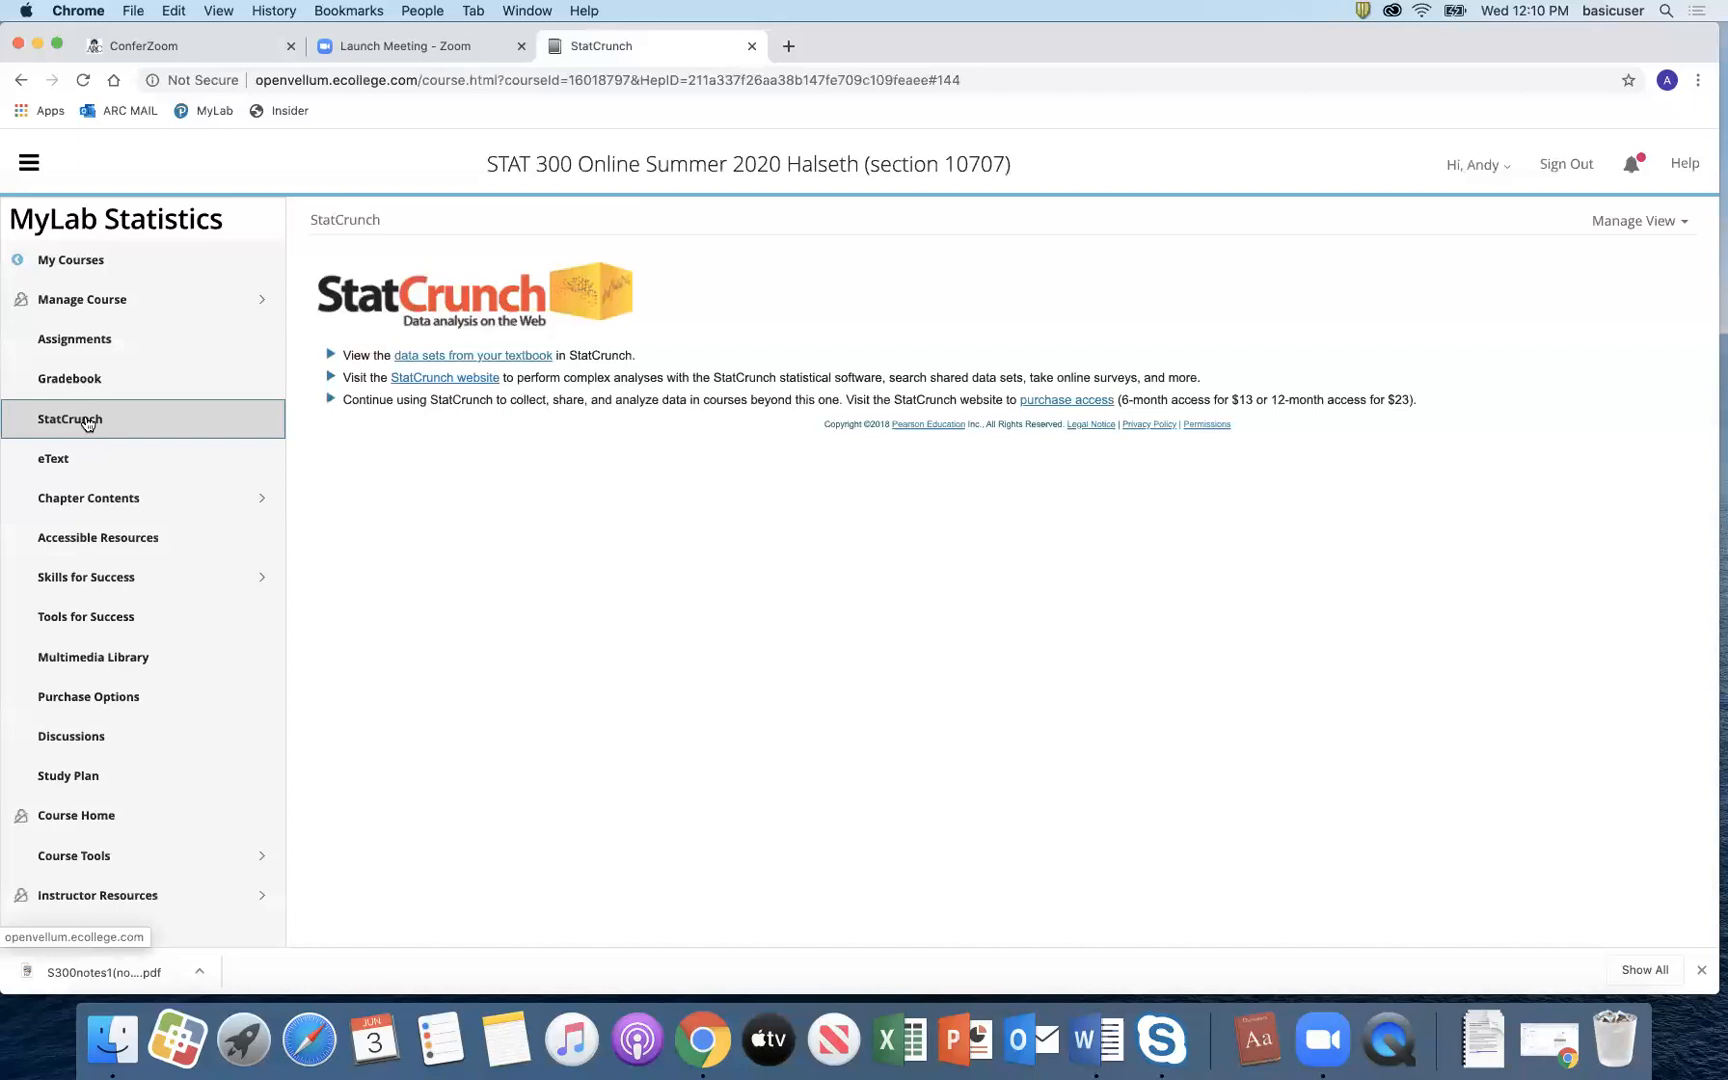
Step: Open the StatCrunch website again and go to the STAT 300 Online Summer 2020 group via My groups
left_click(88, 421)
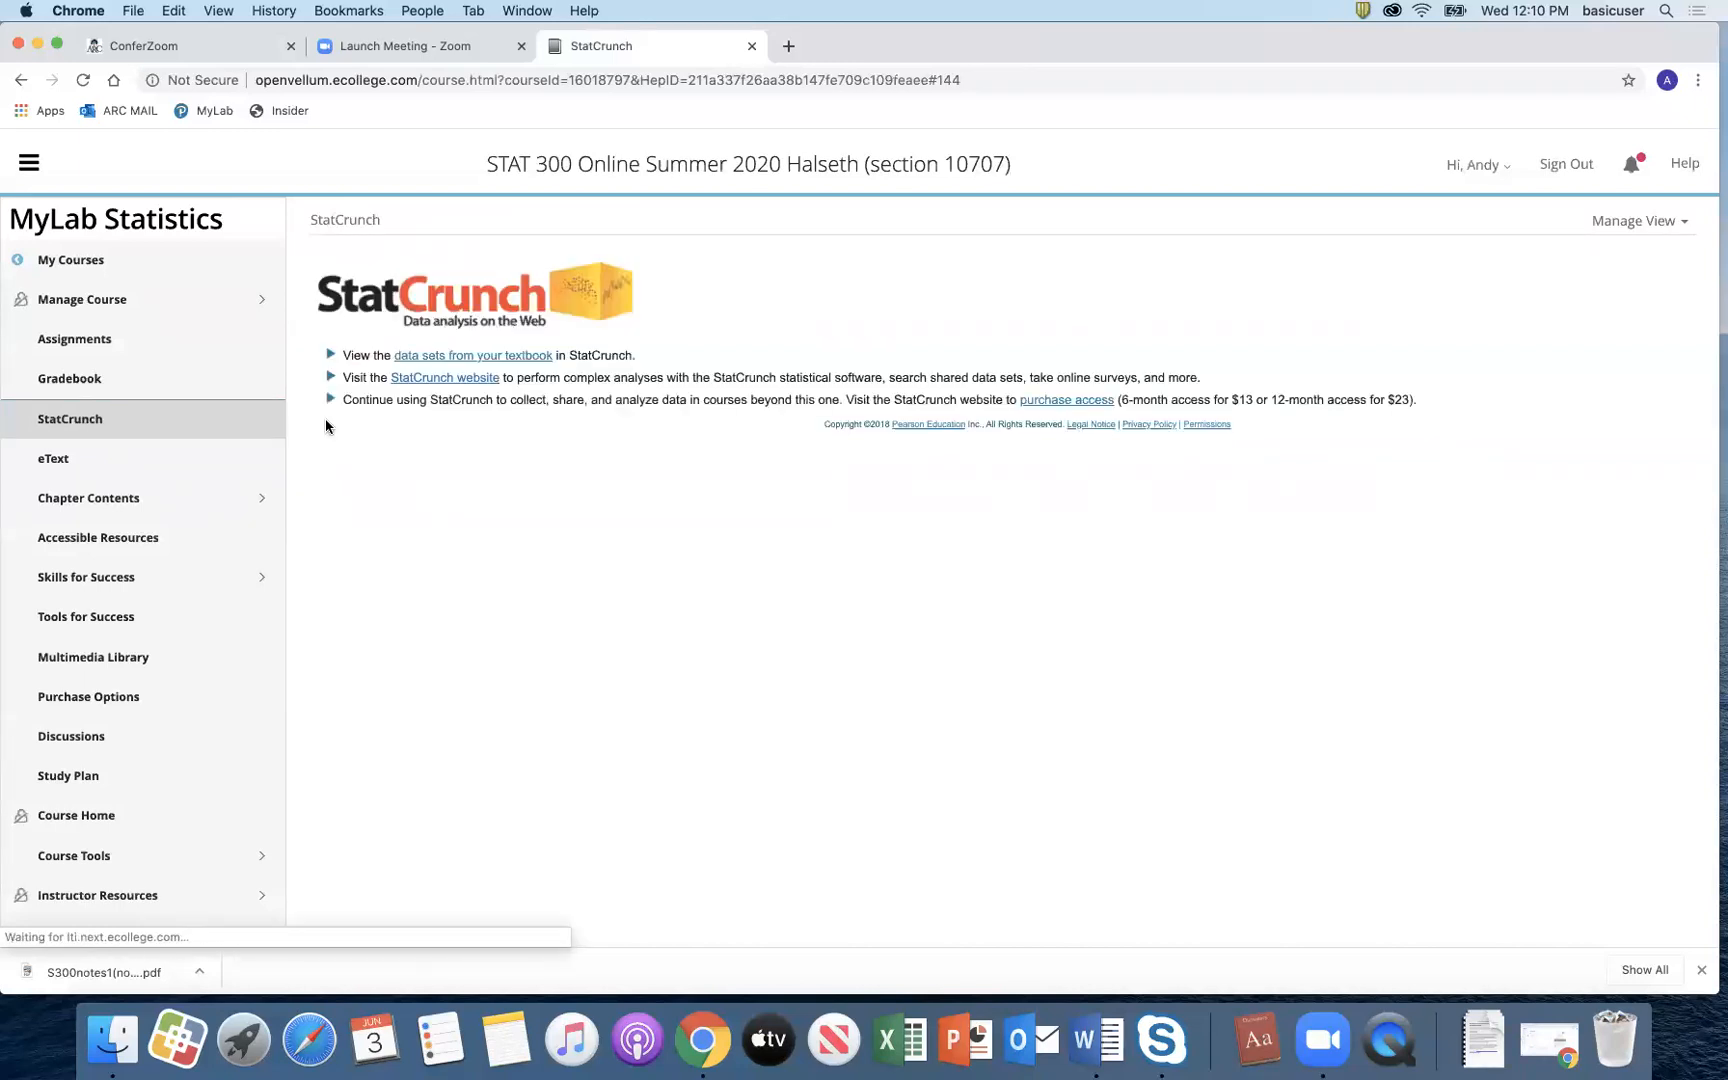
left_click(444, 379)
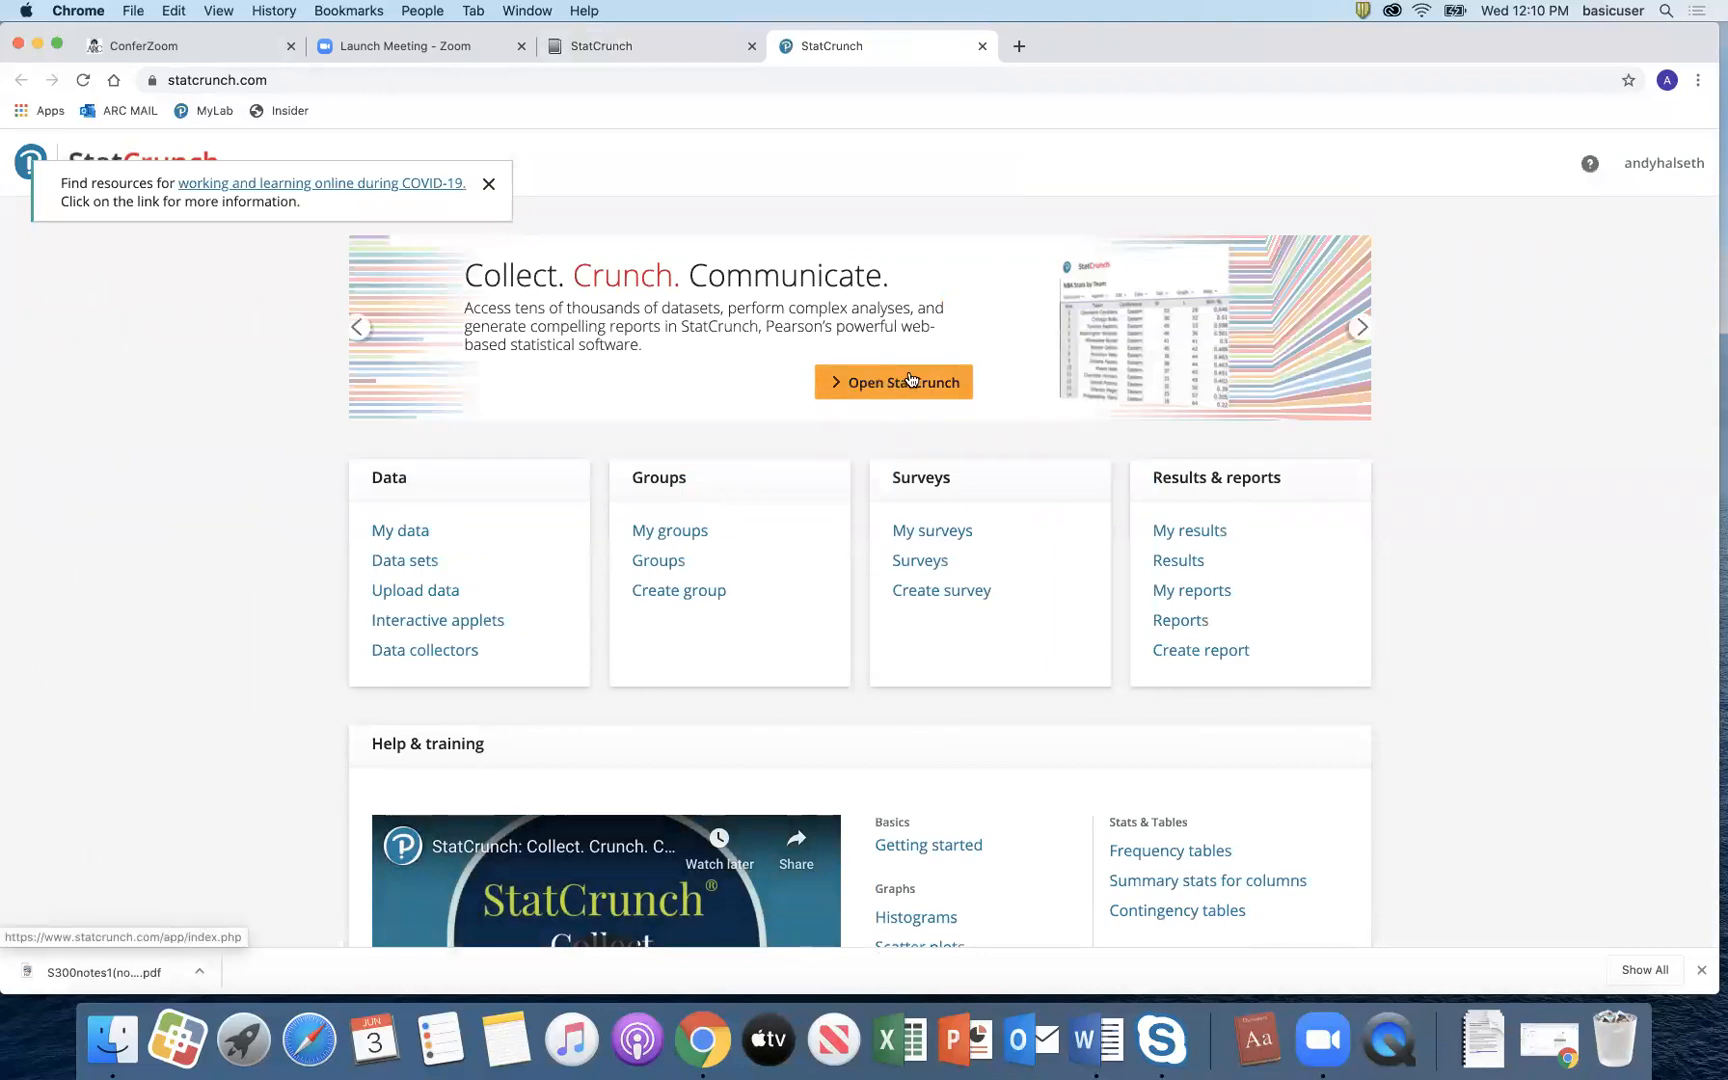
left_click(673, 537)
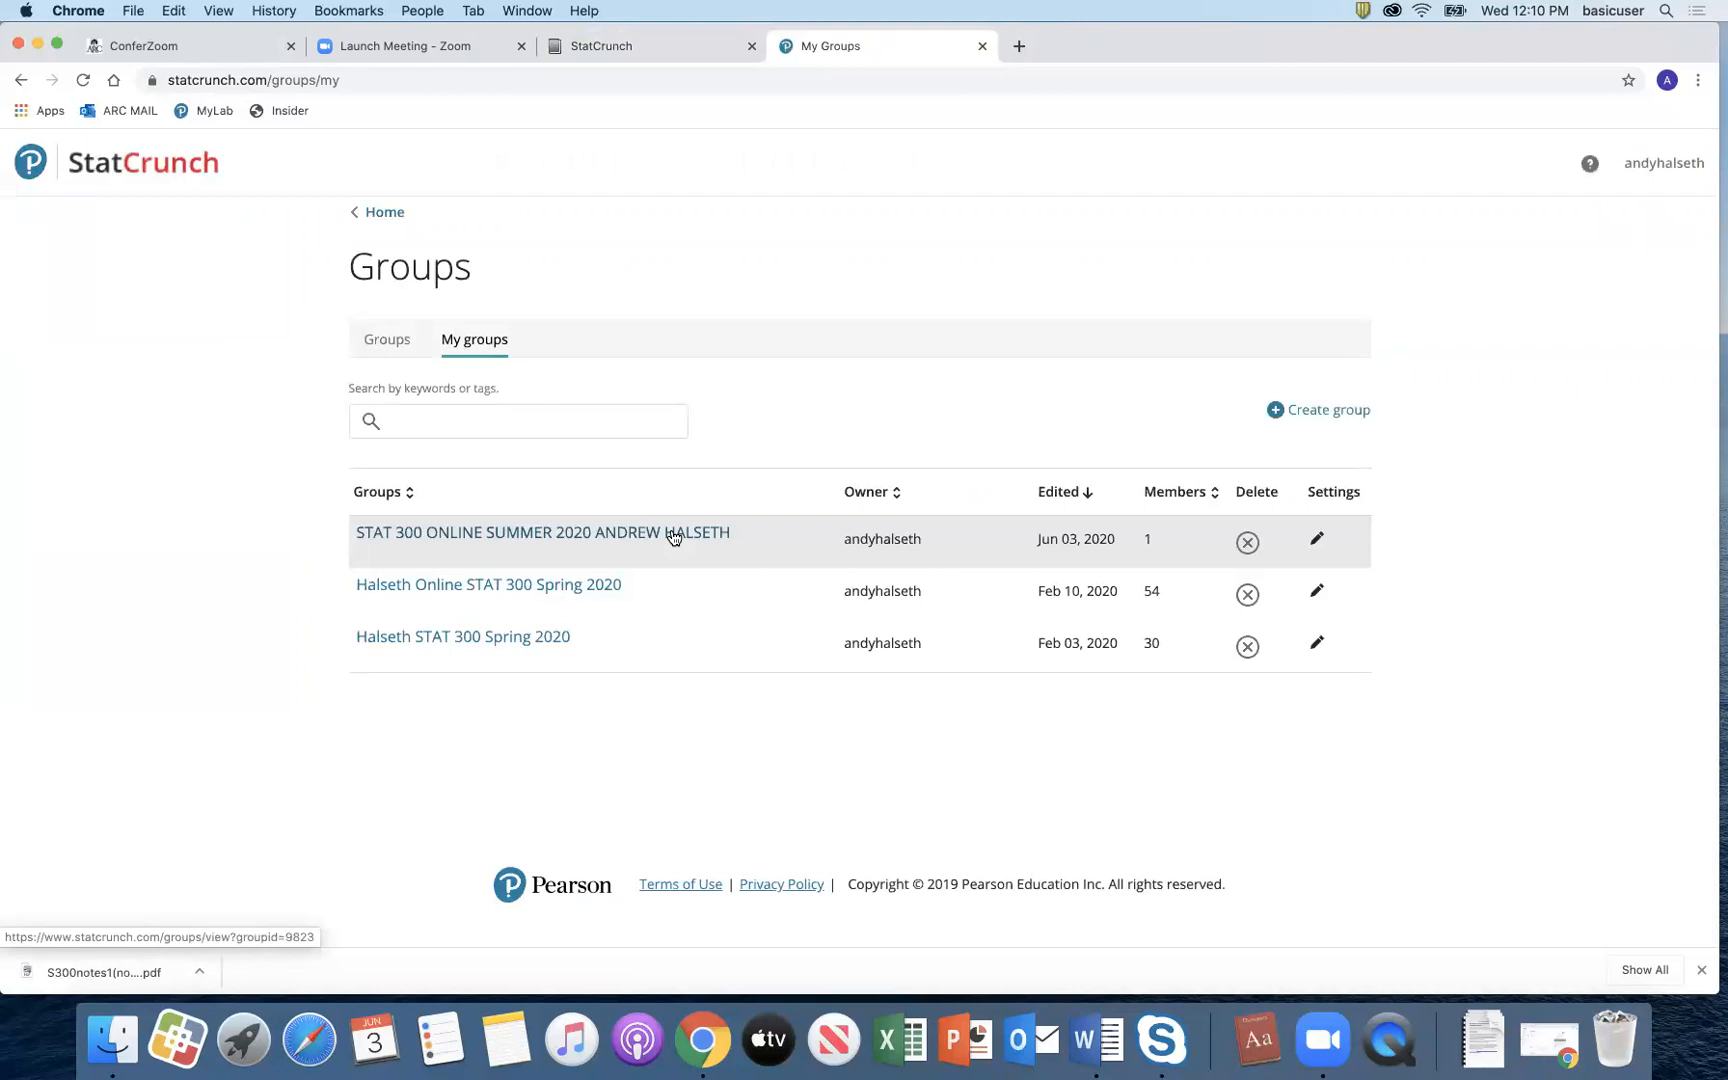
left_click(673, 537)
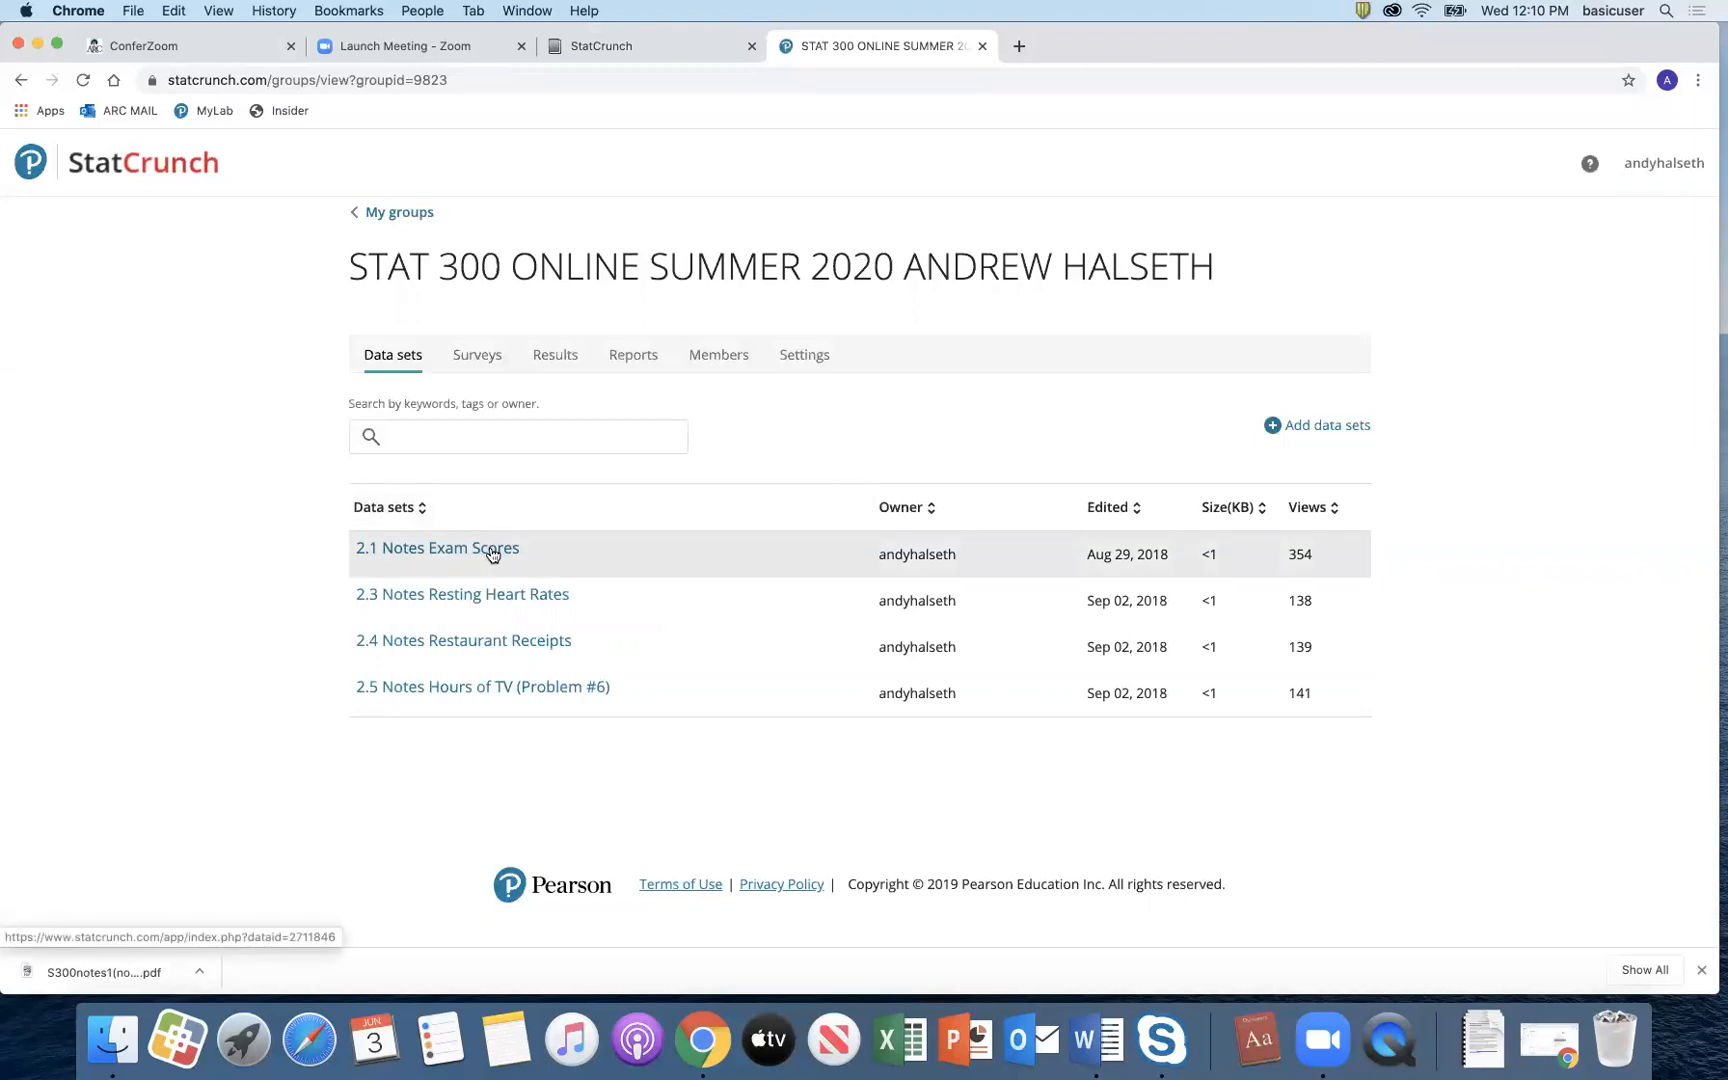
Step: Open the 2.1 Notes Exam Scores data set and sort the table by var1 ascending
left_click(492, 552)
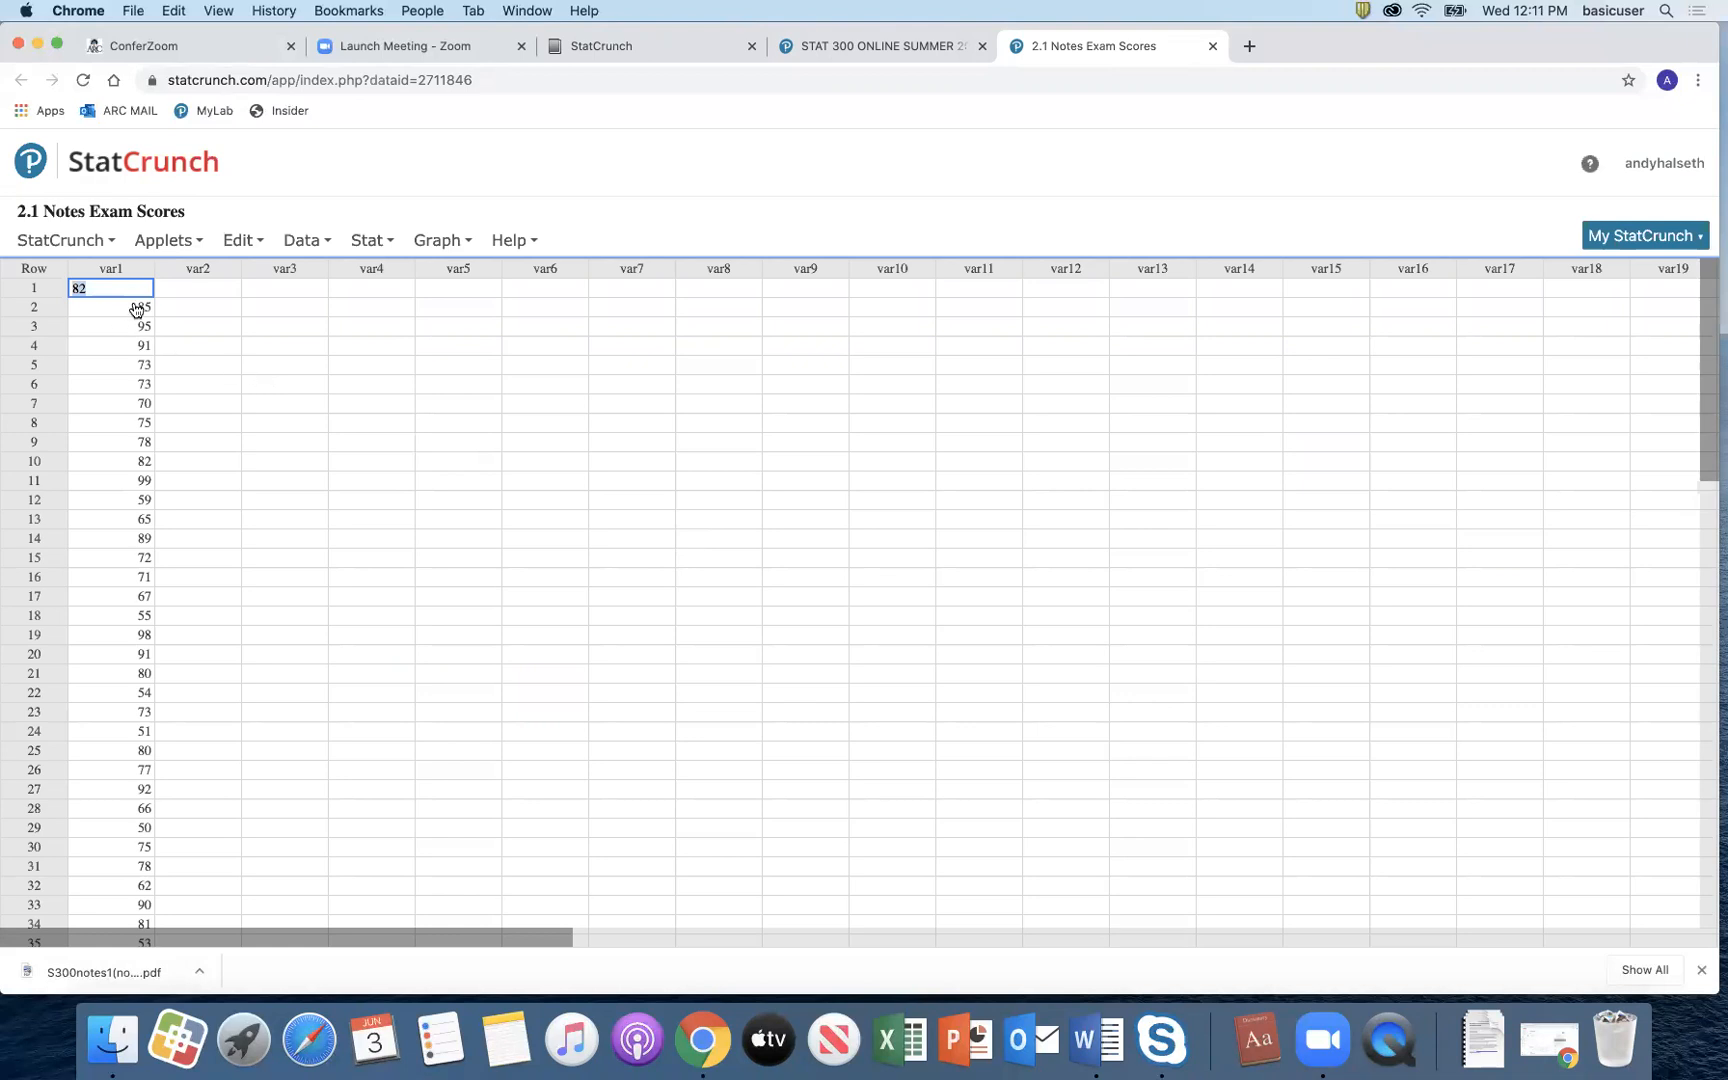
mouse_move(130, 277)
left_click(145, 270)
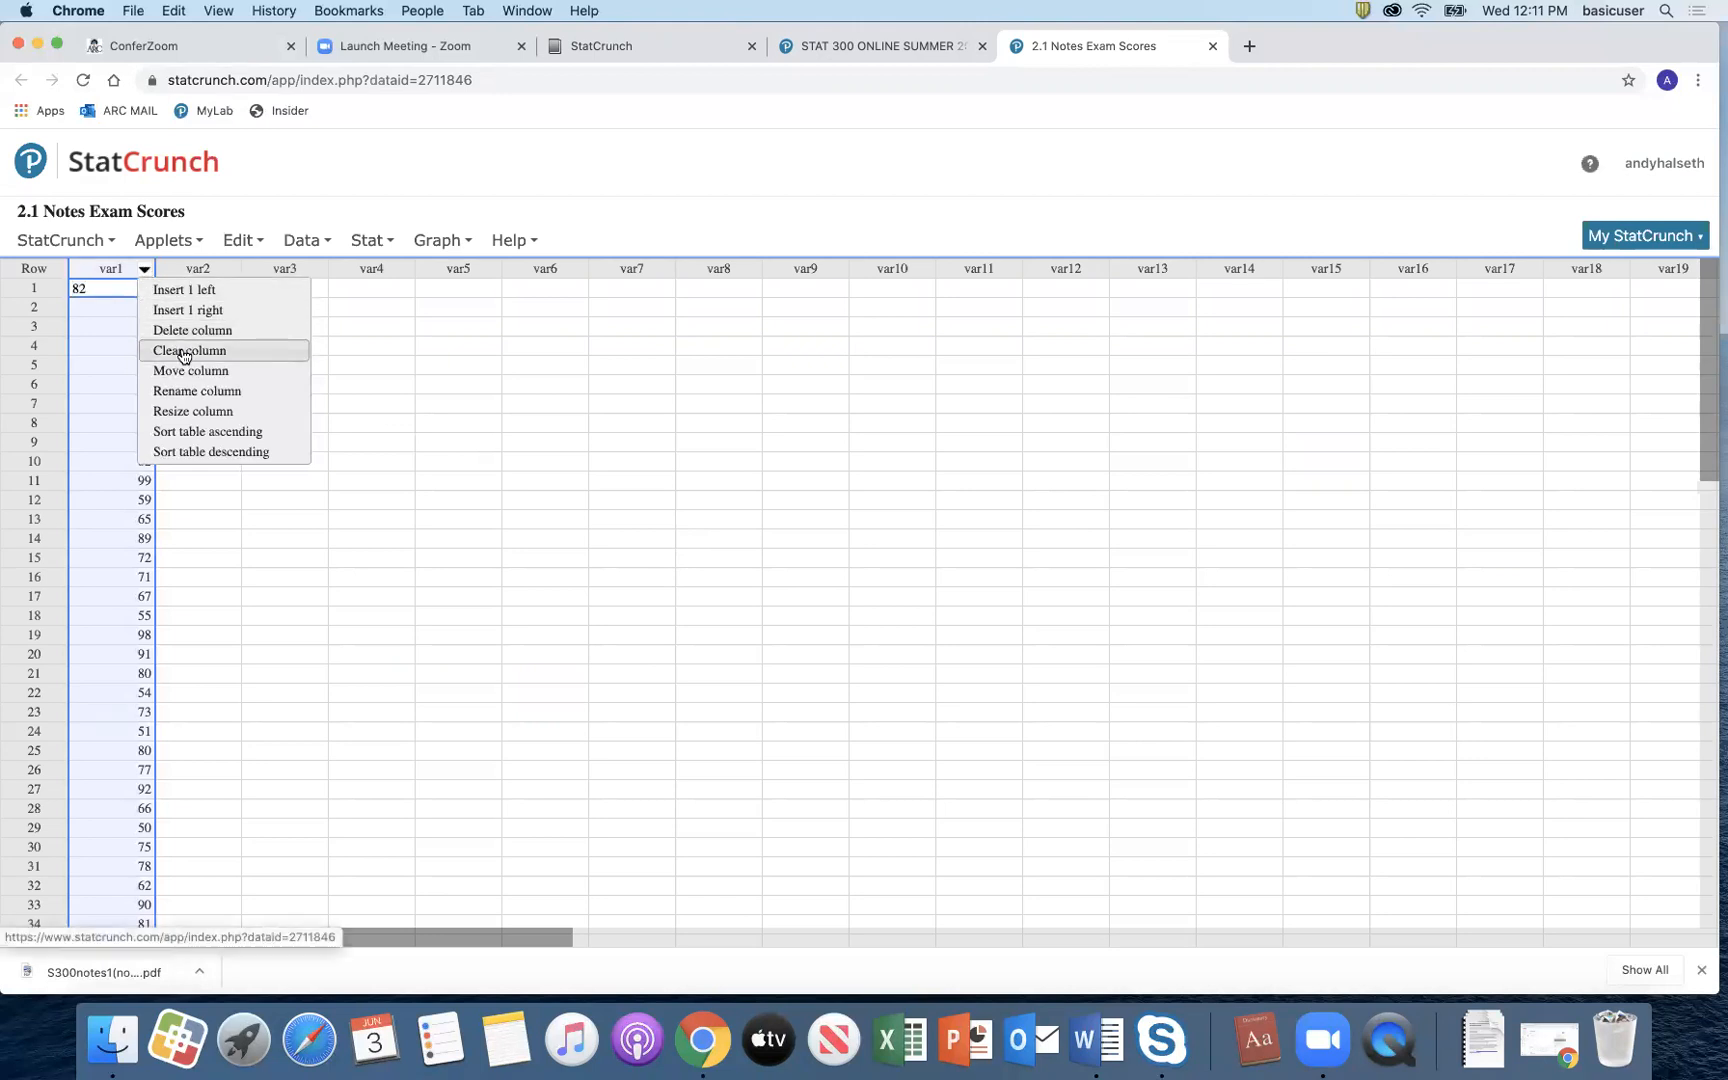
left_click(230, 437)
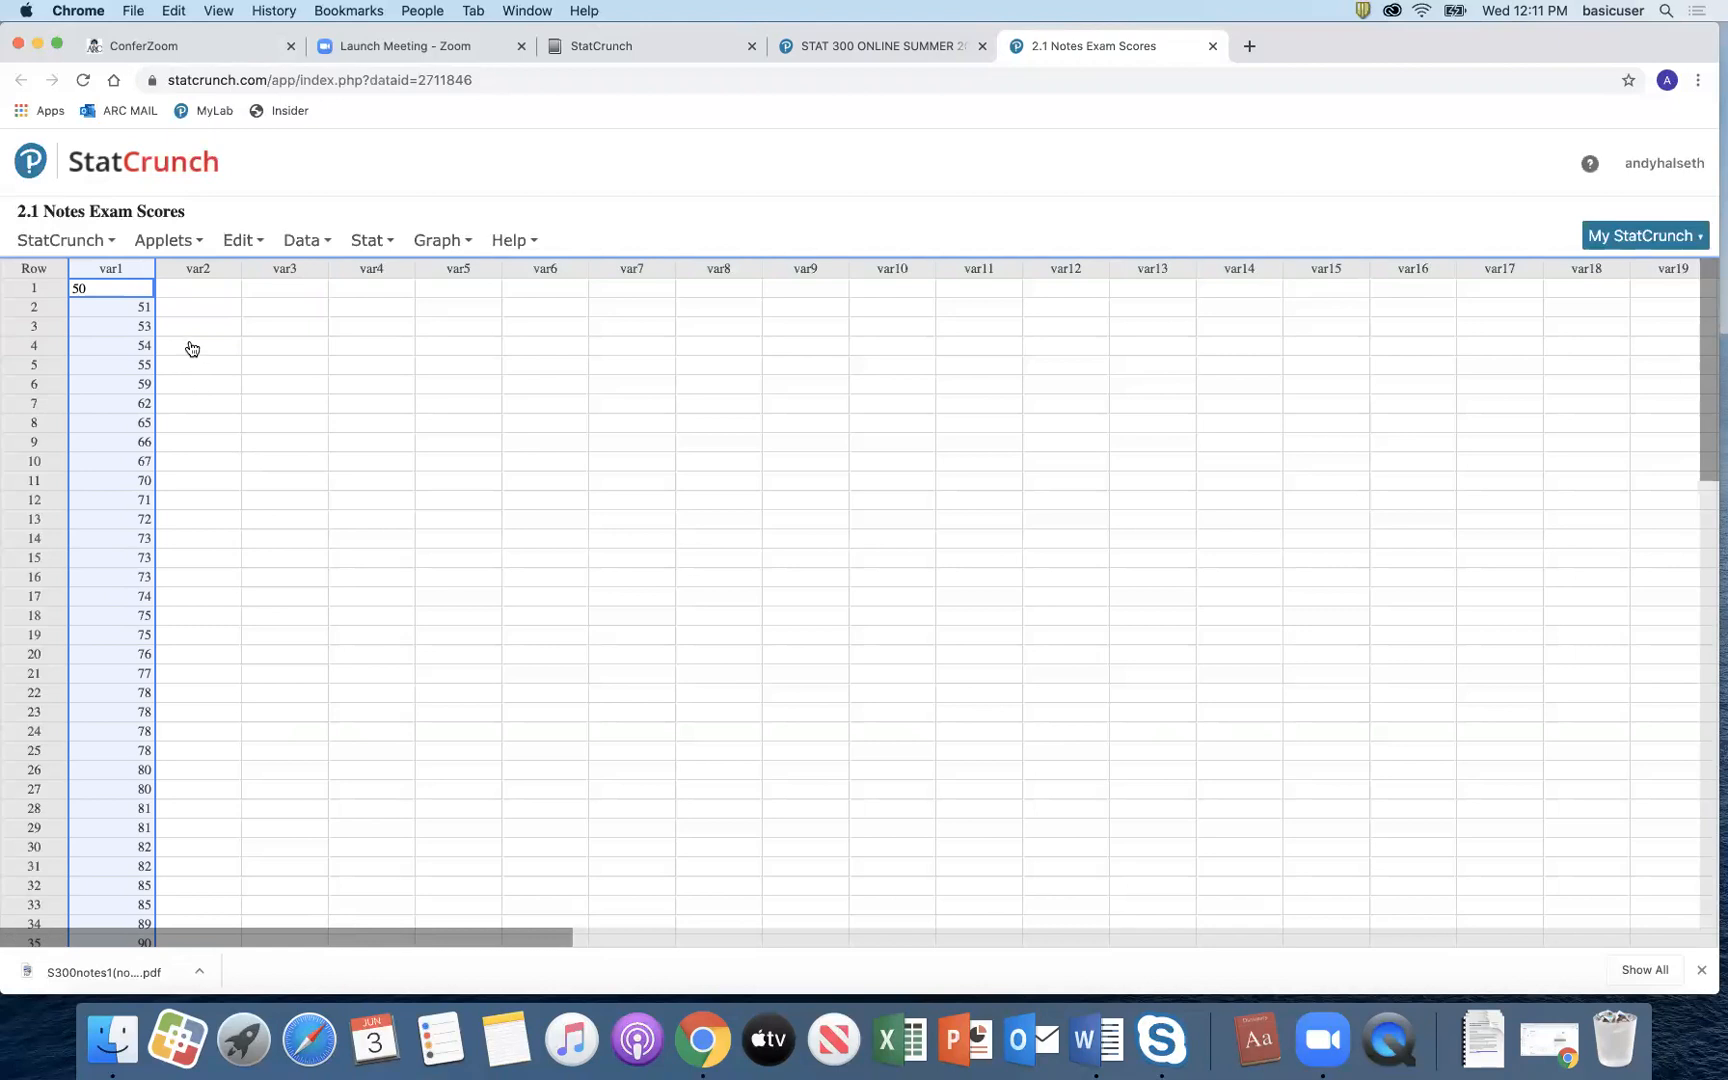
Step: Rename the var1 column to 'Exam Scores'
left_click(112, 270)
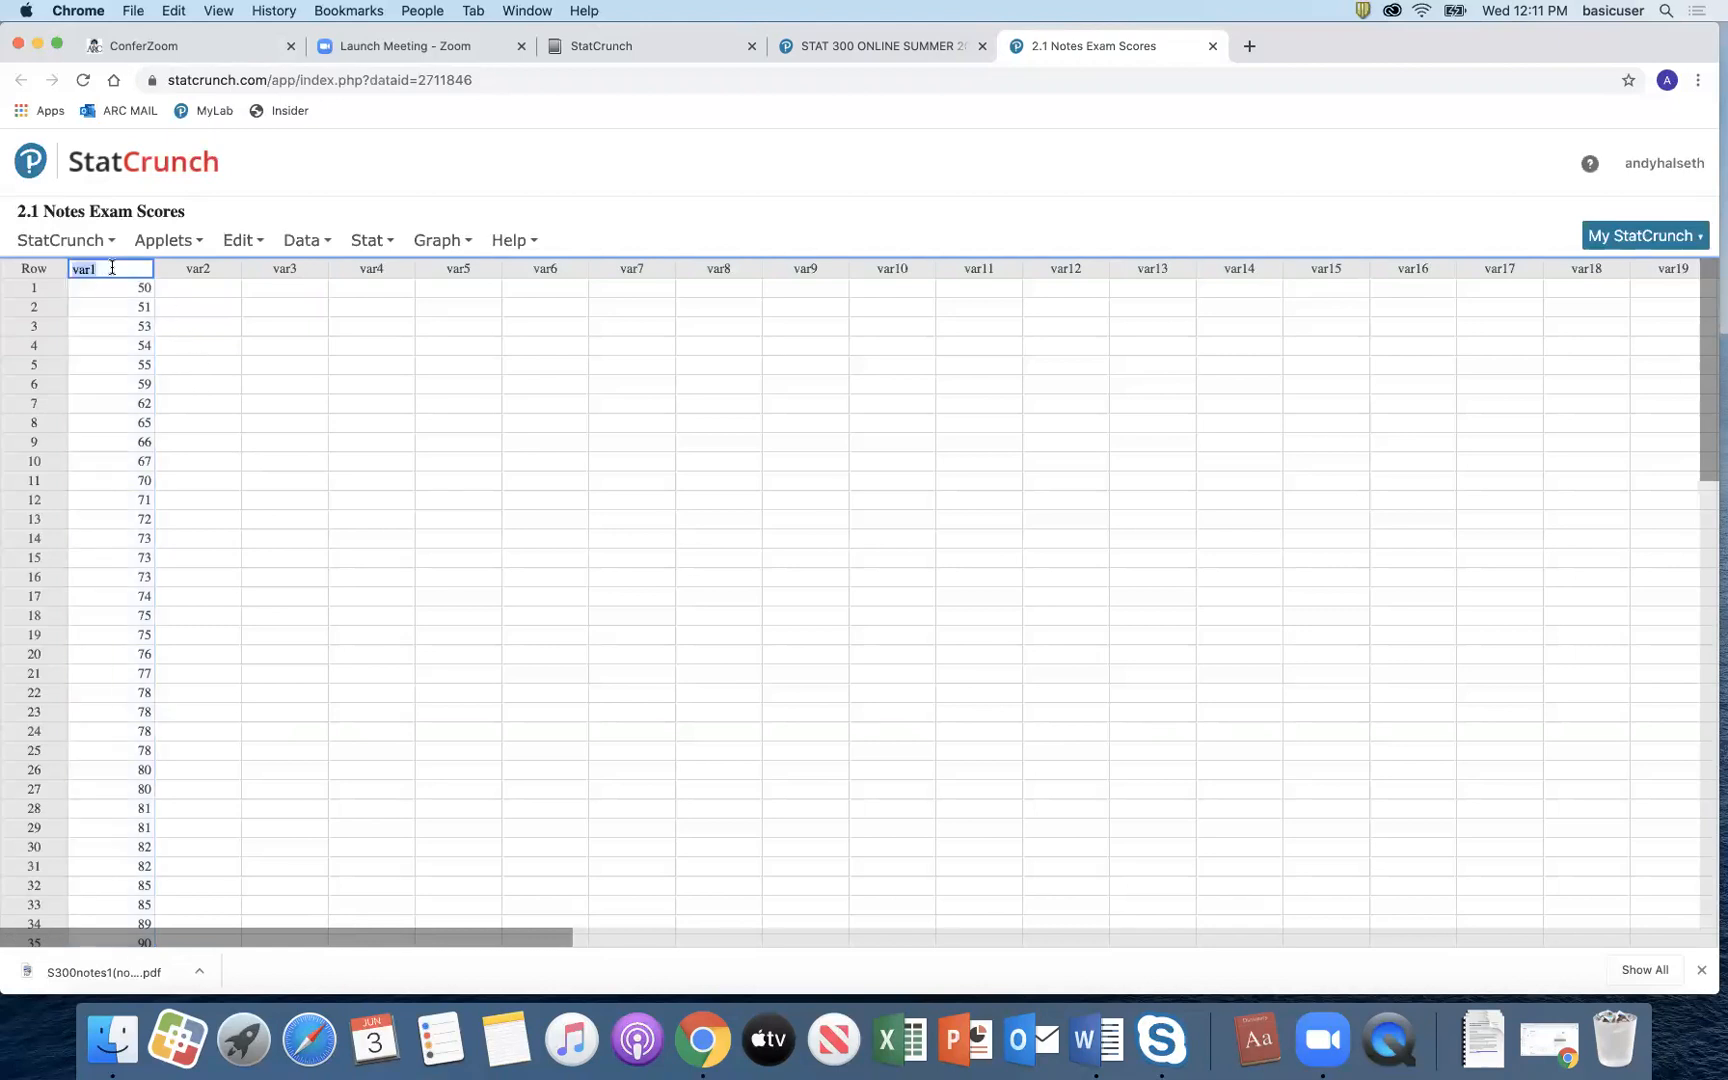
type("Exam Scores")
key("Return")
Step: Draw a histogram of the Exam Scores column, then close the graph window
mouse_move(437, 243)
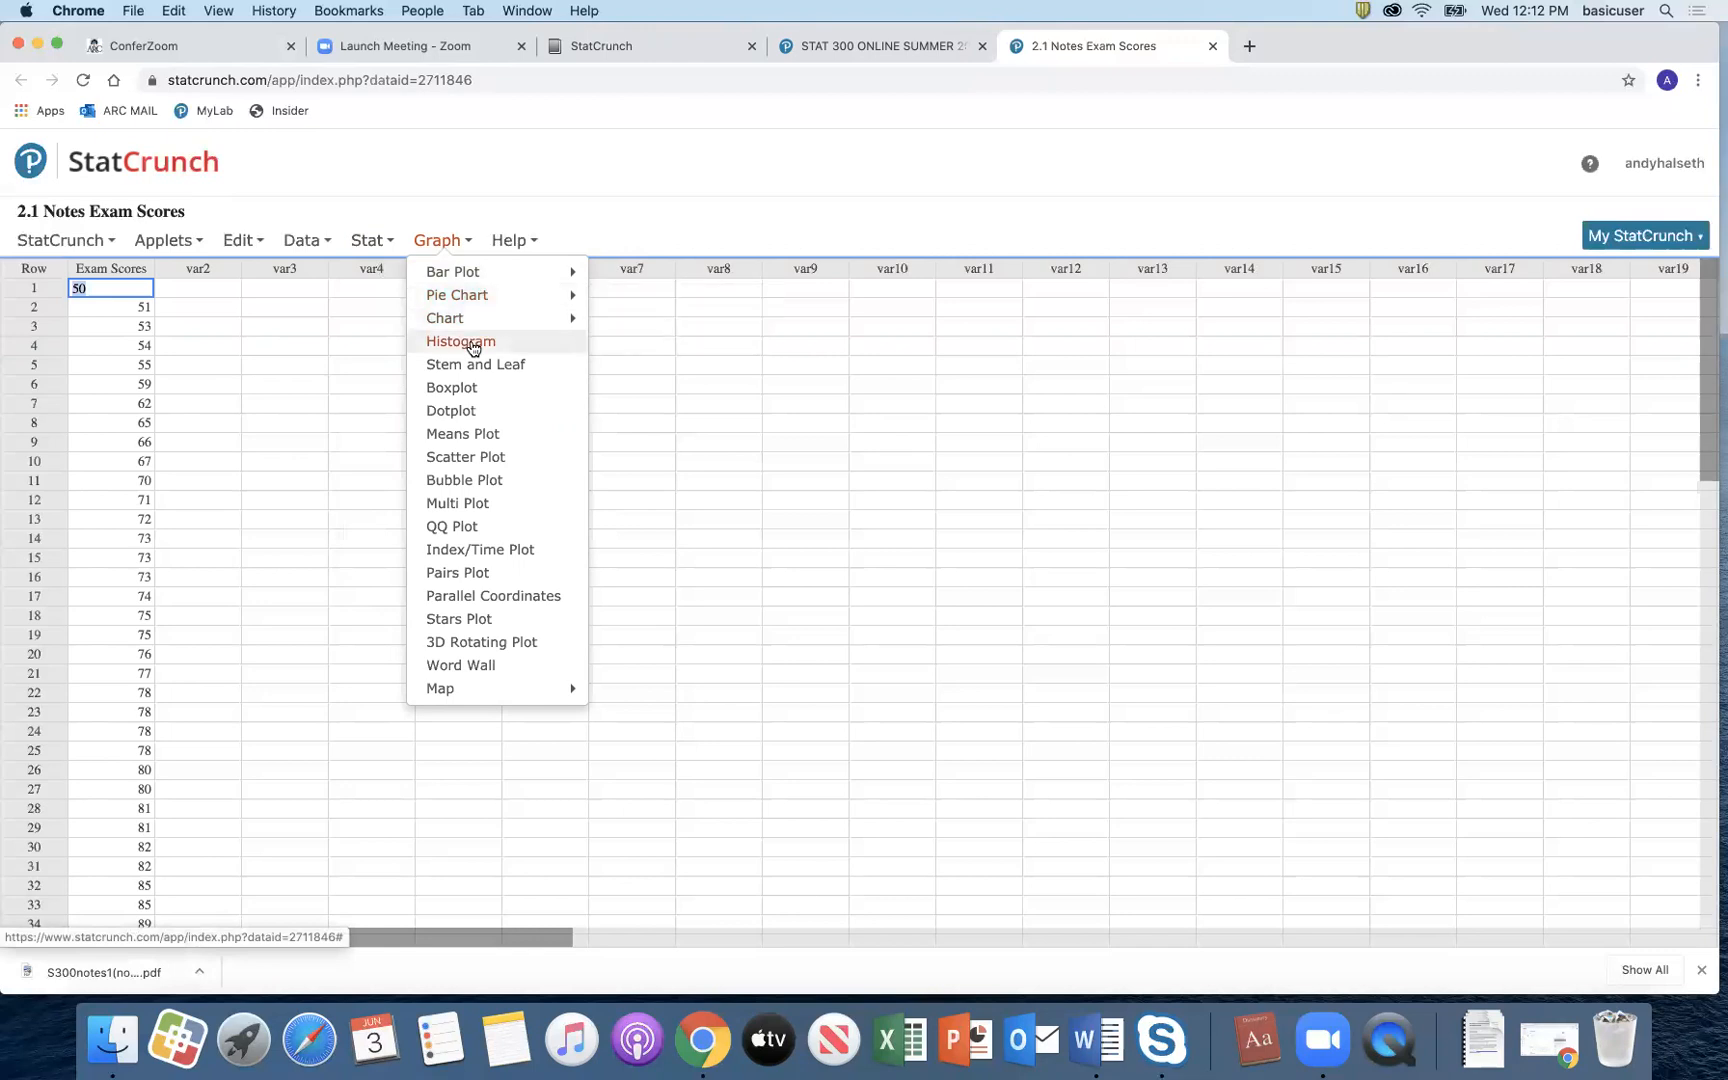
left_click(473, 344)
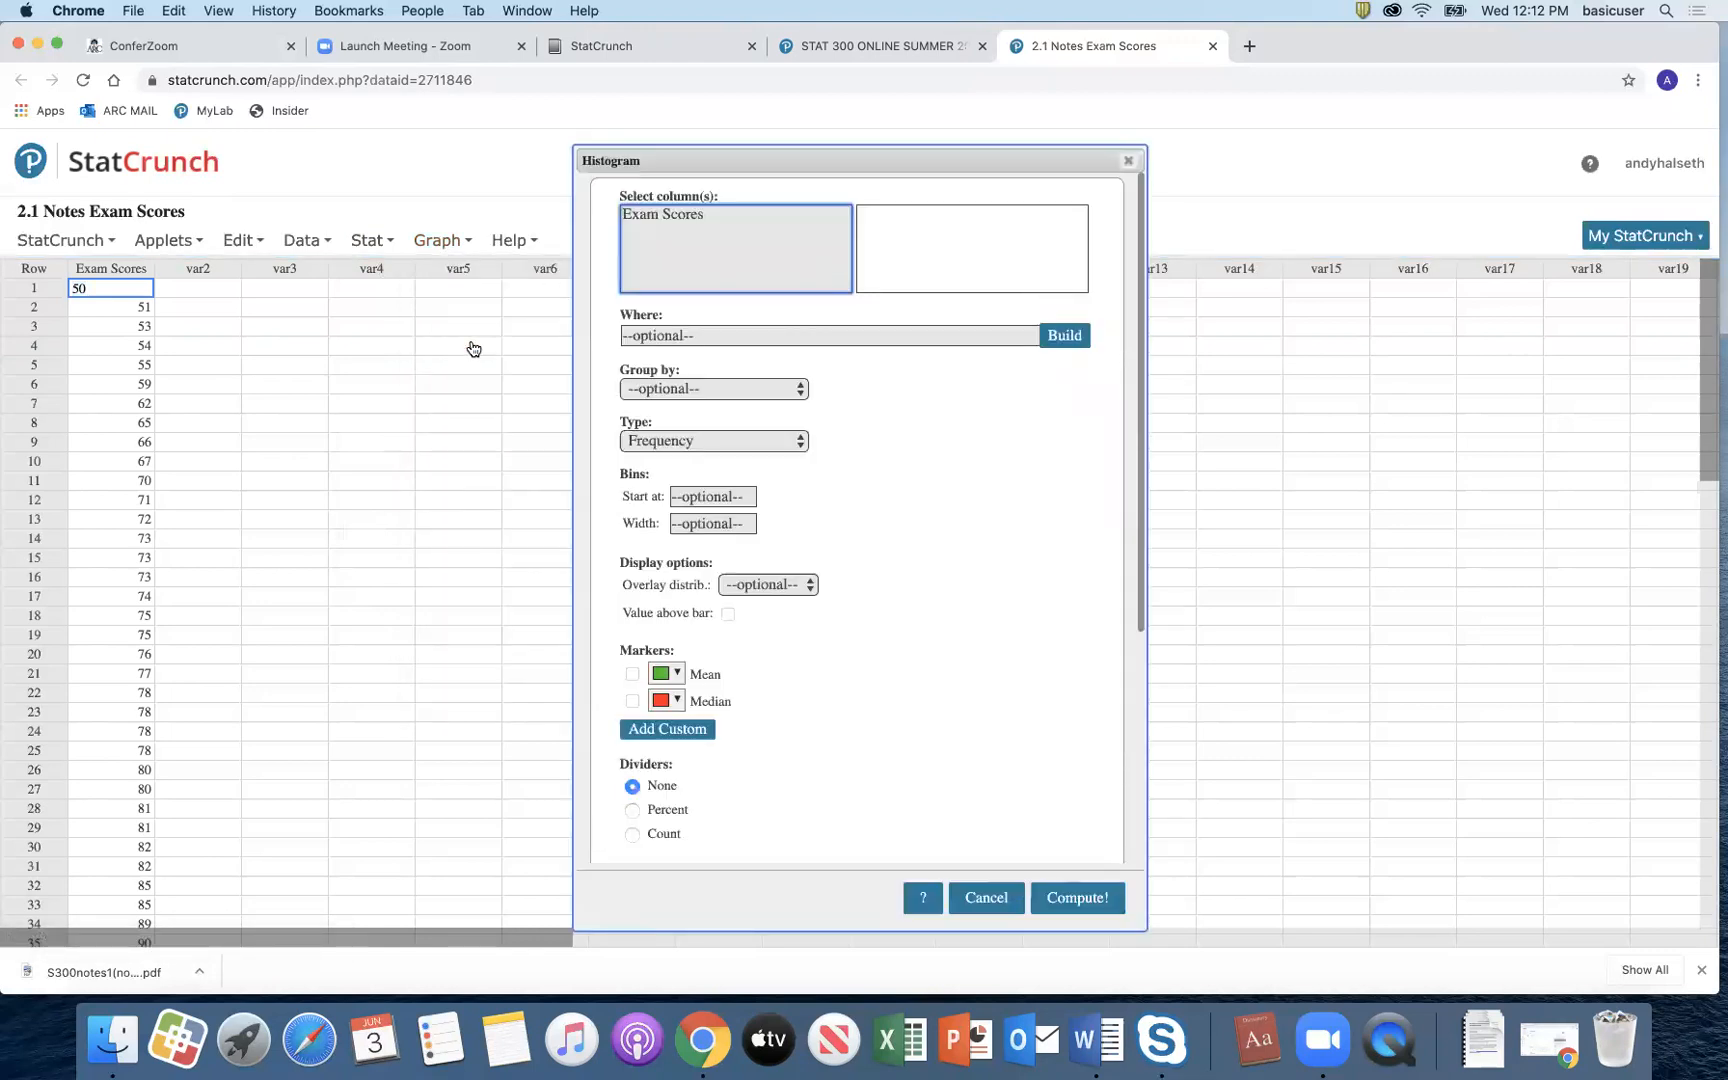
left_click(709, 216)
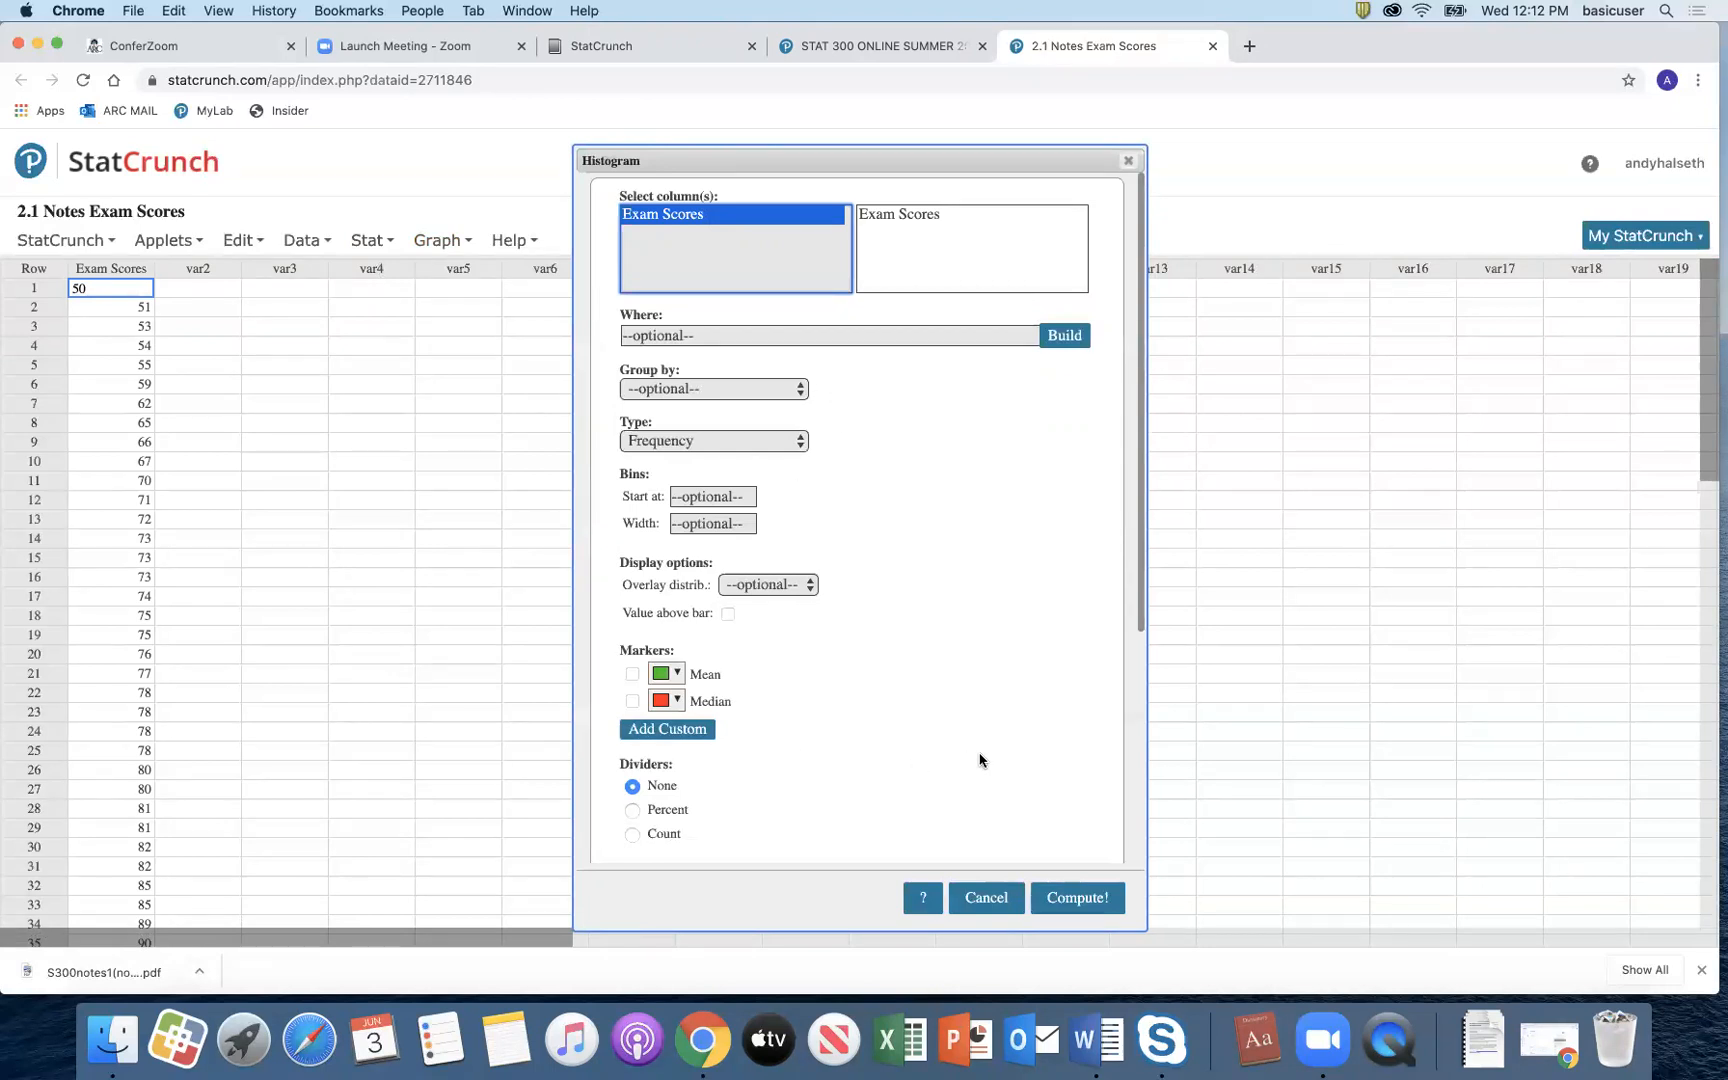
left_click(1079, 900)
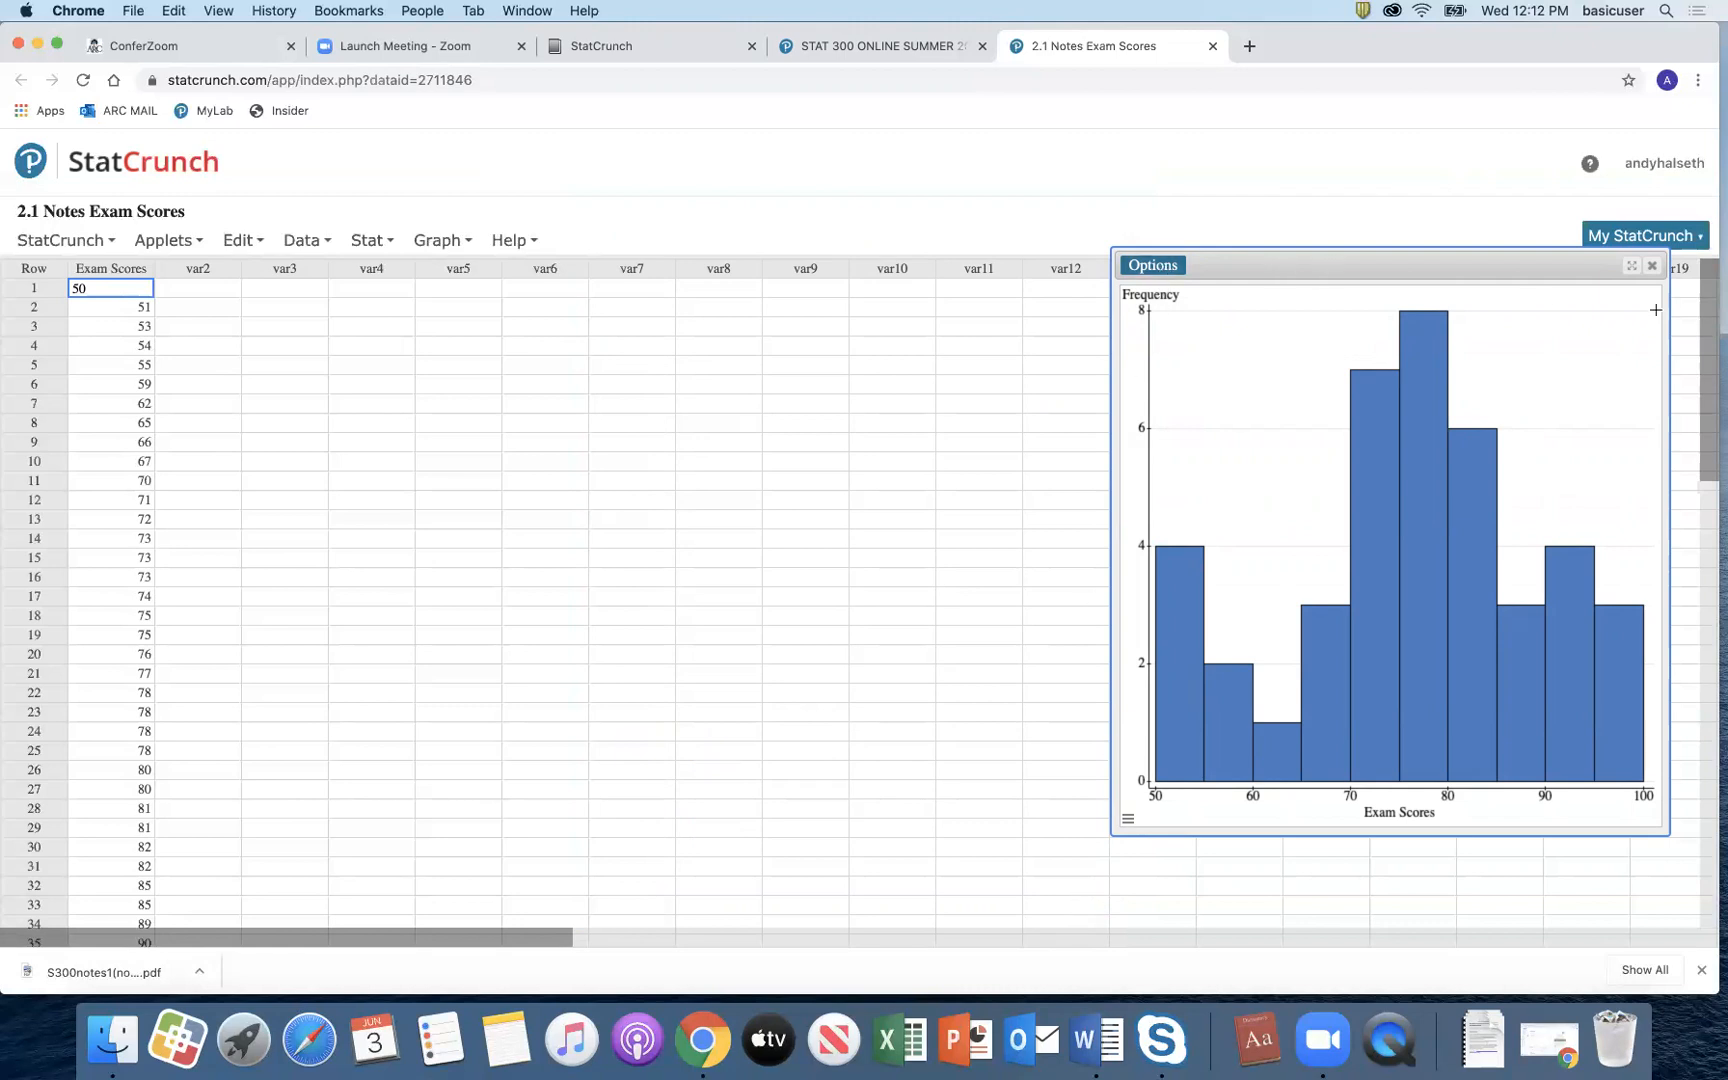
left_click(1652, 265)
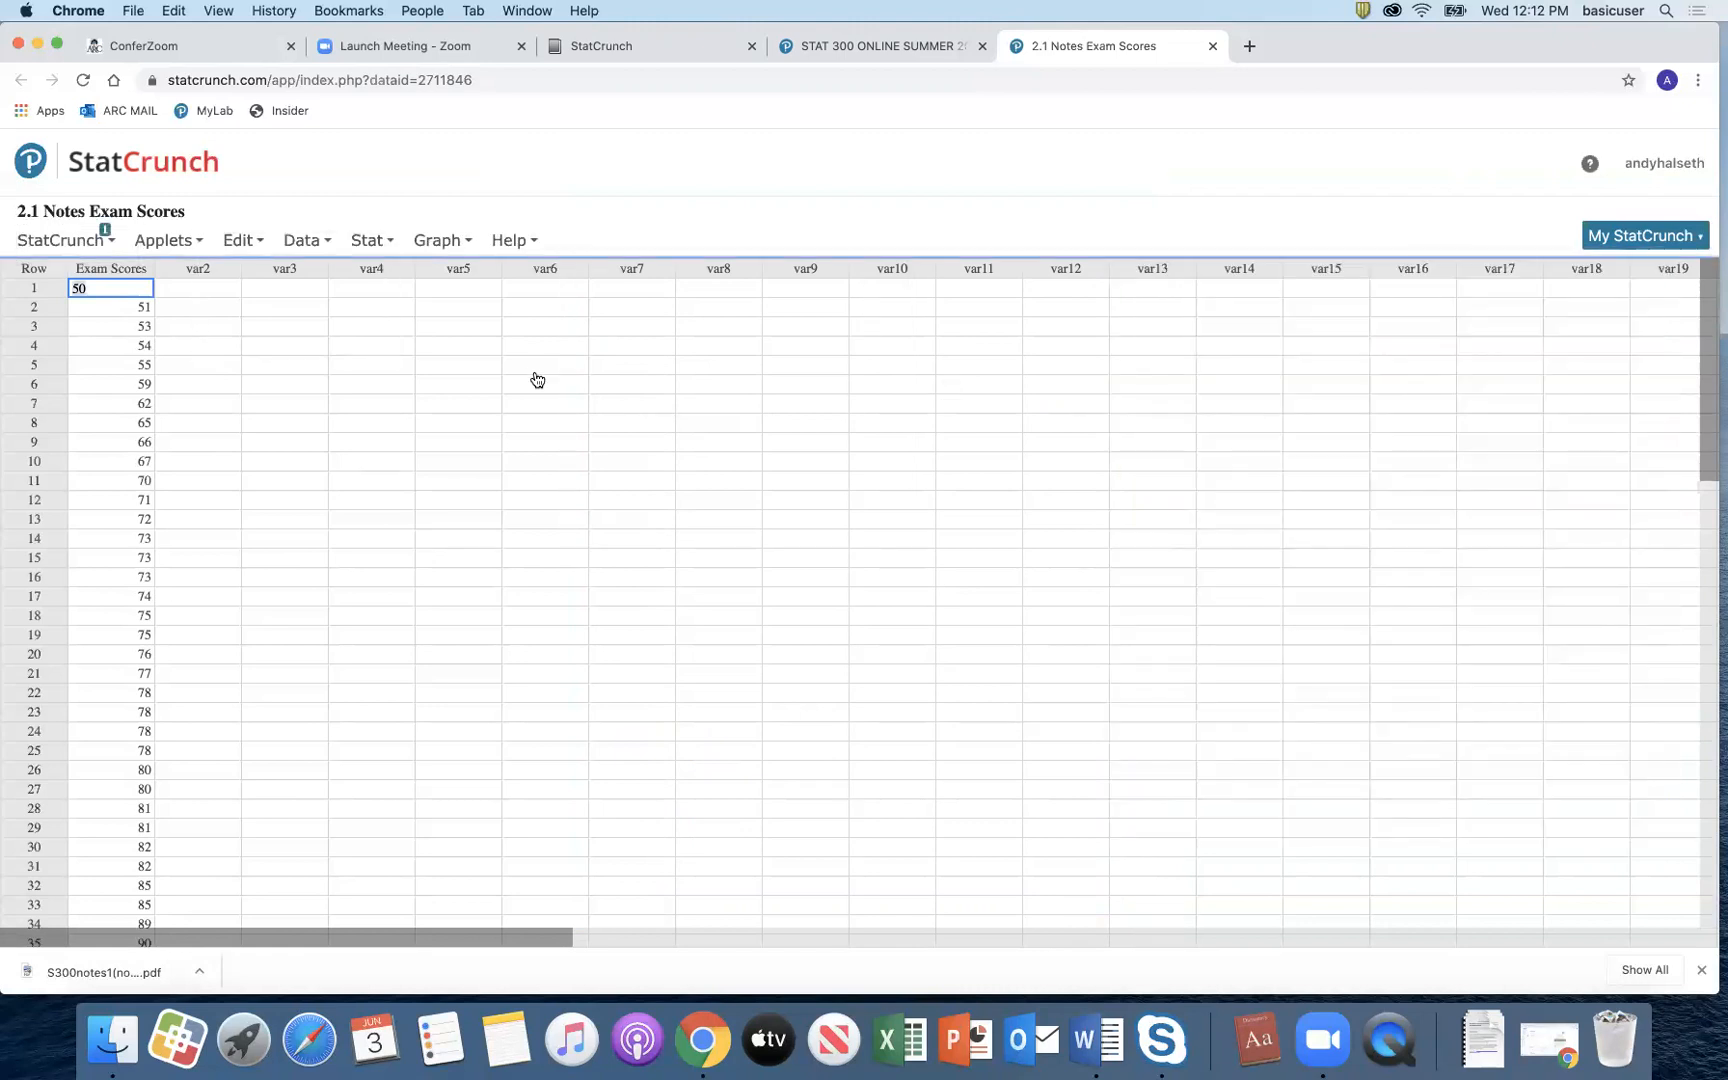
Step: Draw an Exam Scores histogram with bins starting at 50 and width 10
left_click(436, 240)
left_click(385, 241)
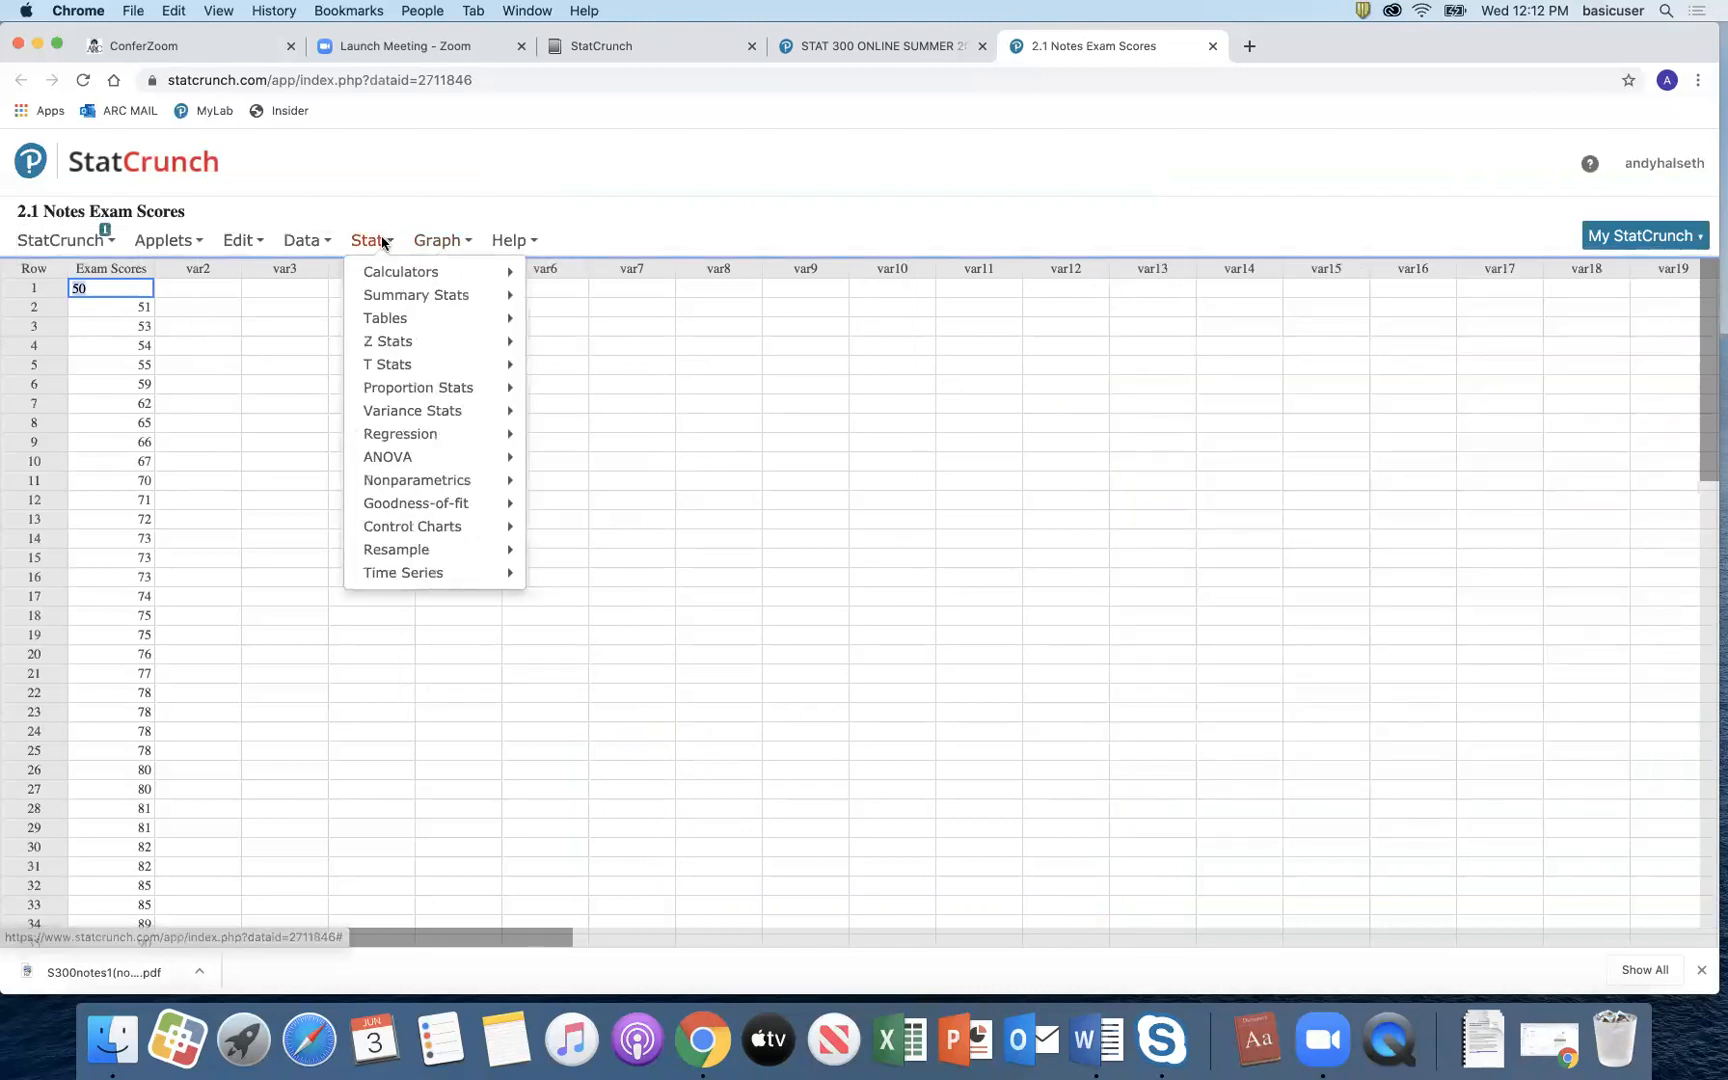
left_click(449, 242)
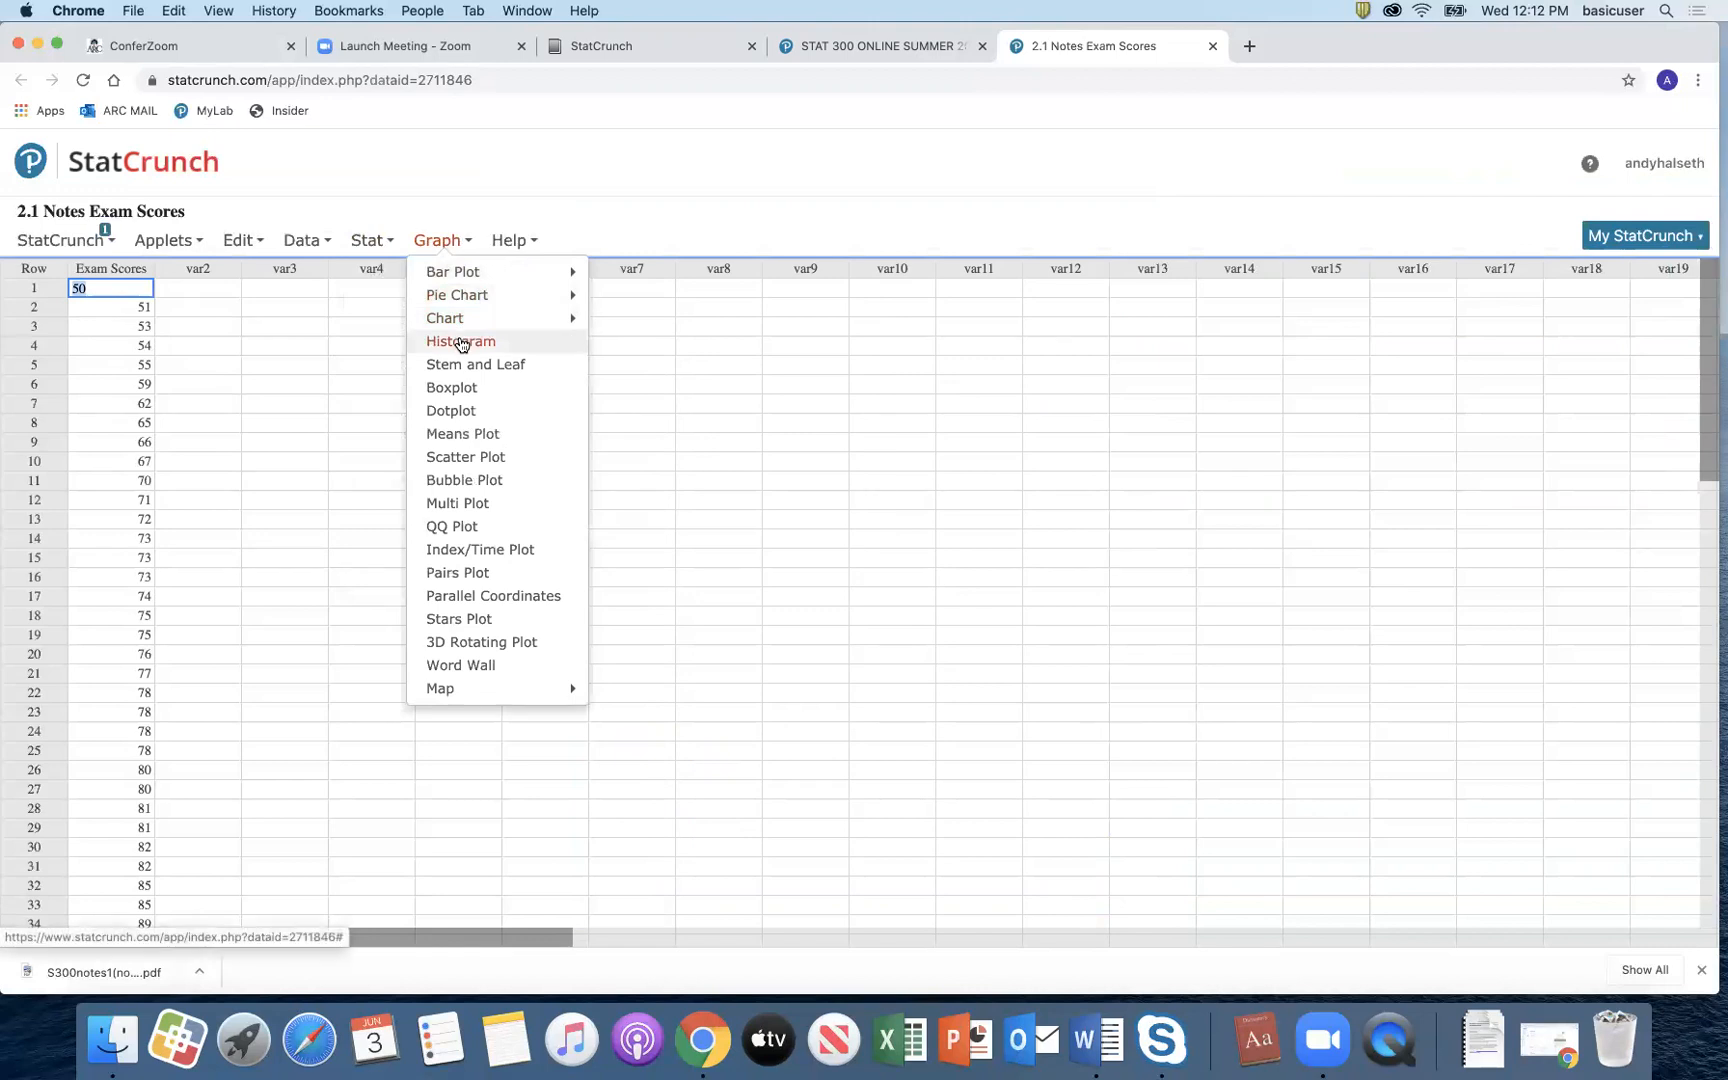
left_click(461, 343)
left_click(695, 216)
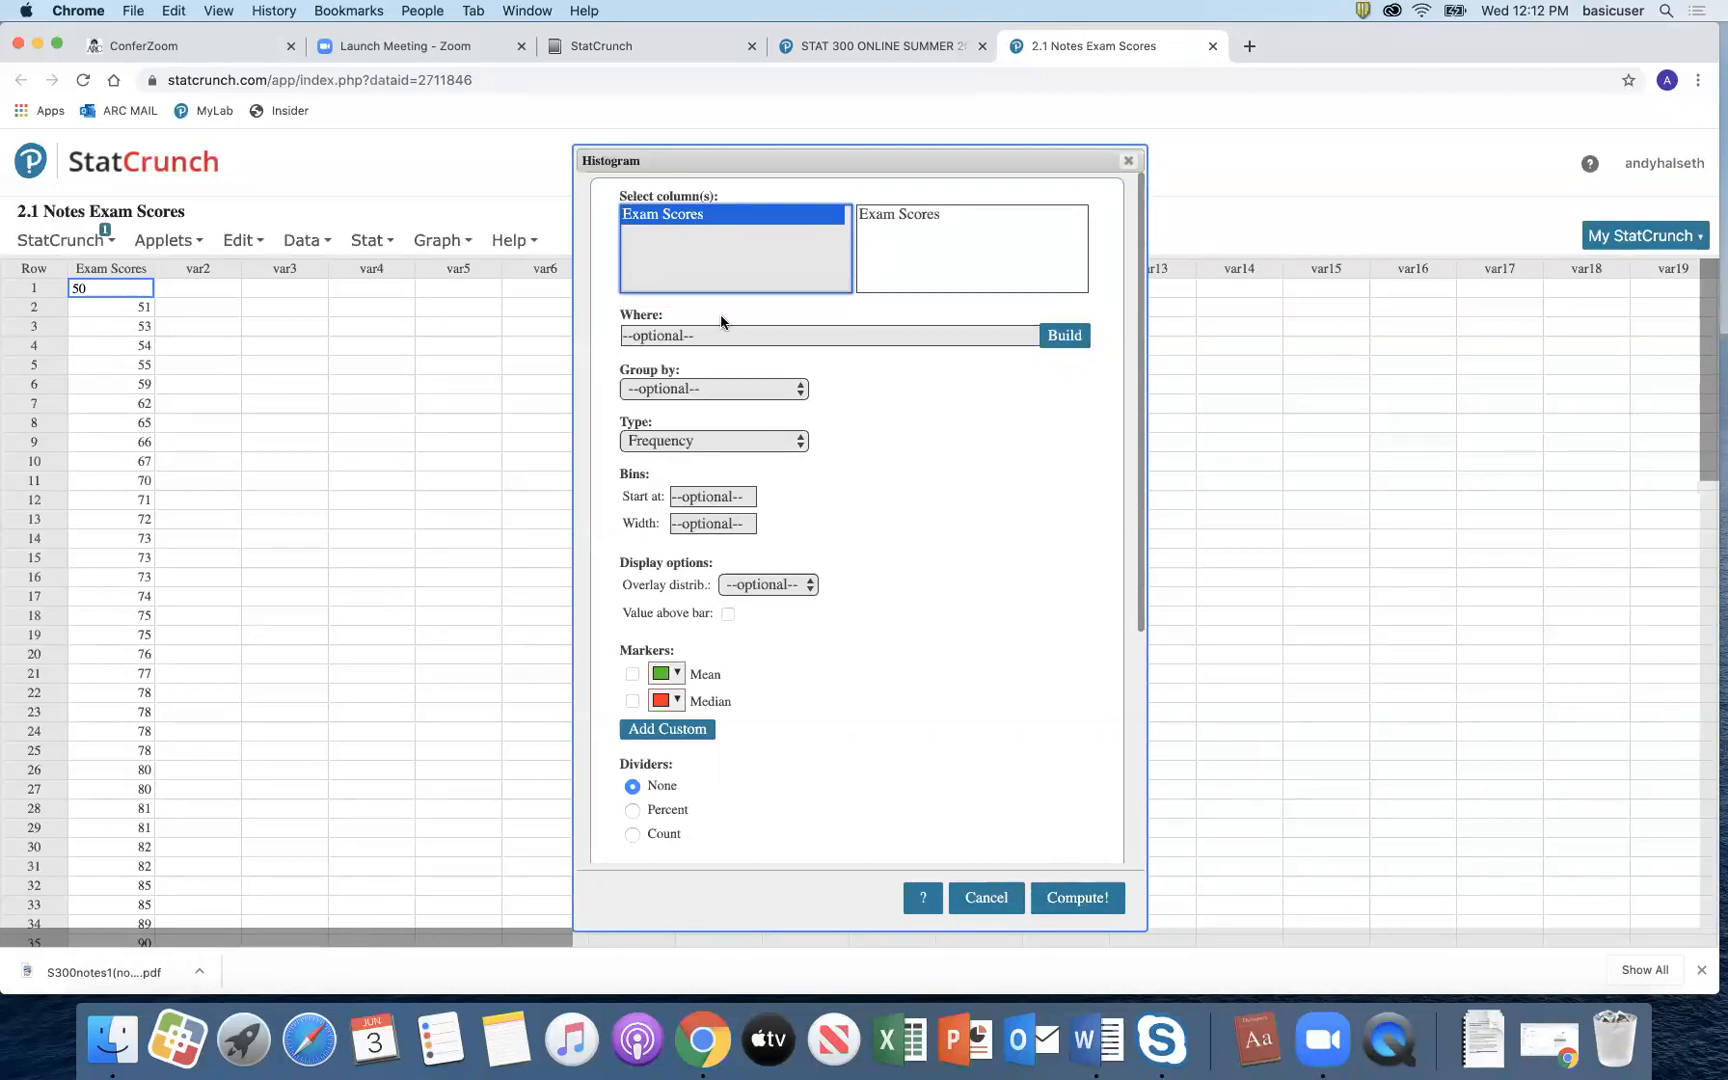
left_click(716, 496)
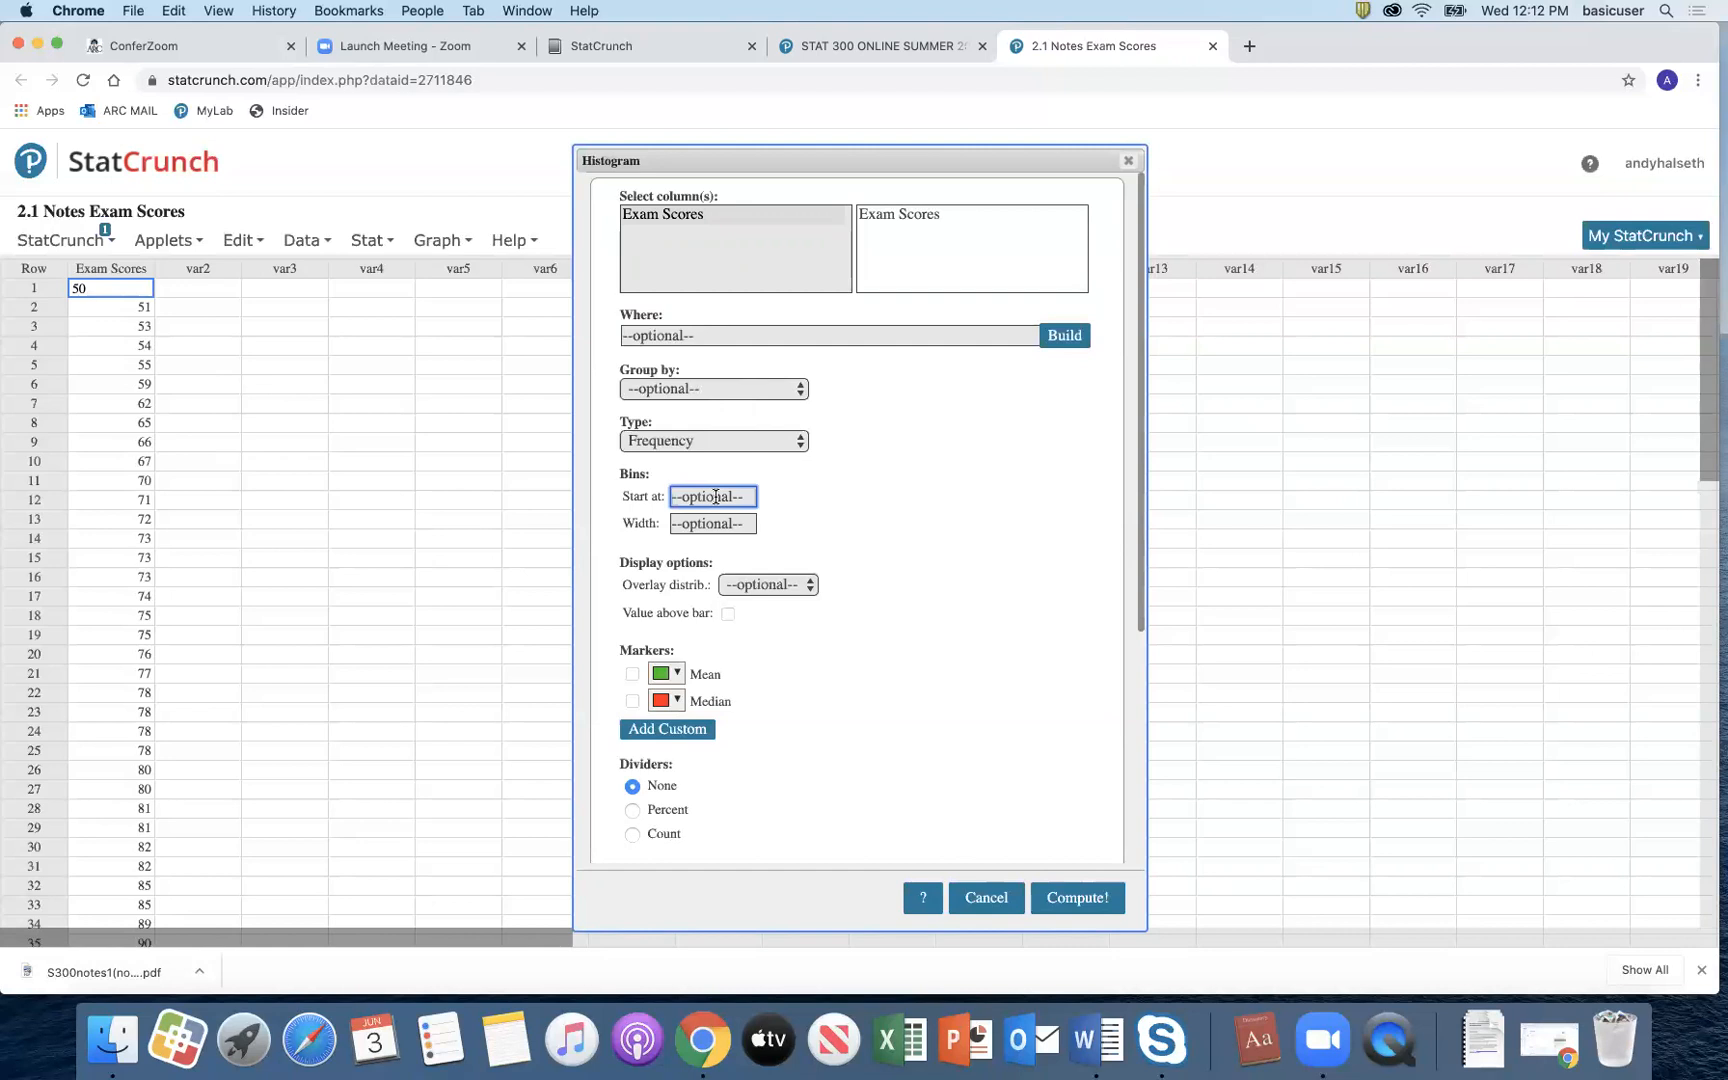
type("50")
left_click(702, 523)
type("10")
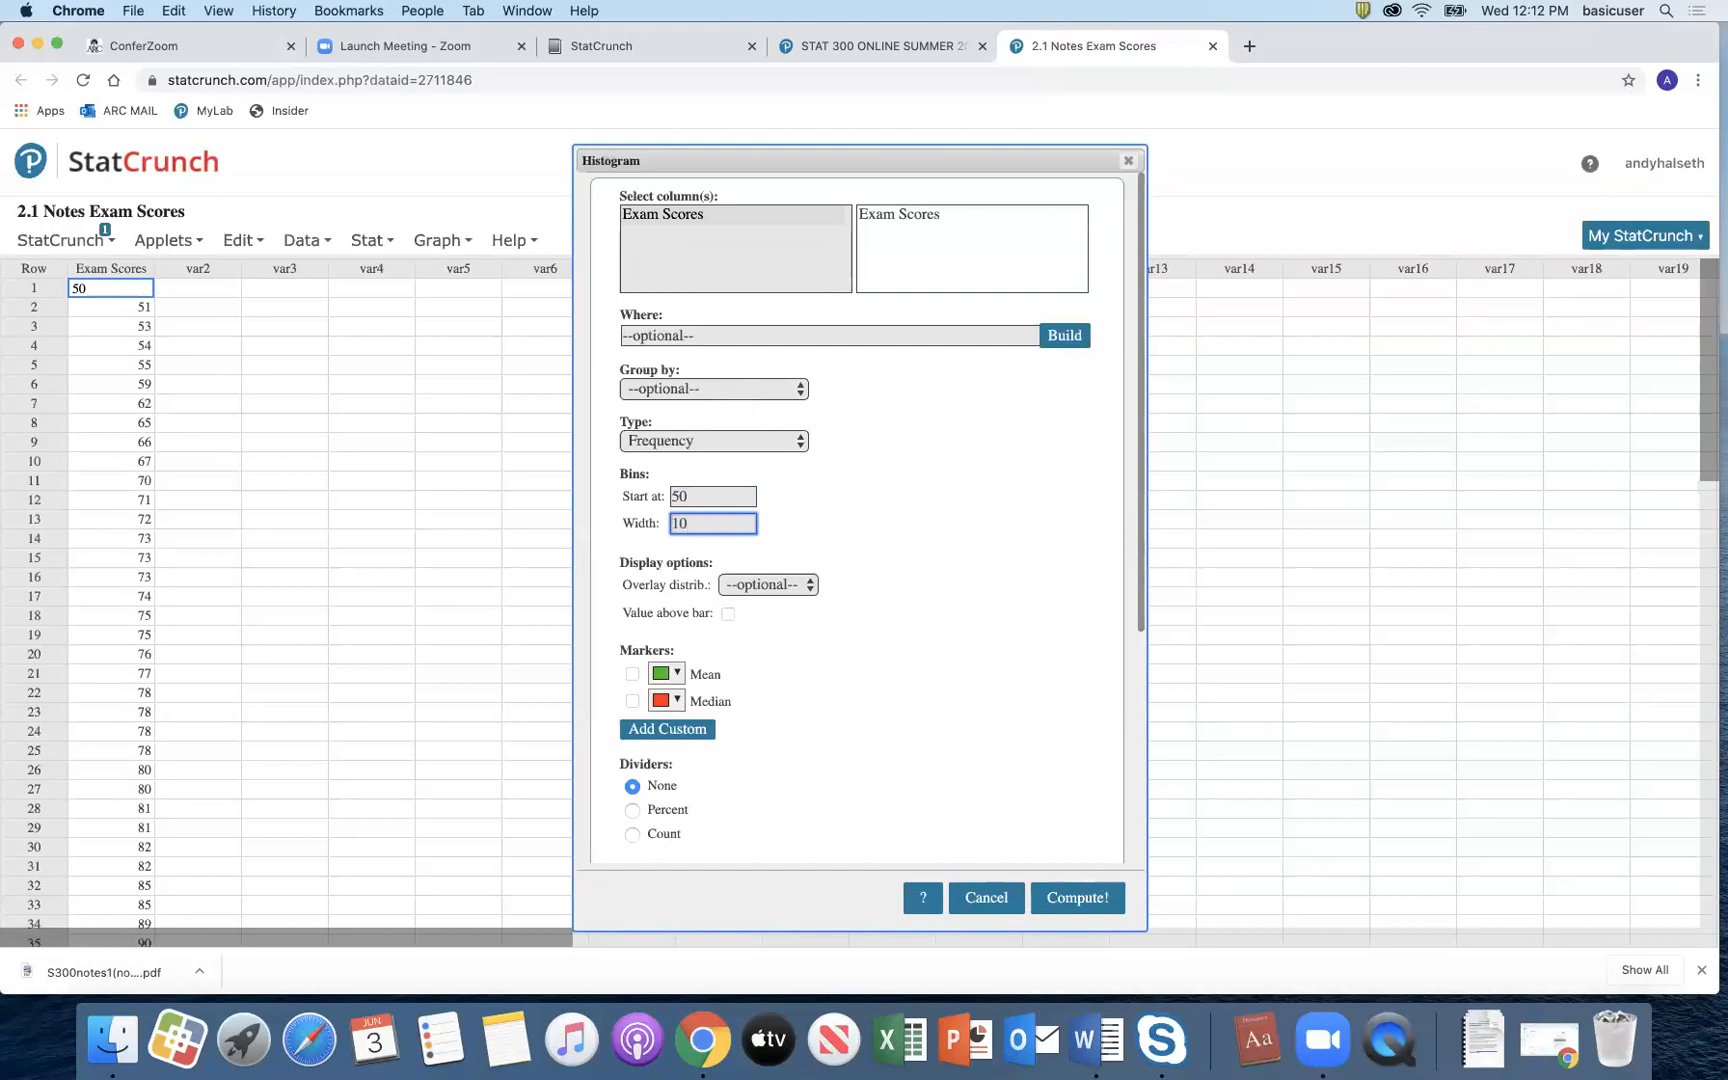
left_click(1057, 897)
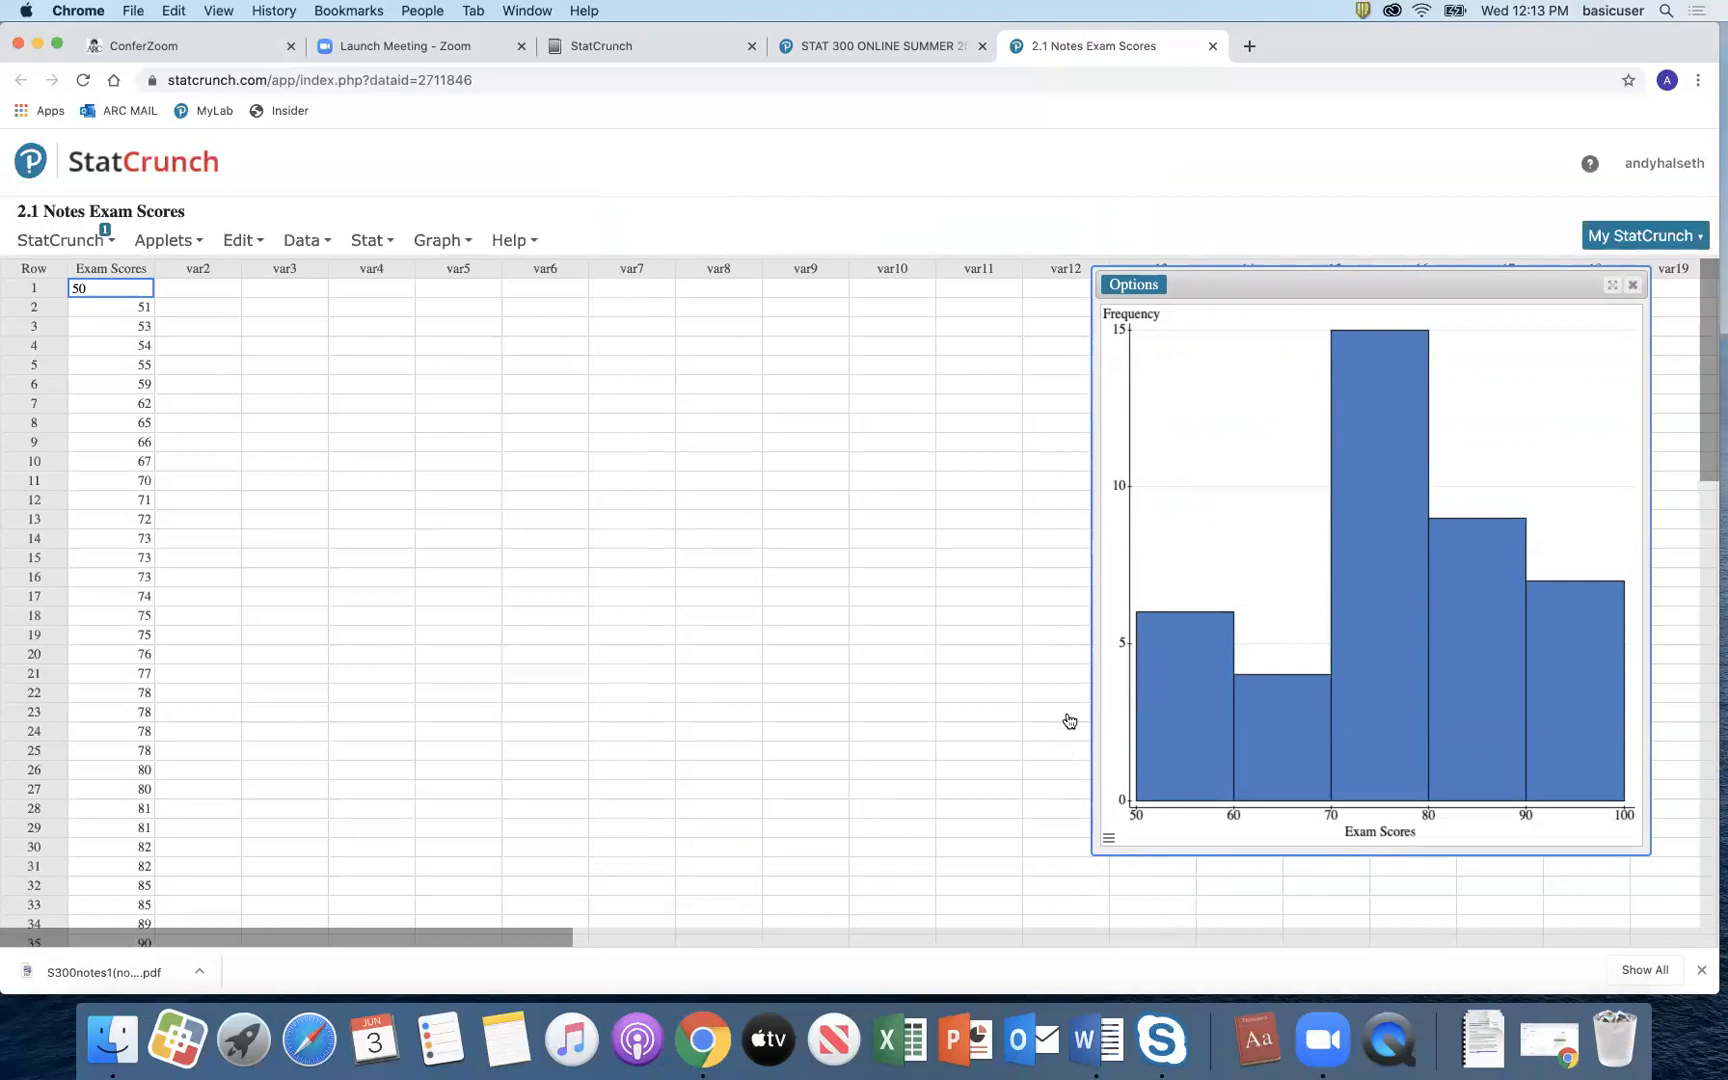
Step: Redraw the histogram with mean and median lines marked
left_click(1137, 290)
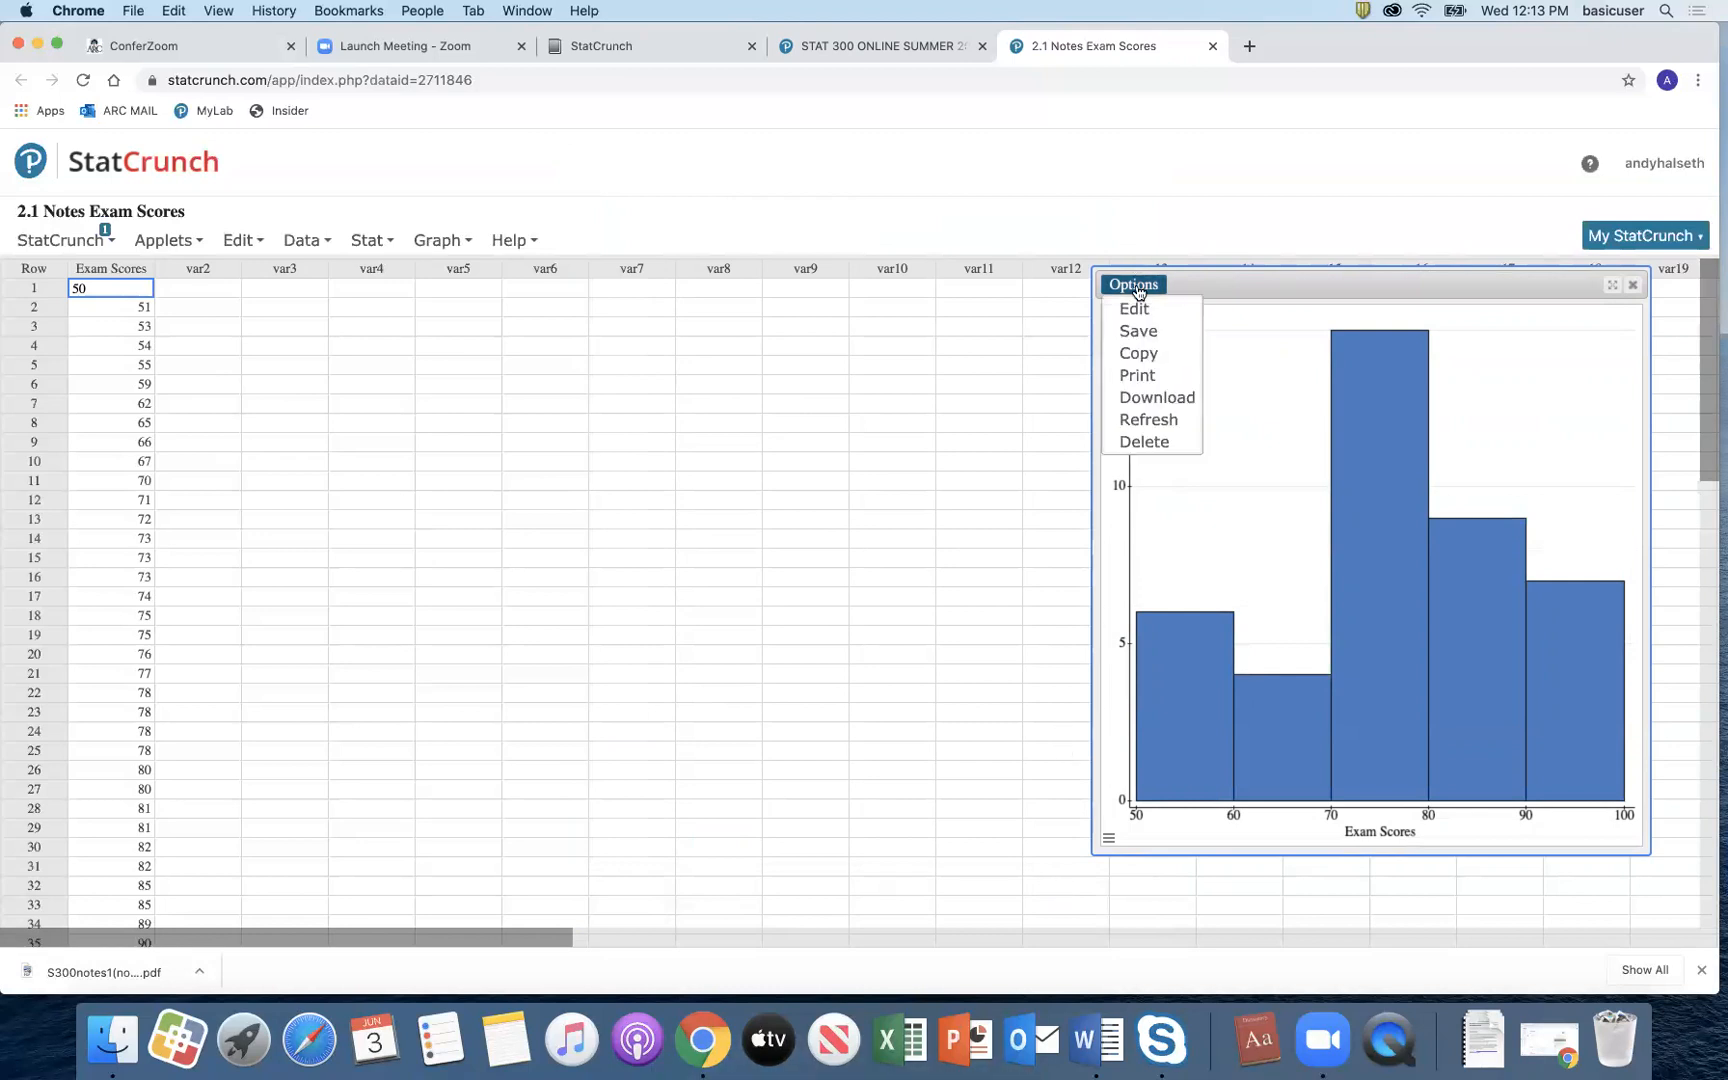
left_click(1137, 310)
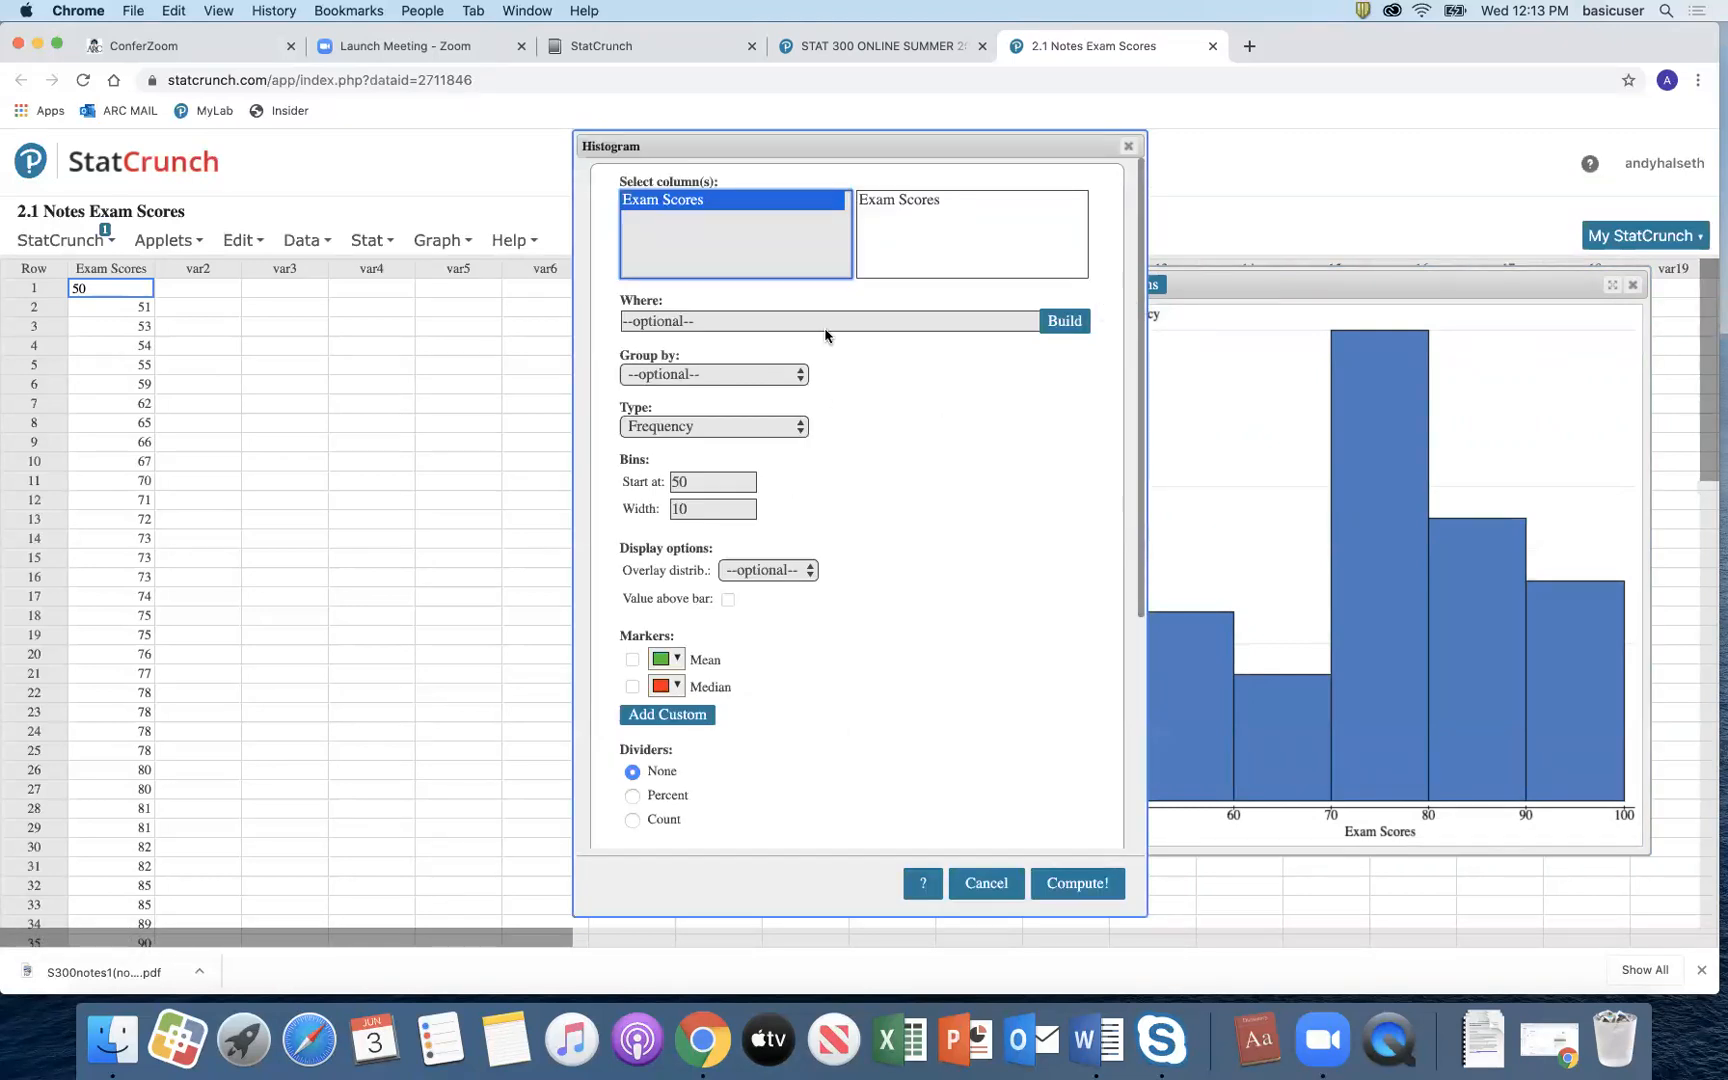
left_click(632, 661)
left_click(632, 687)
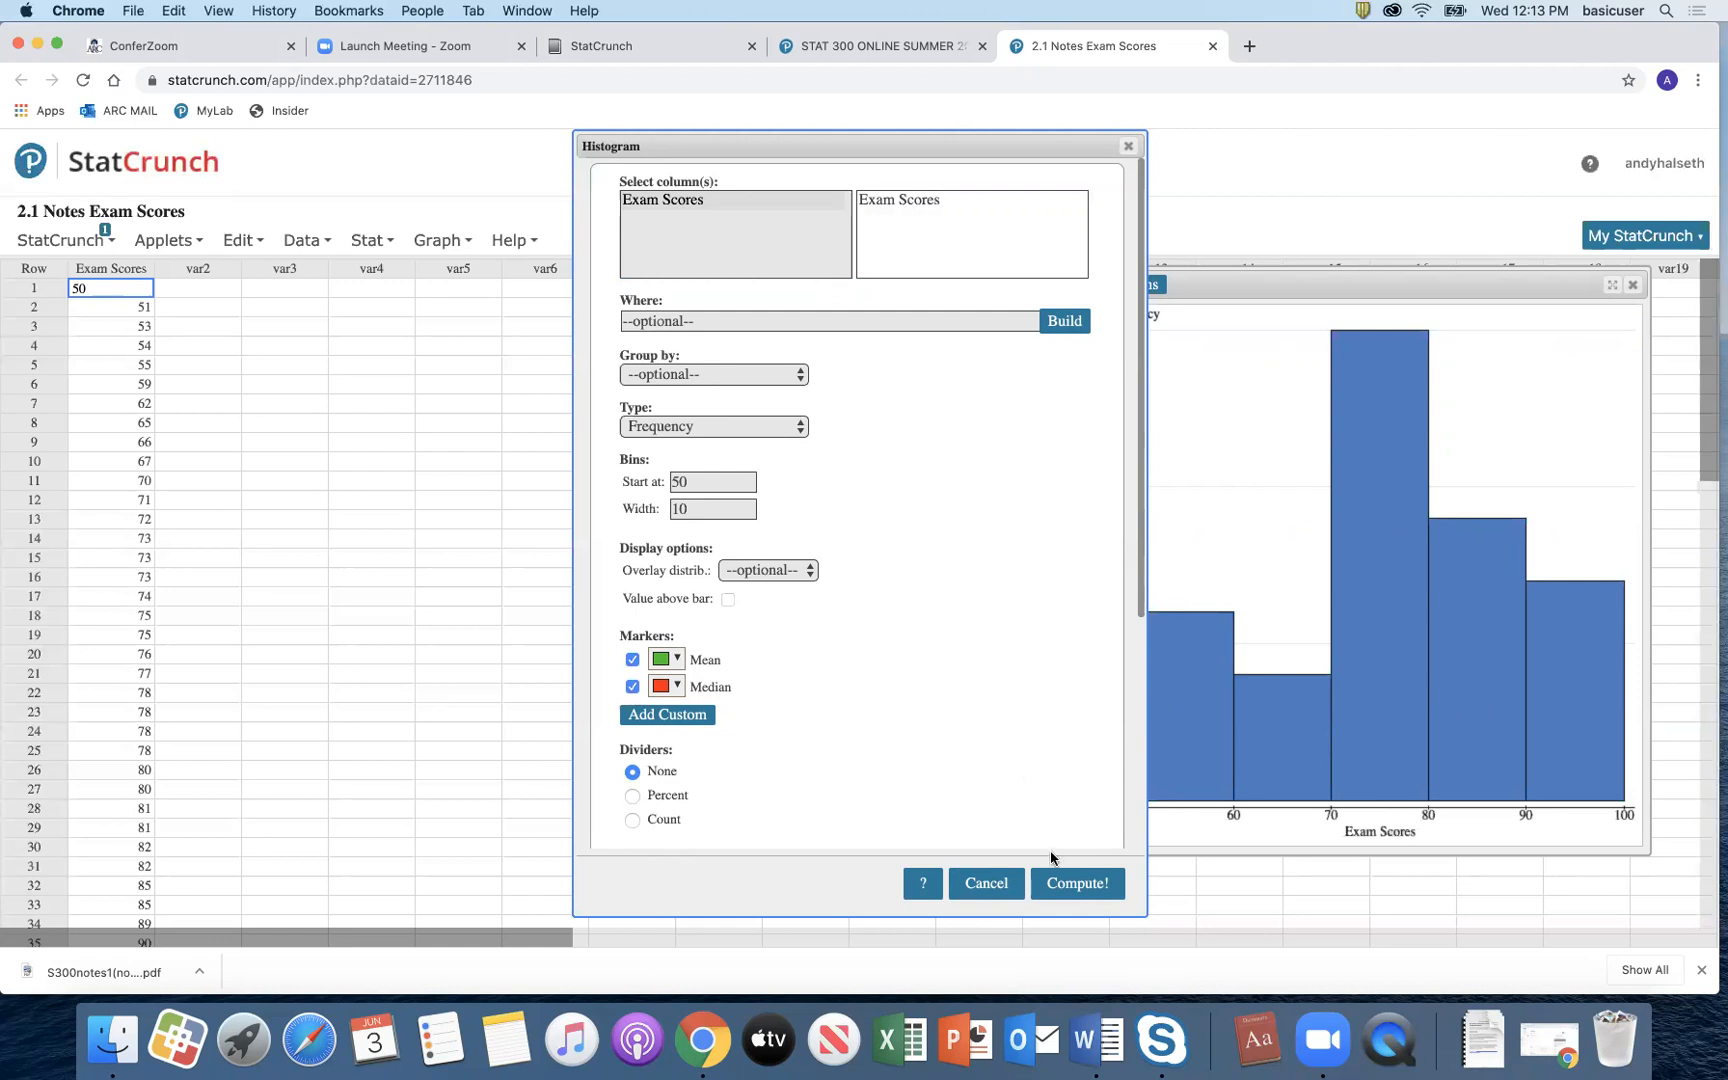
left_click(1066, 883)
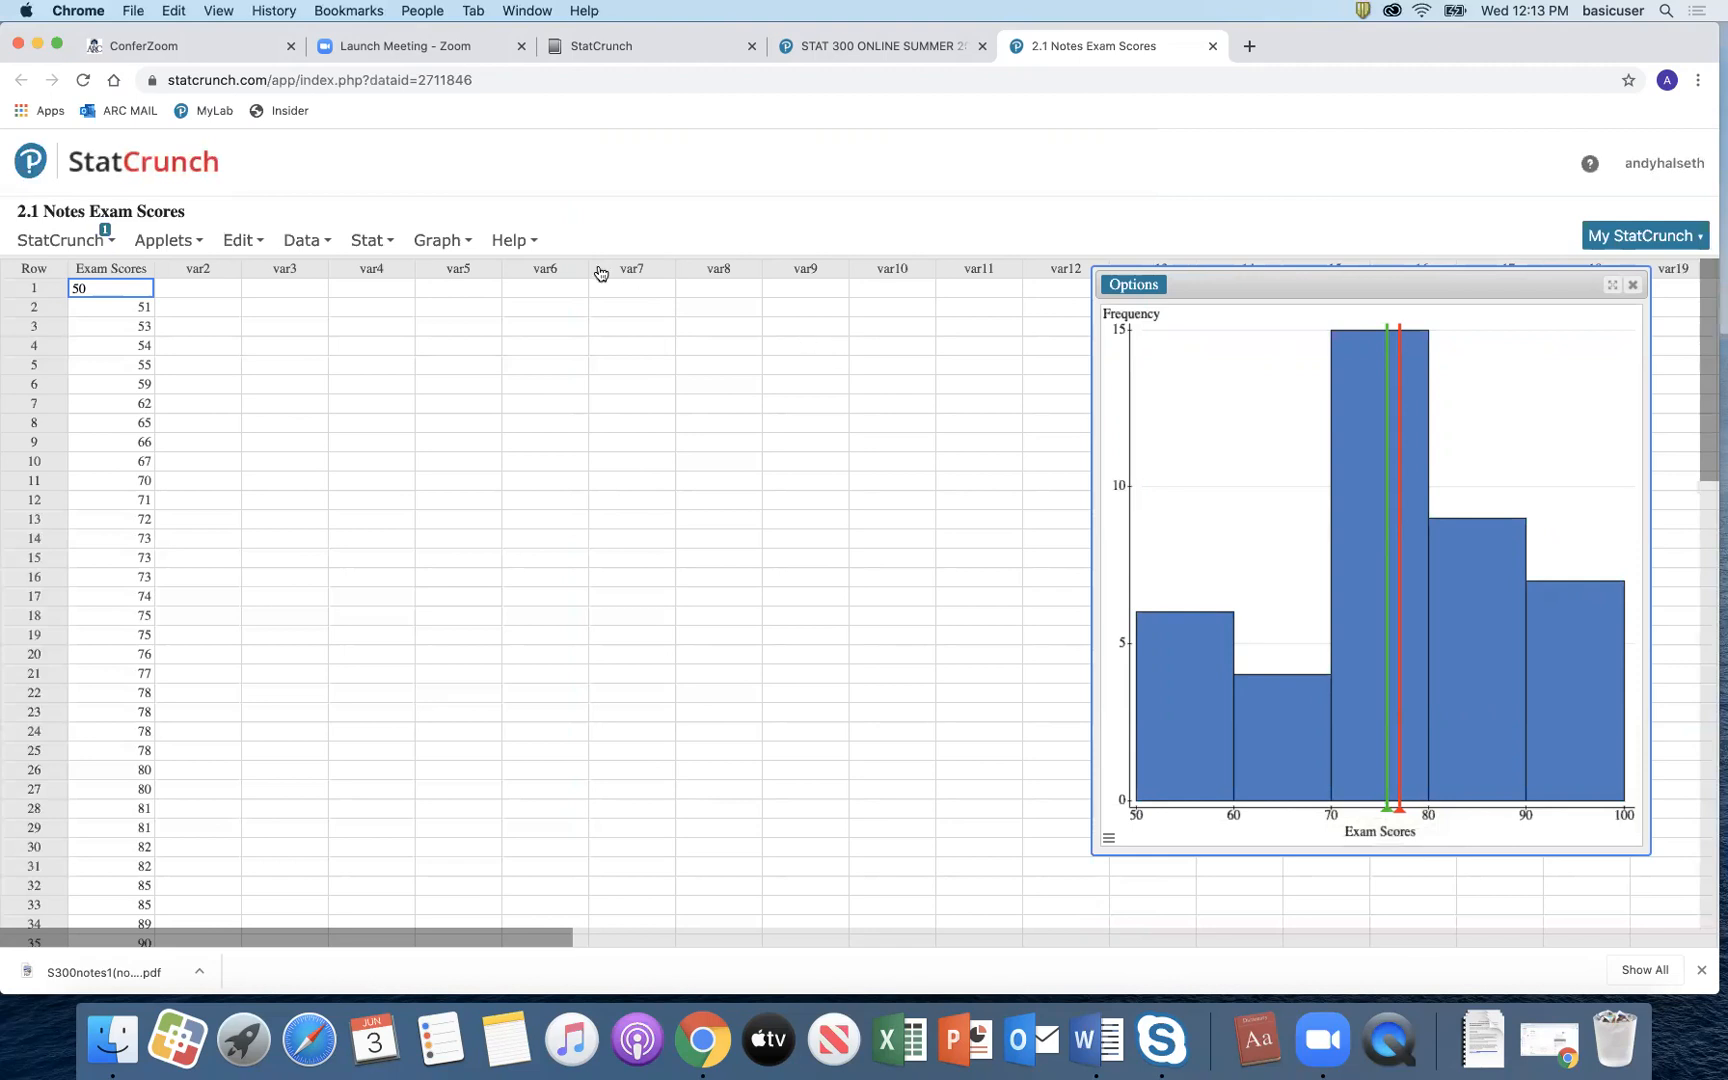
Step: Make a pie chart of Exam Scores grouped into binned slices, with 70 to 80 largest
left_click(447, 242)
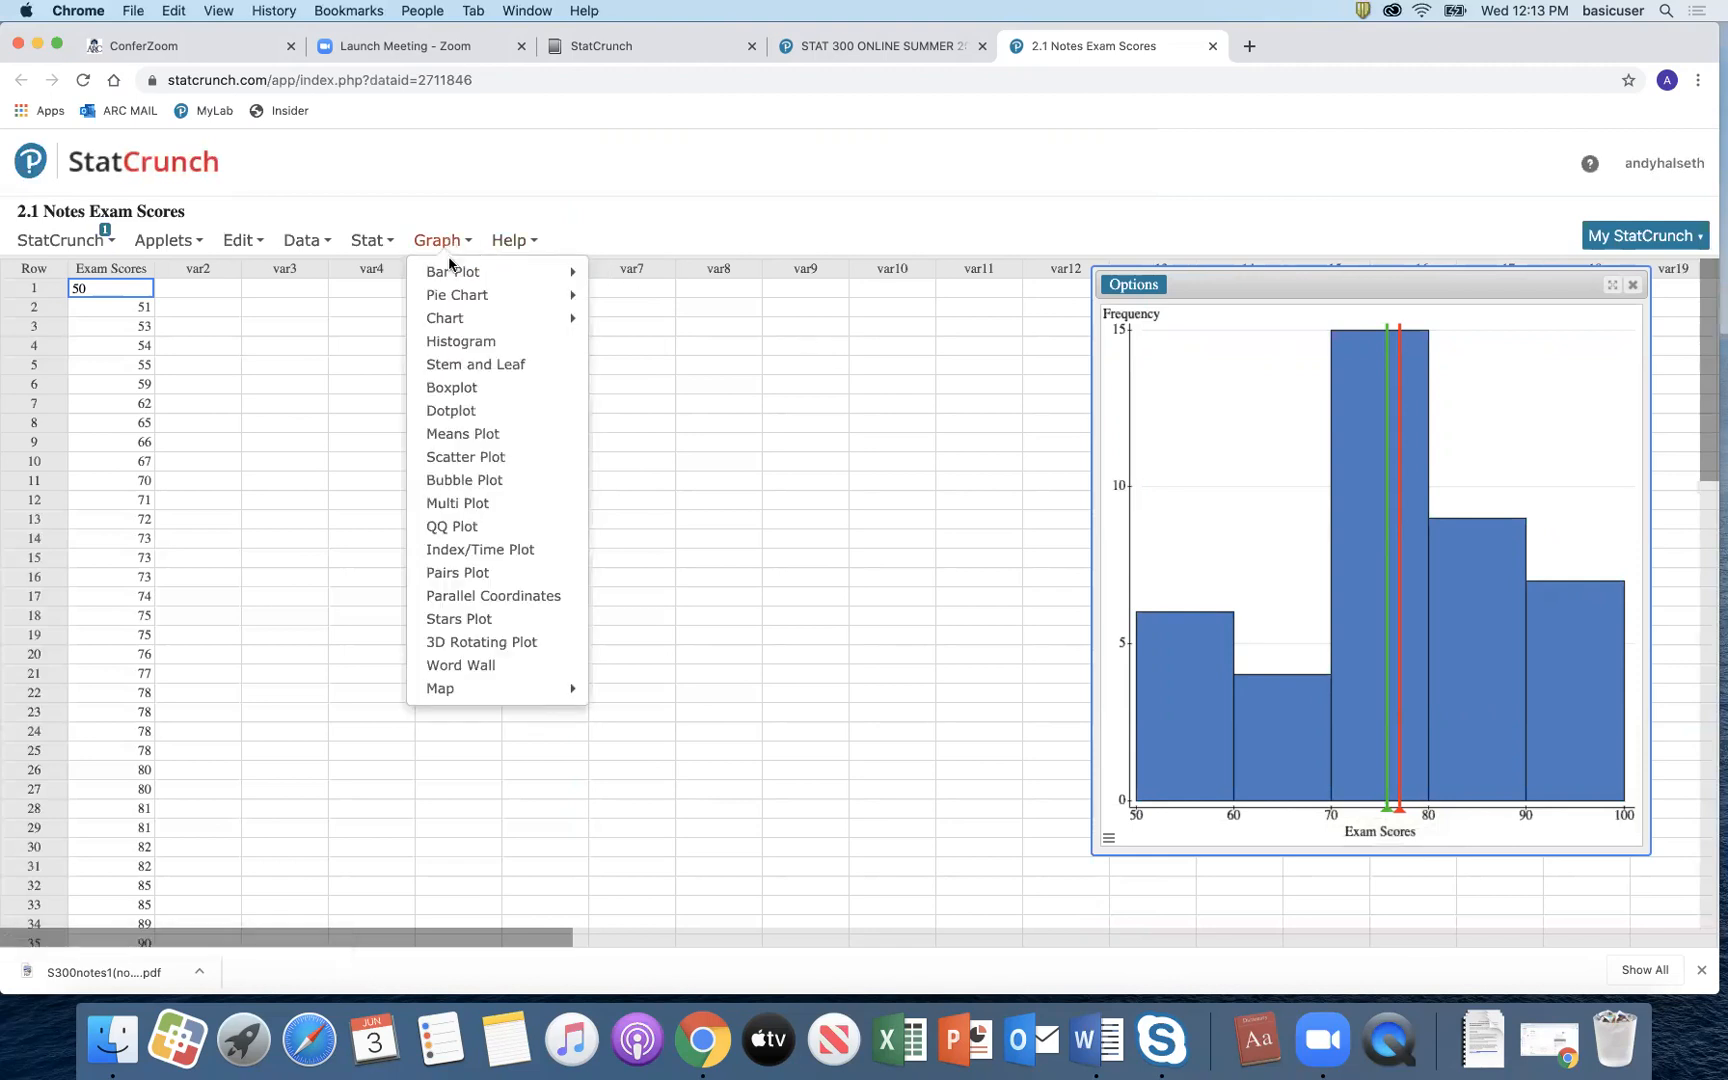
mouse_move(455, 297)
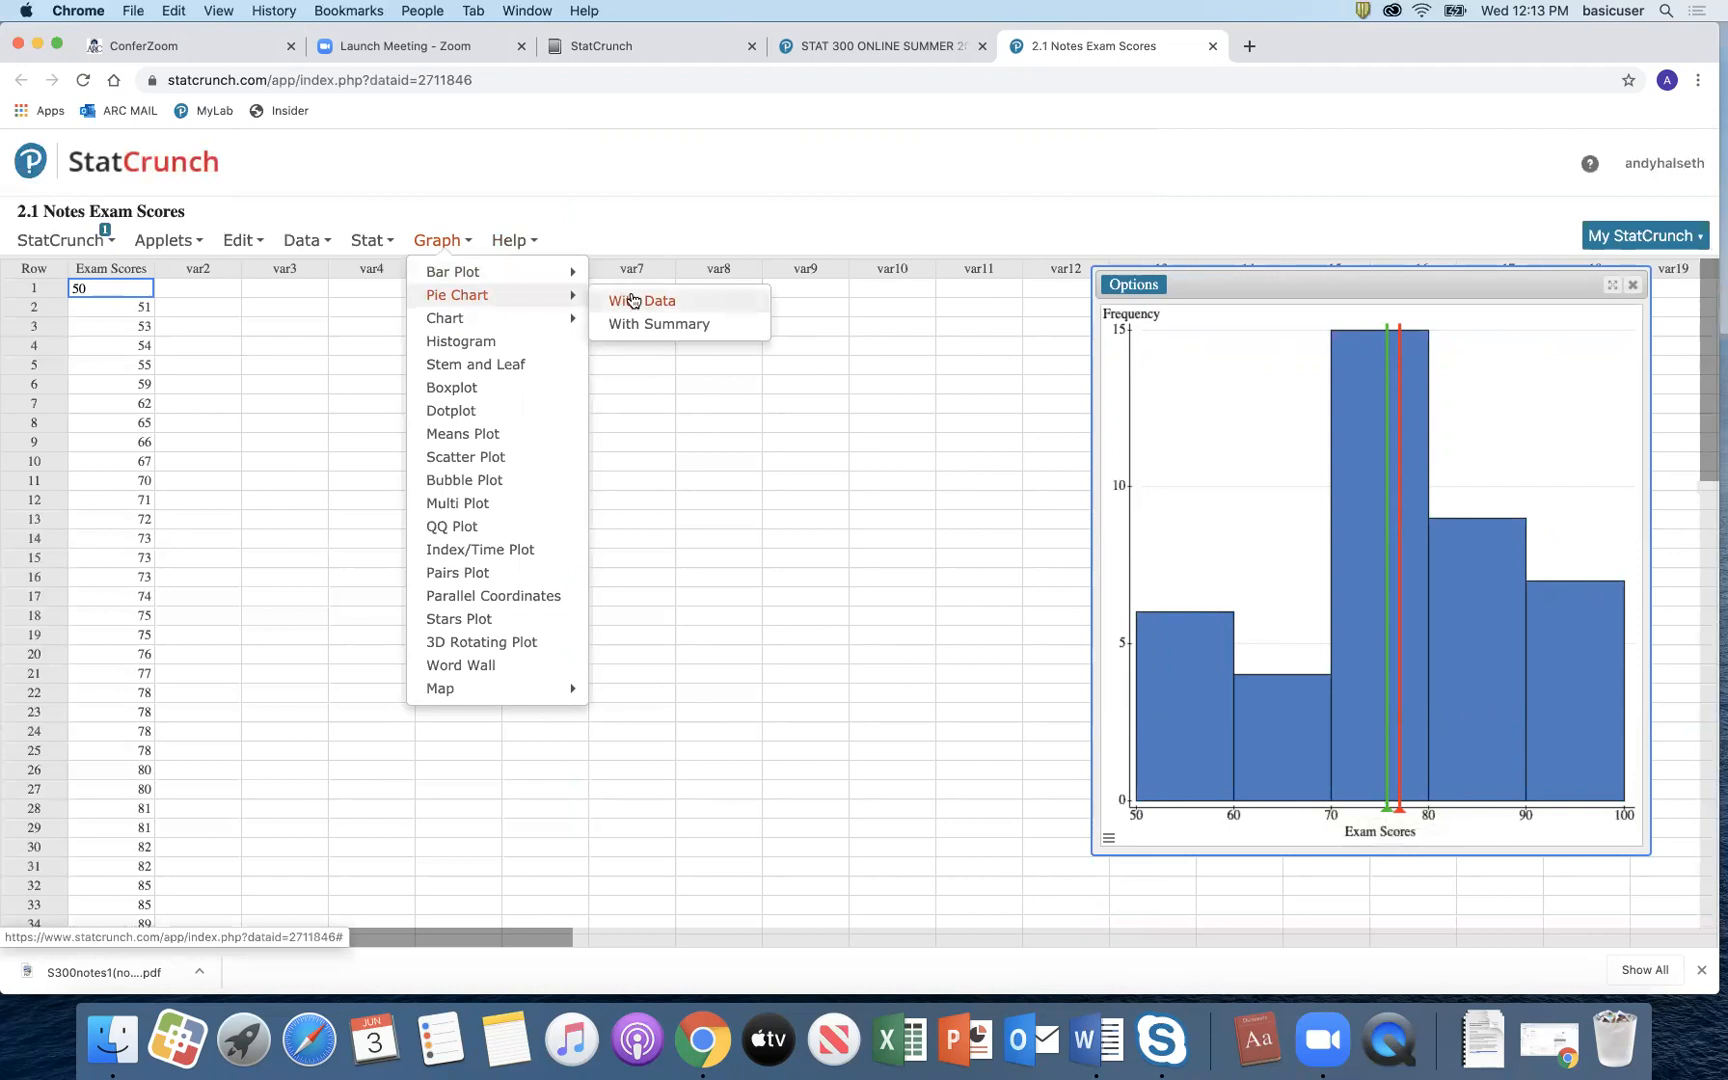
left_click(638, 301)
left_click(690, 214)
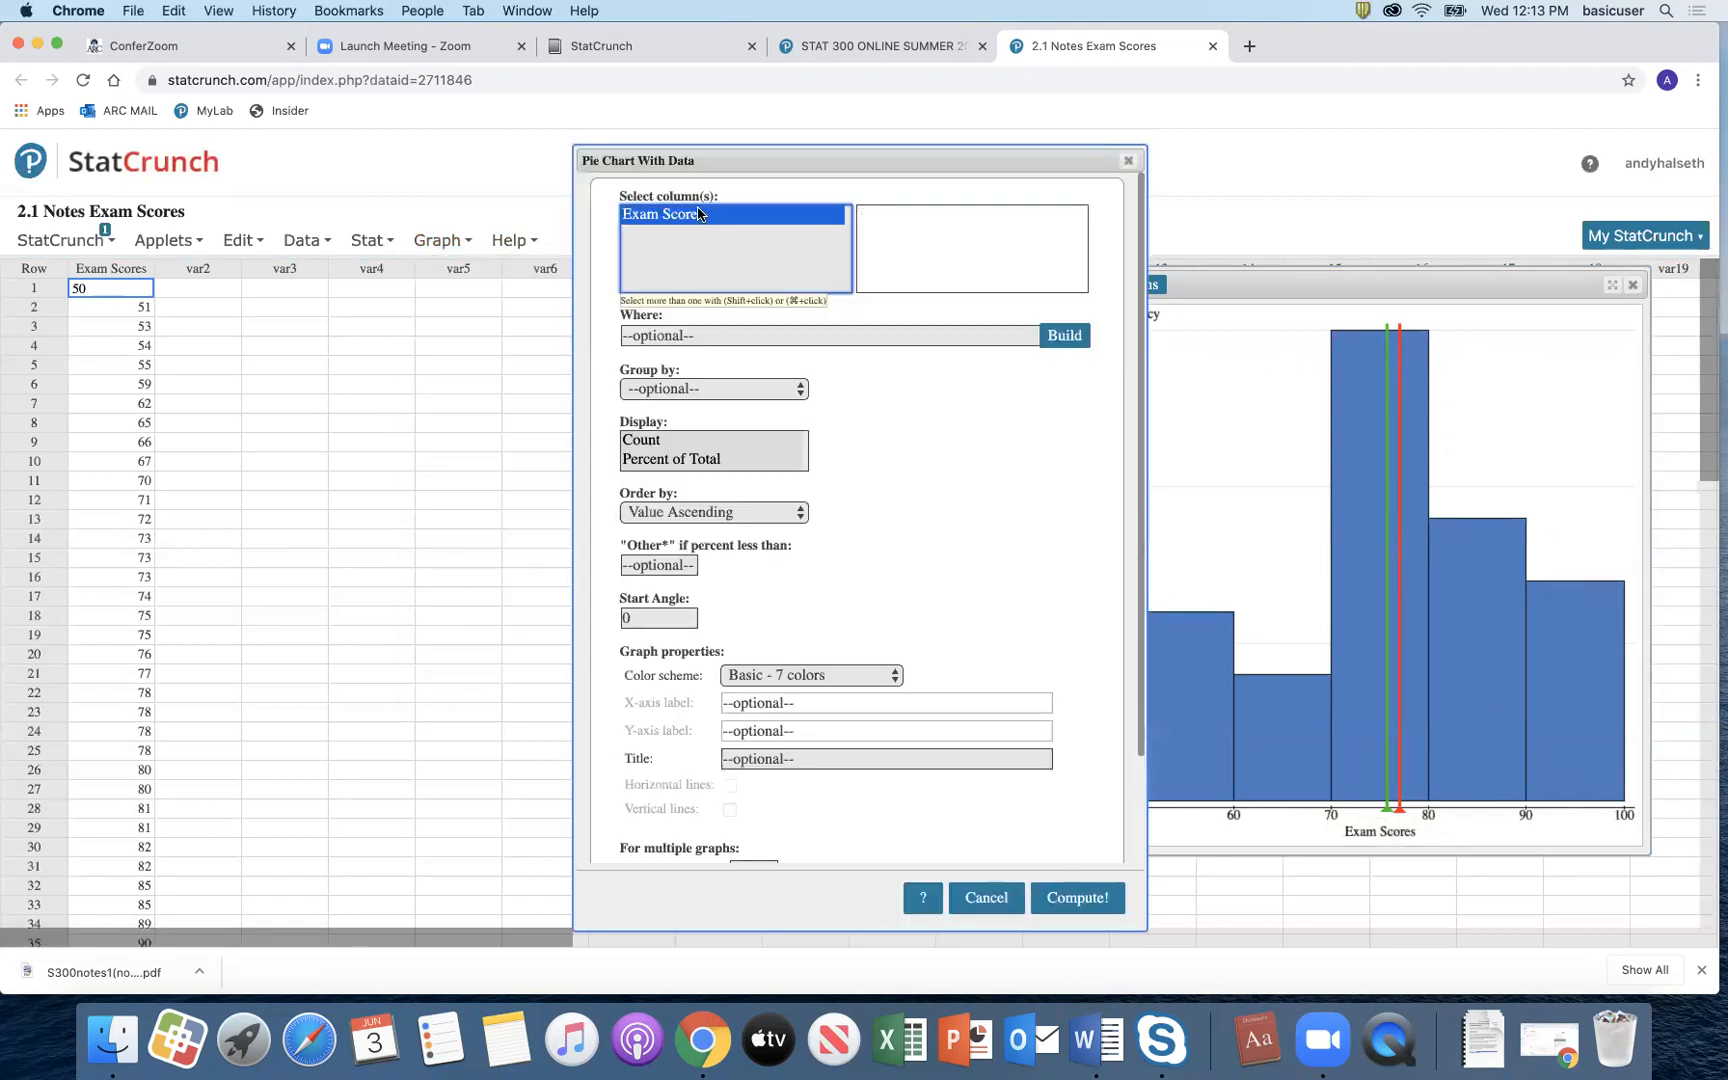
left_click(1062, 896)
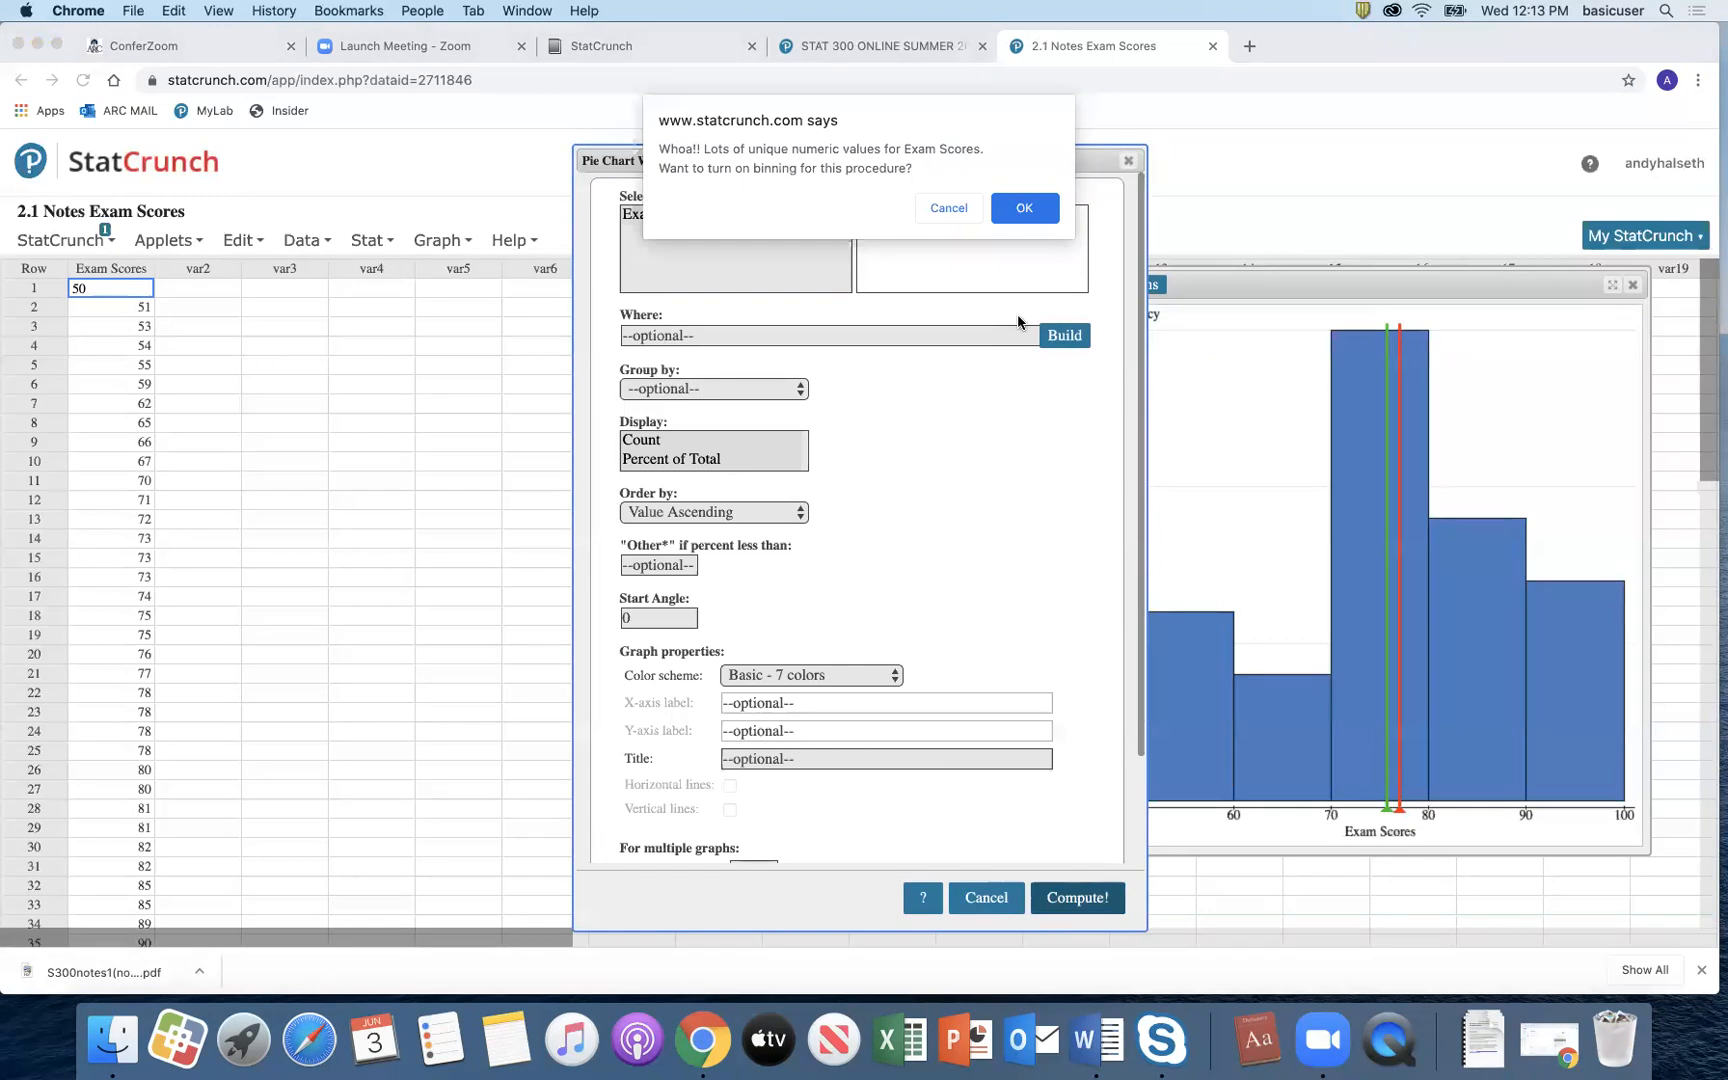
left_click(1026, 209)
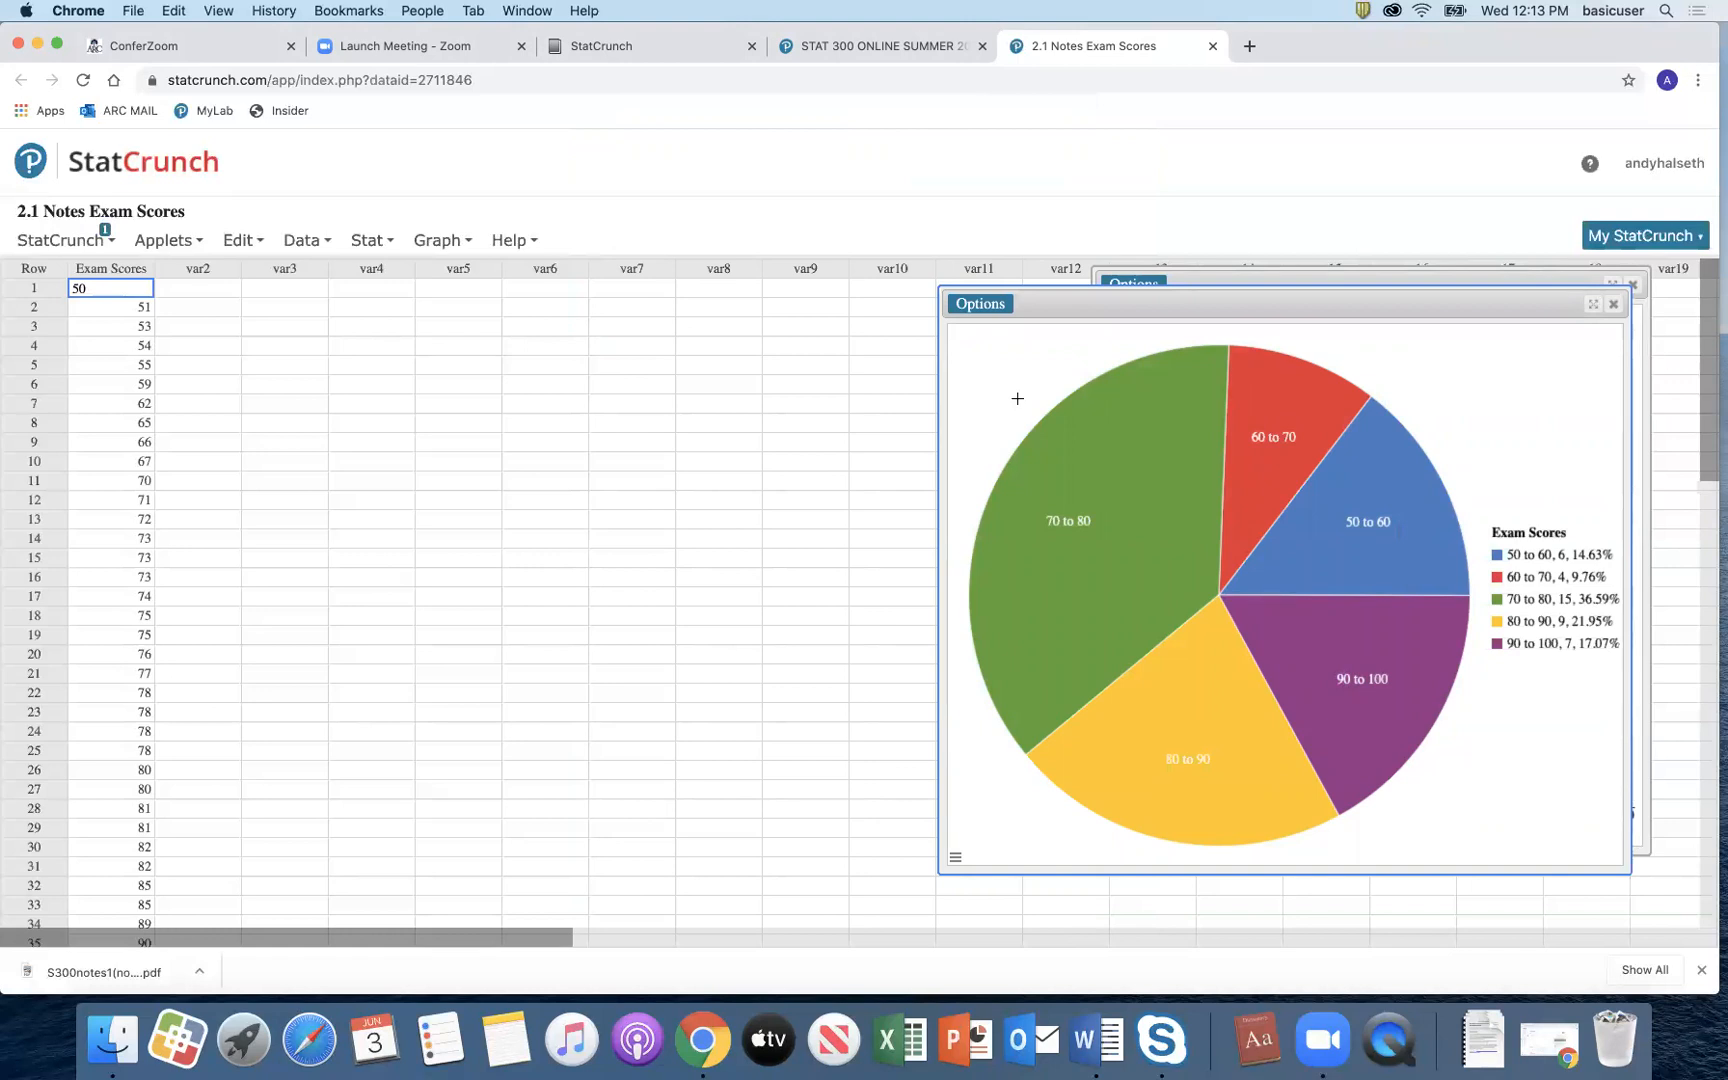
left_click(447, 244)
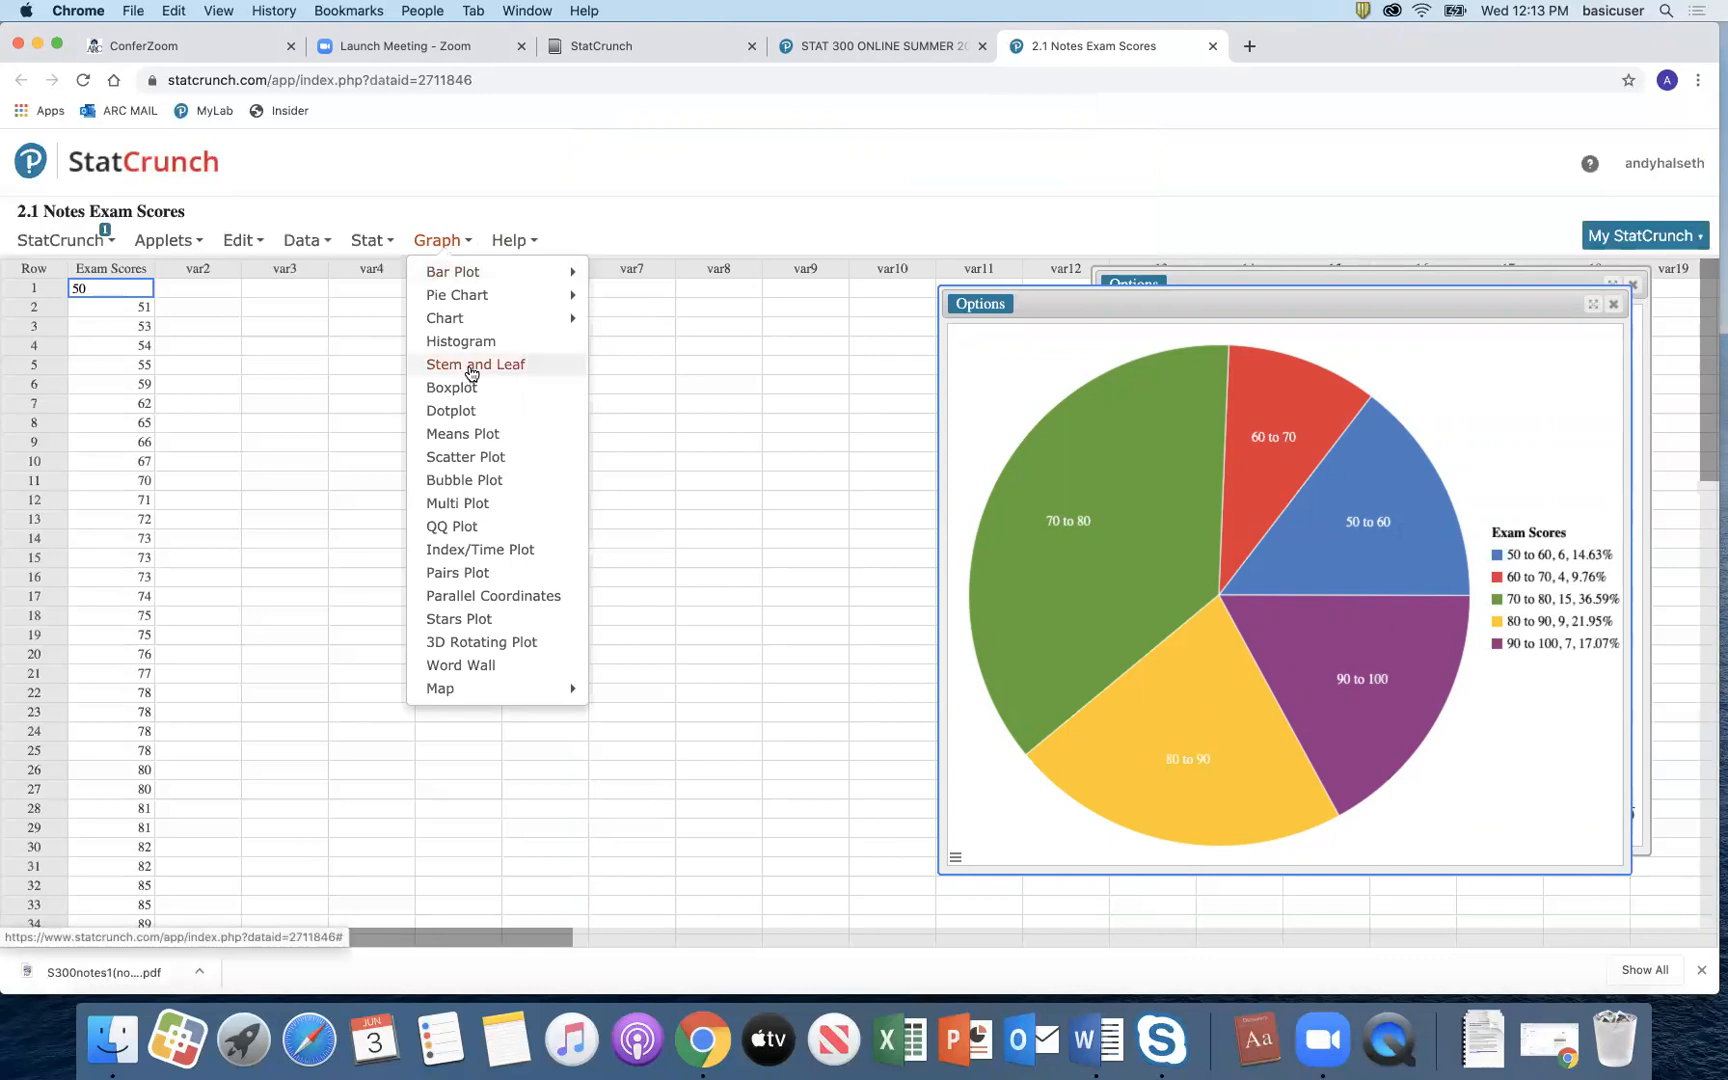
Step: Create a stem-and-leaf plot of Exam Scores, then close the Exam Scores data set
left_click(474, 366)
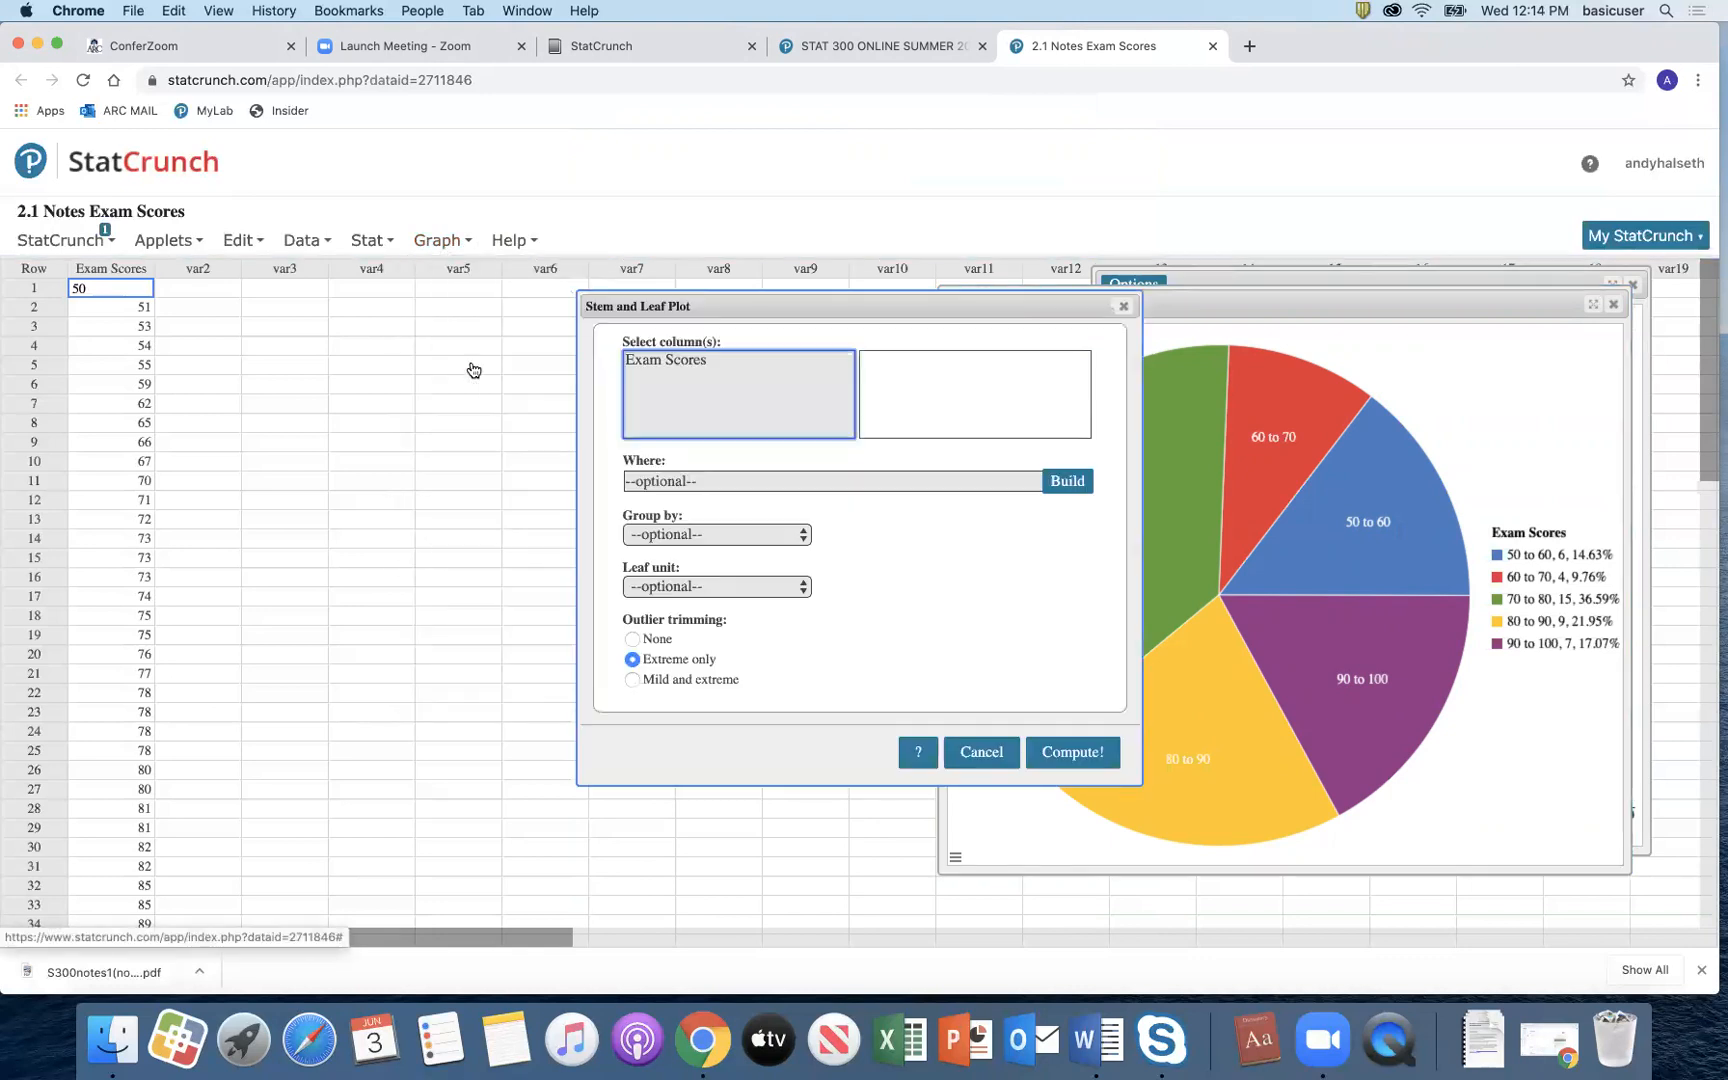
left_click(665, 360)
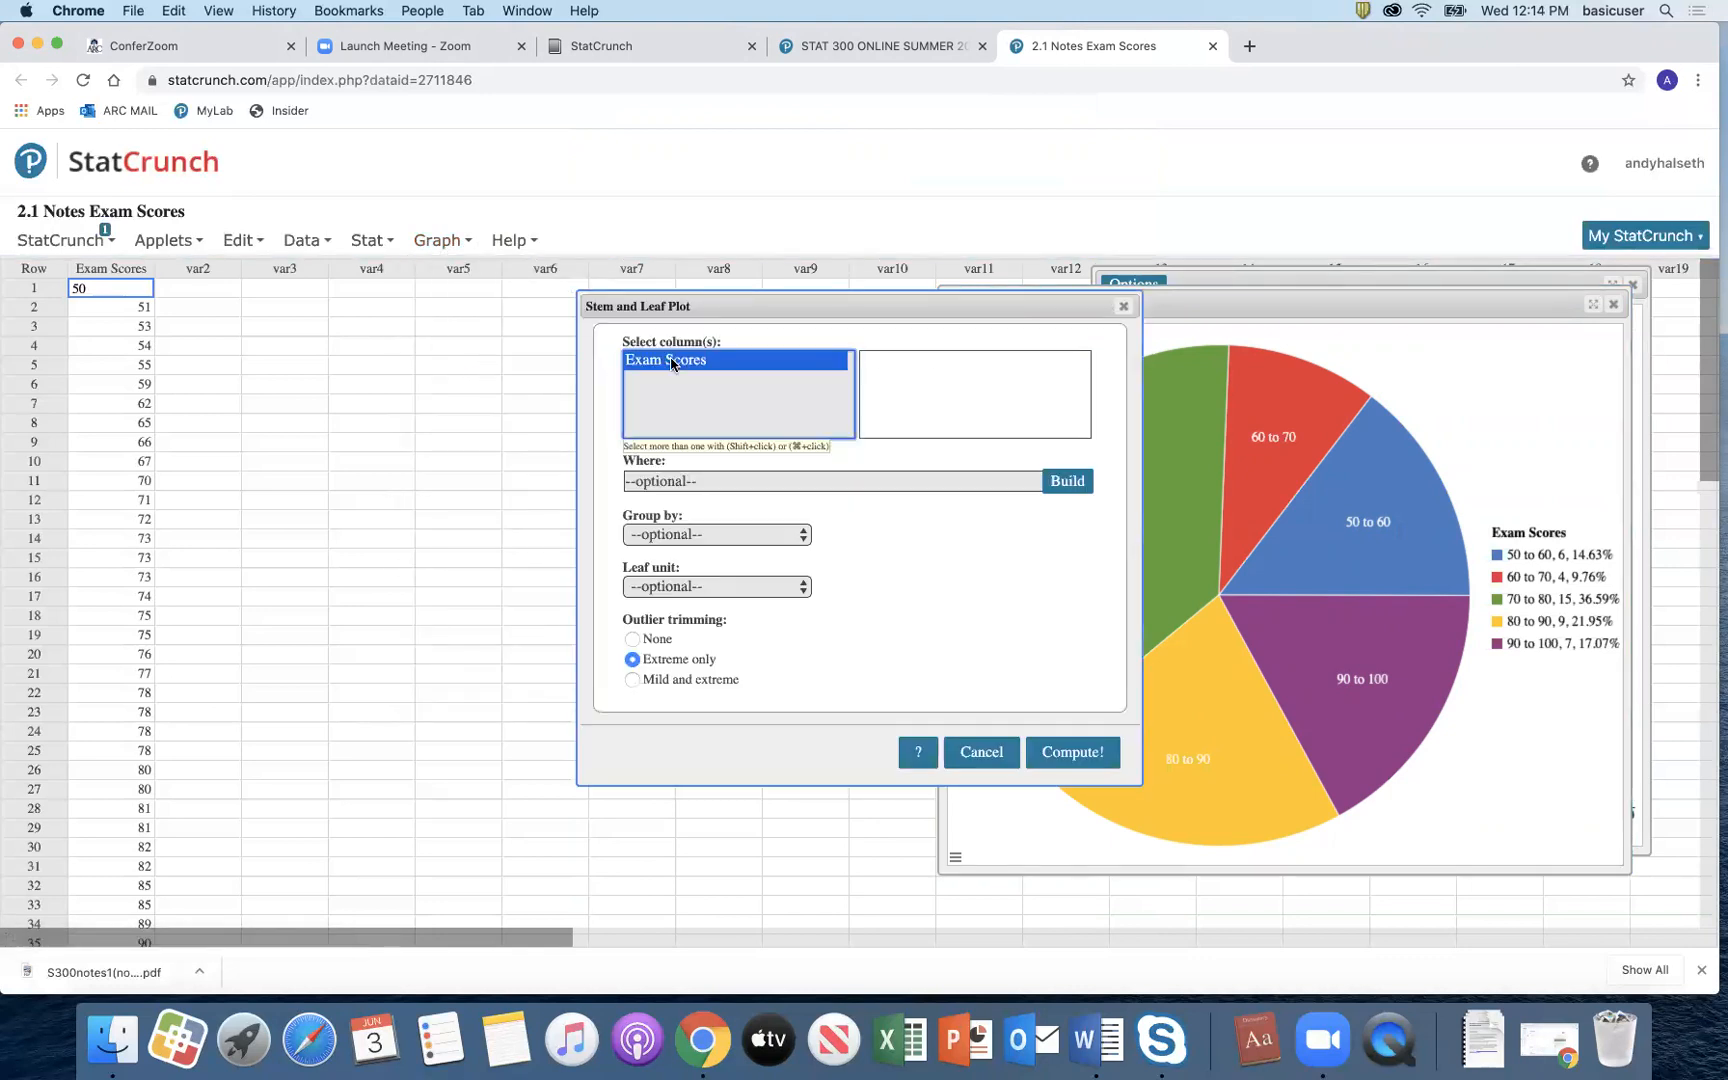
left_click(1073, 752)
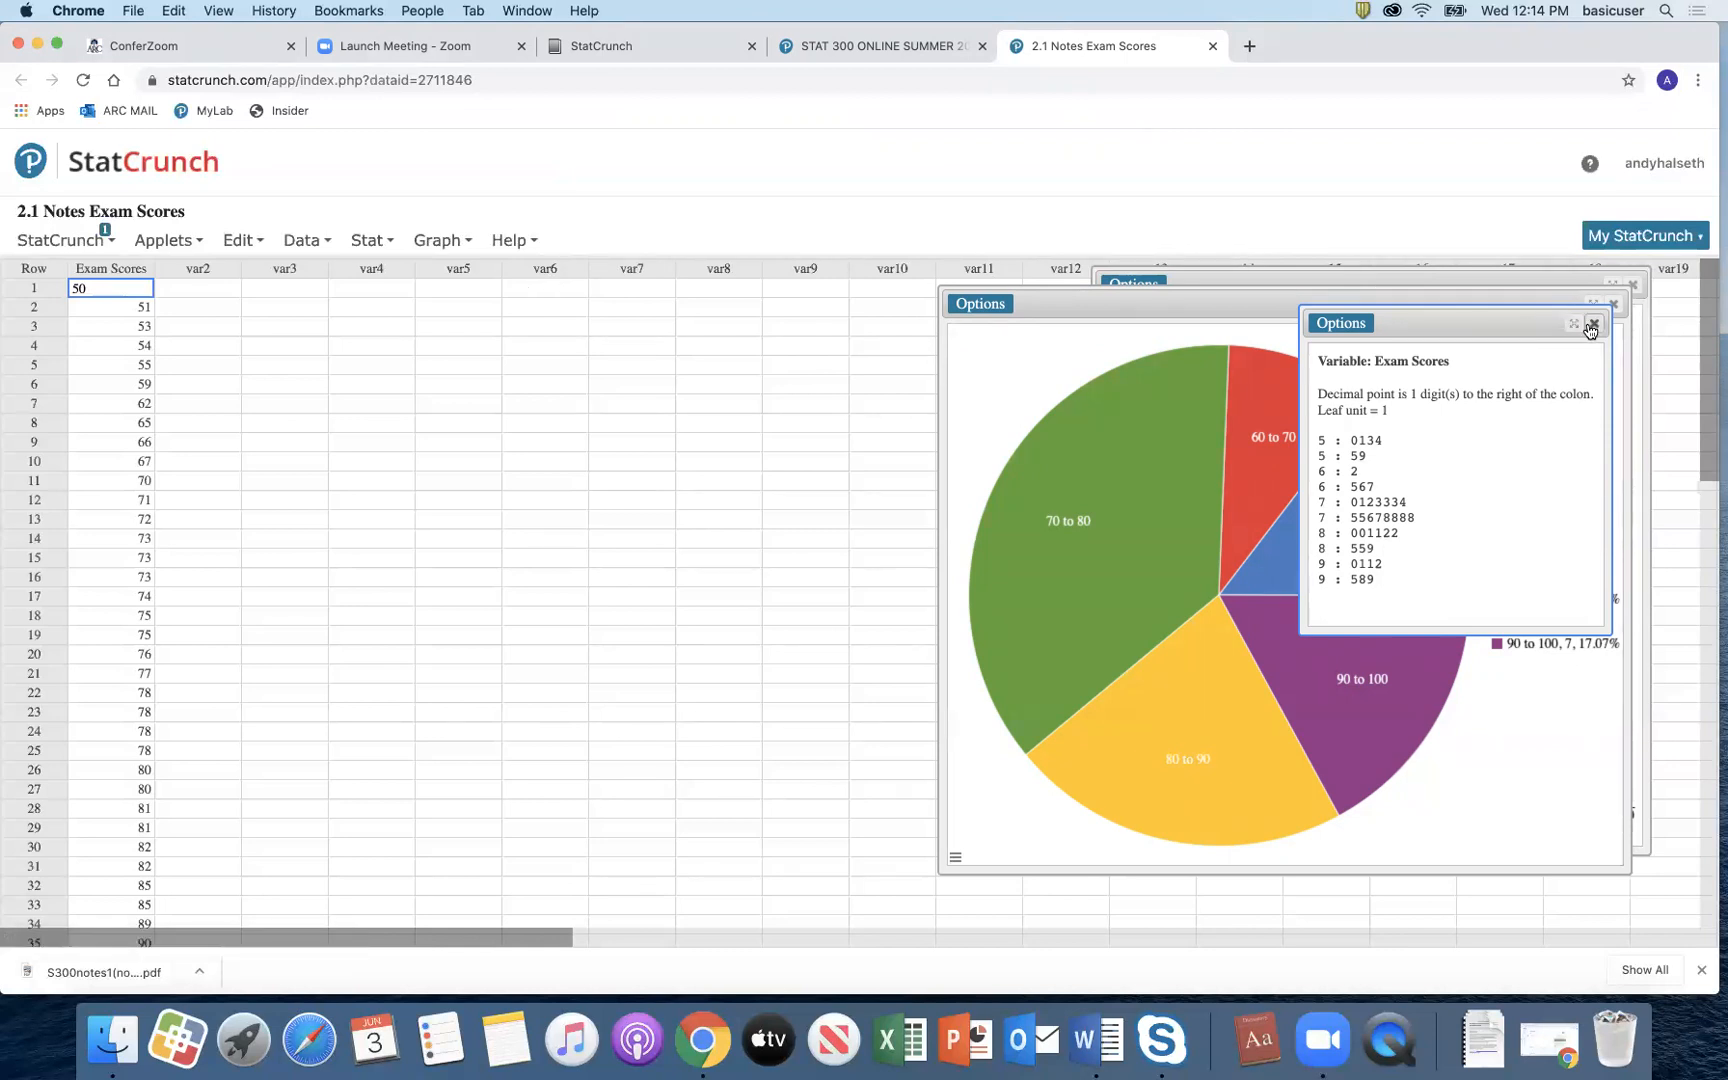
left_click(1212, 50)
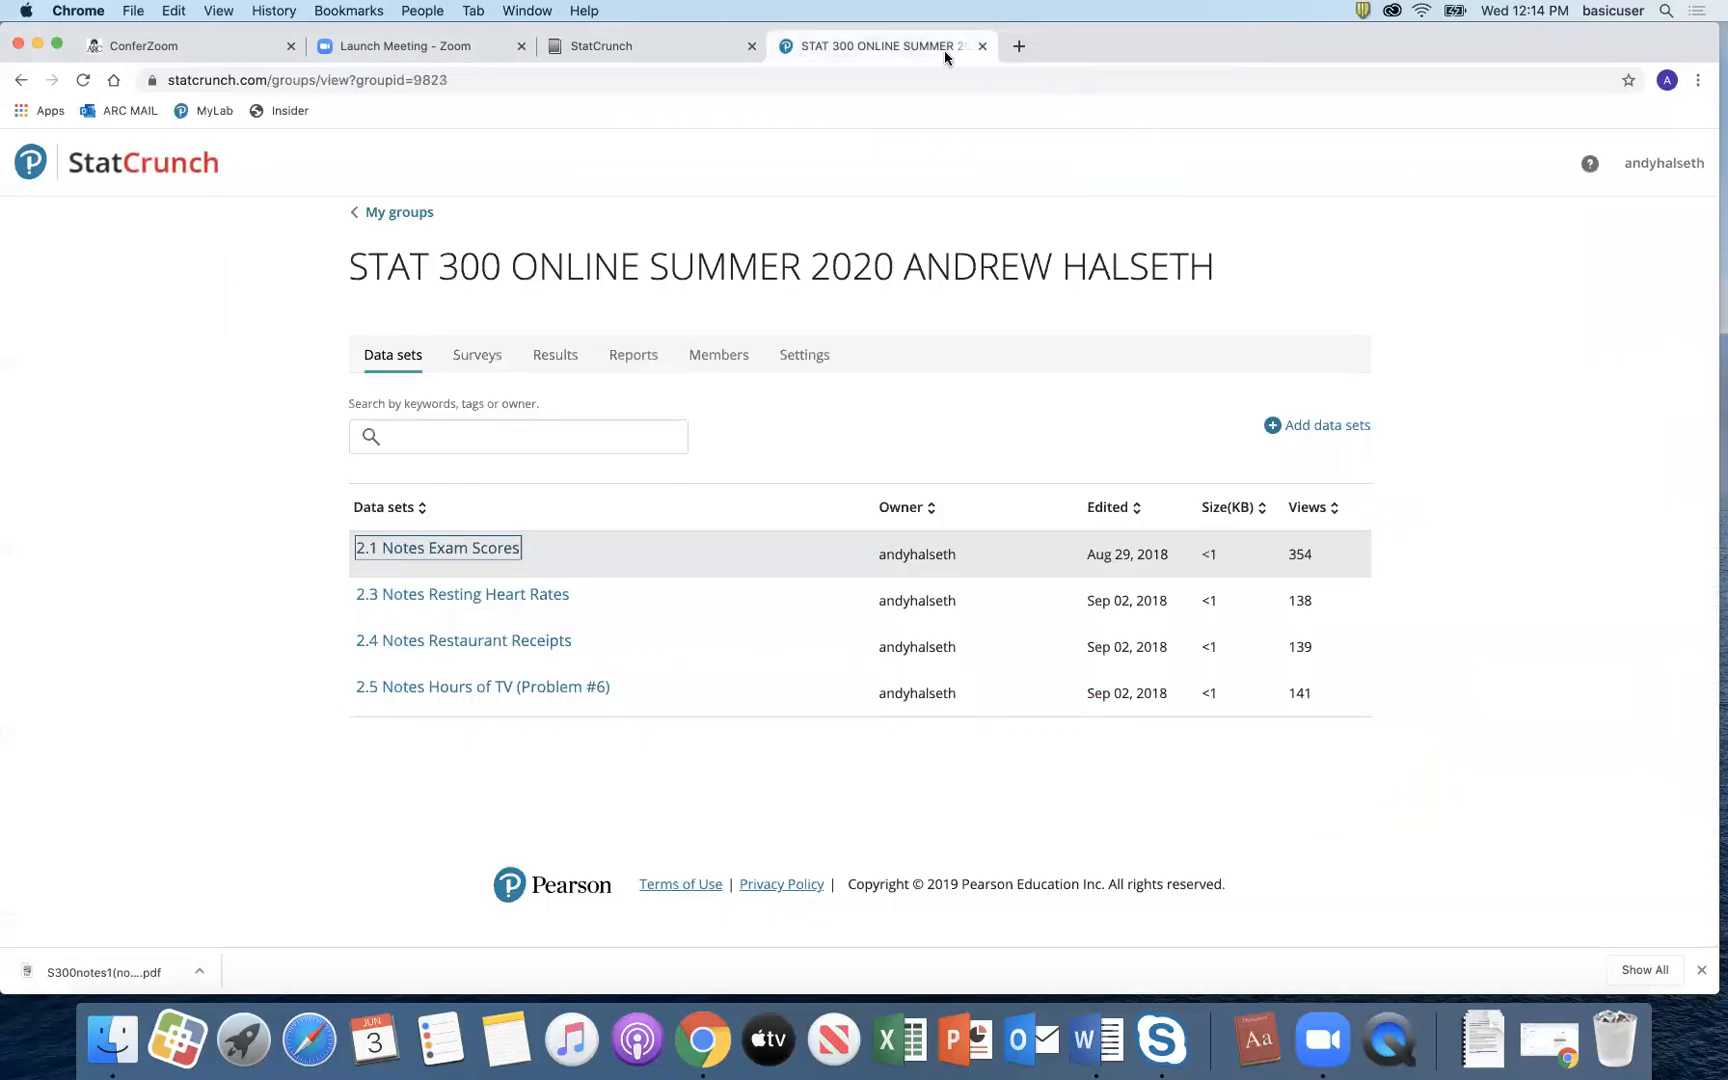
Step: Open the 2.3 Notes Resting Heart Rates data set and pull down the Stat menu
left_click(531, 596)
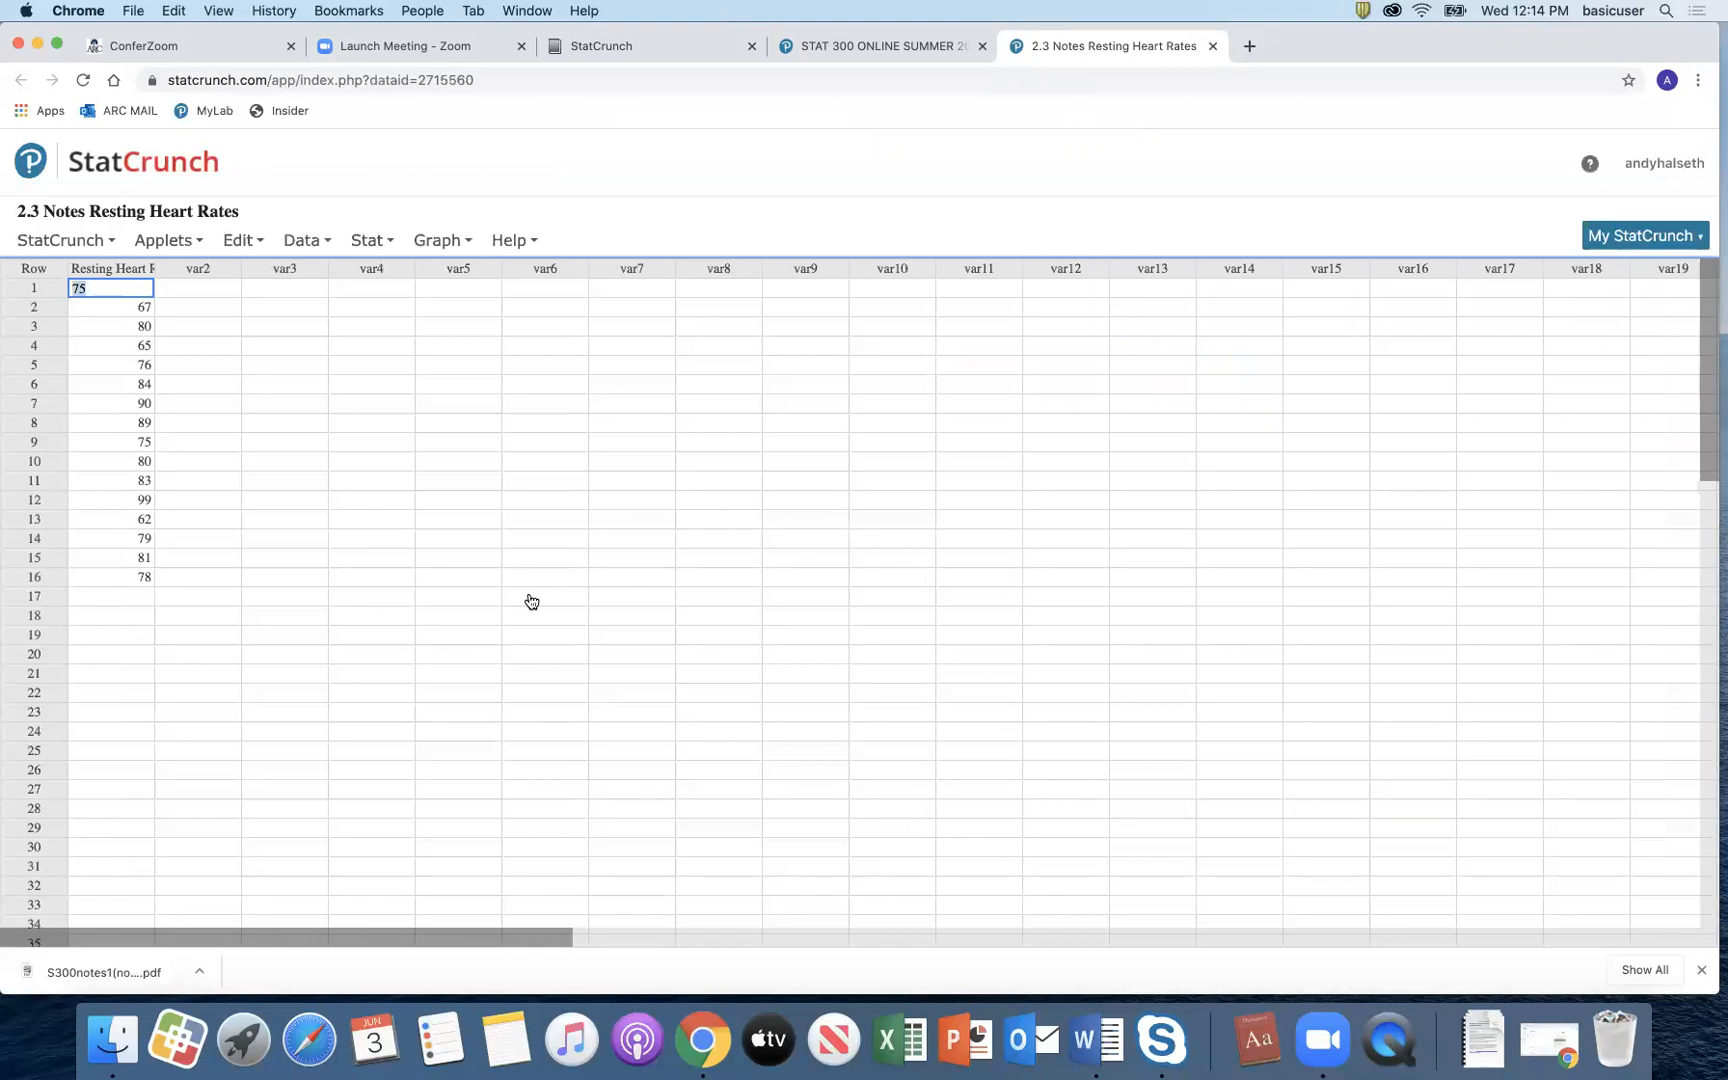
left_click(376, 242)
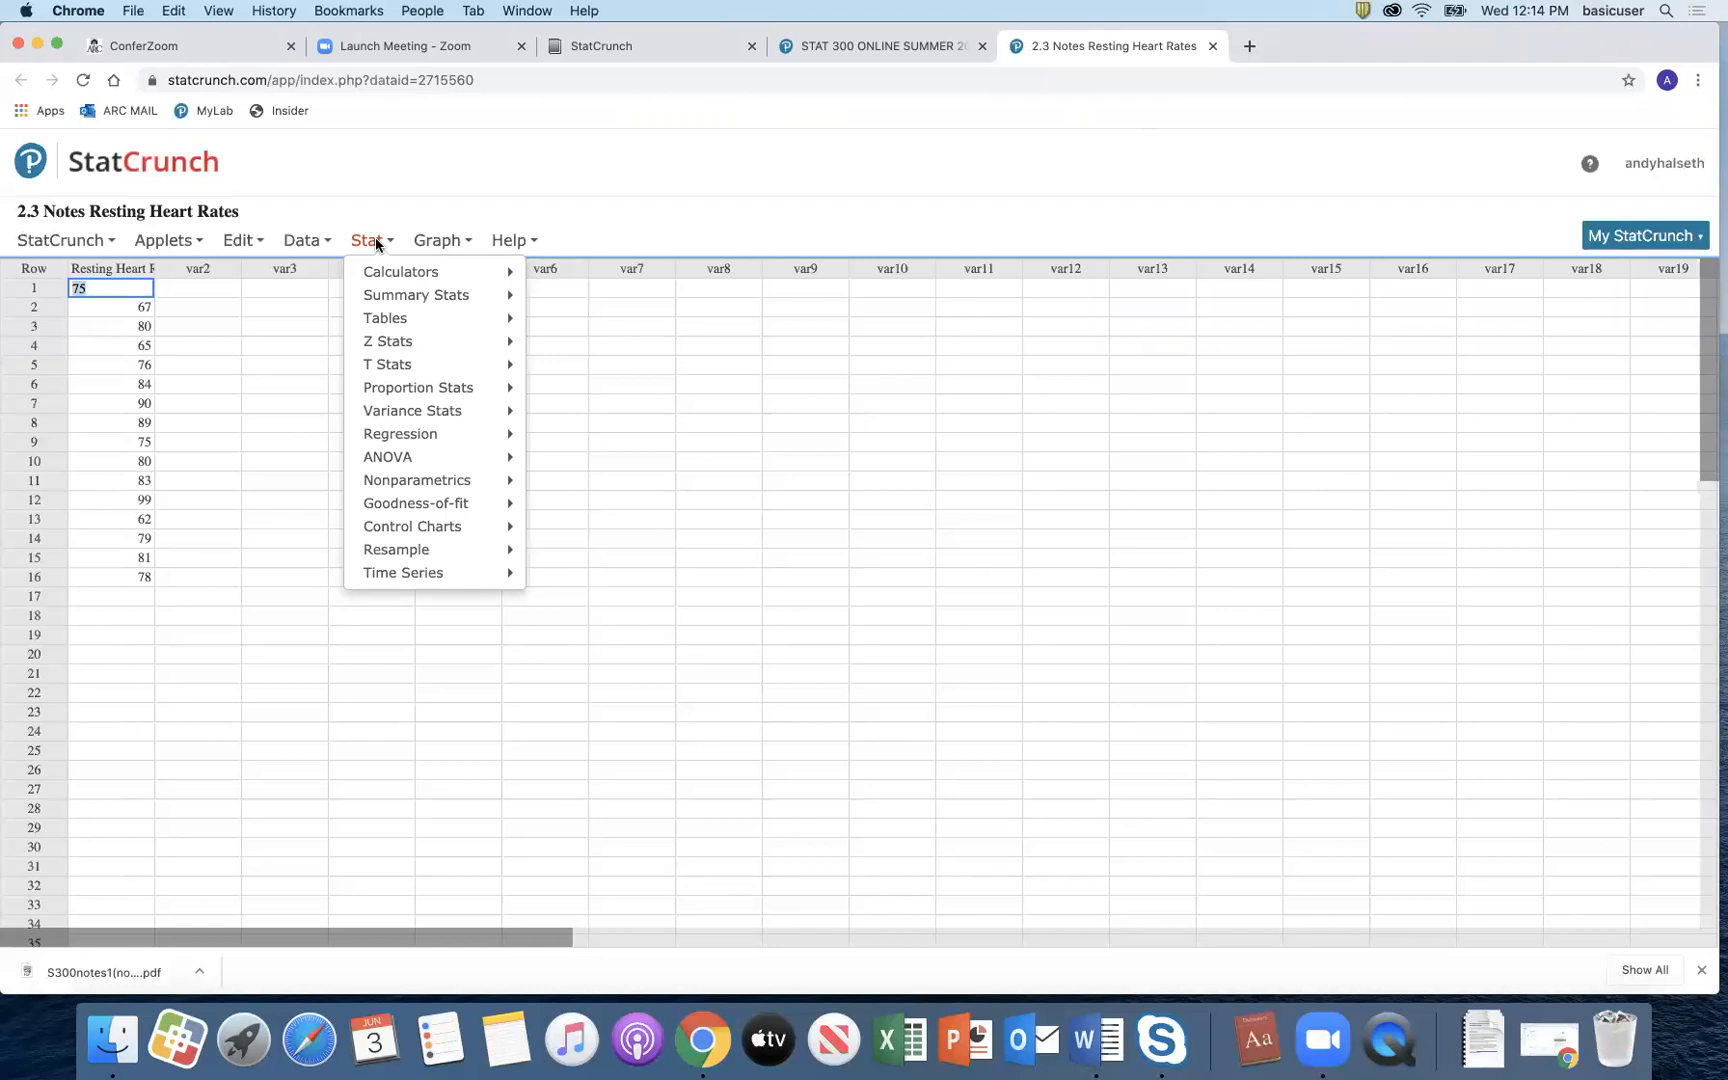
Step: Compute column summary stats n through Q3 for Resting Heart Rates (mean 78.9375, median 79.5)
mouse_move(413, 295)
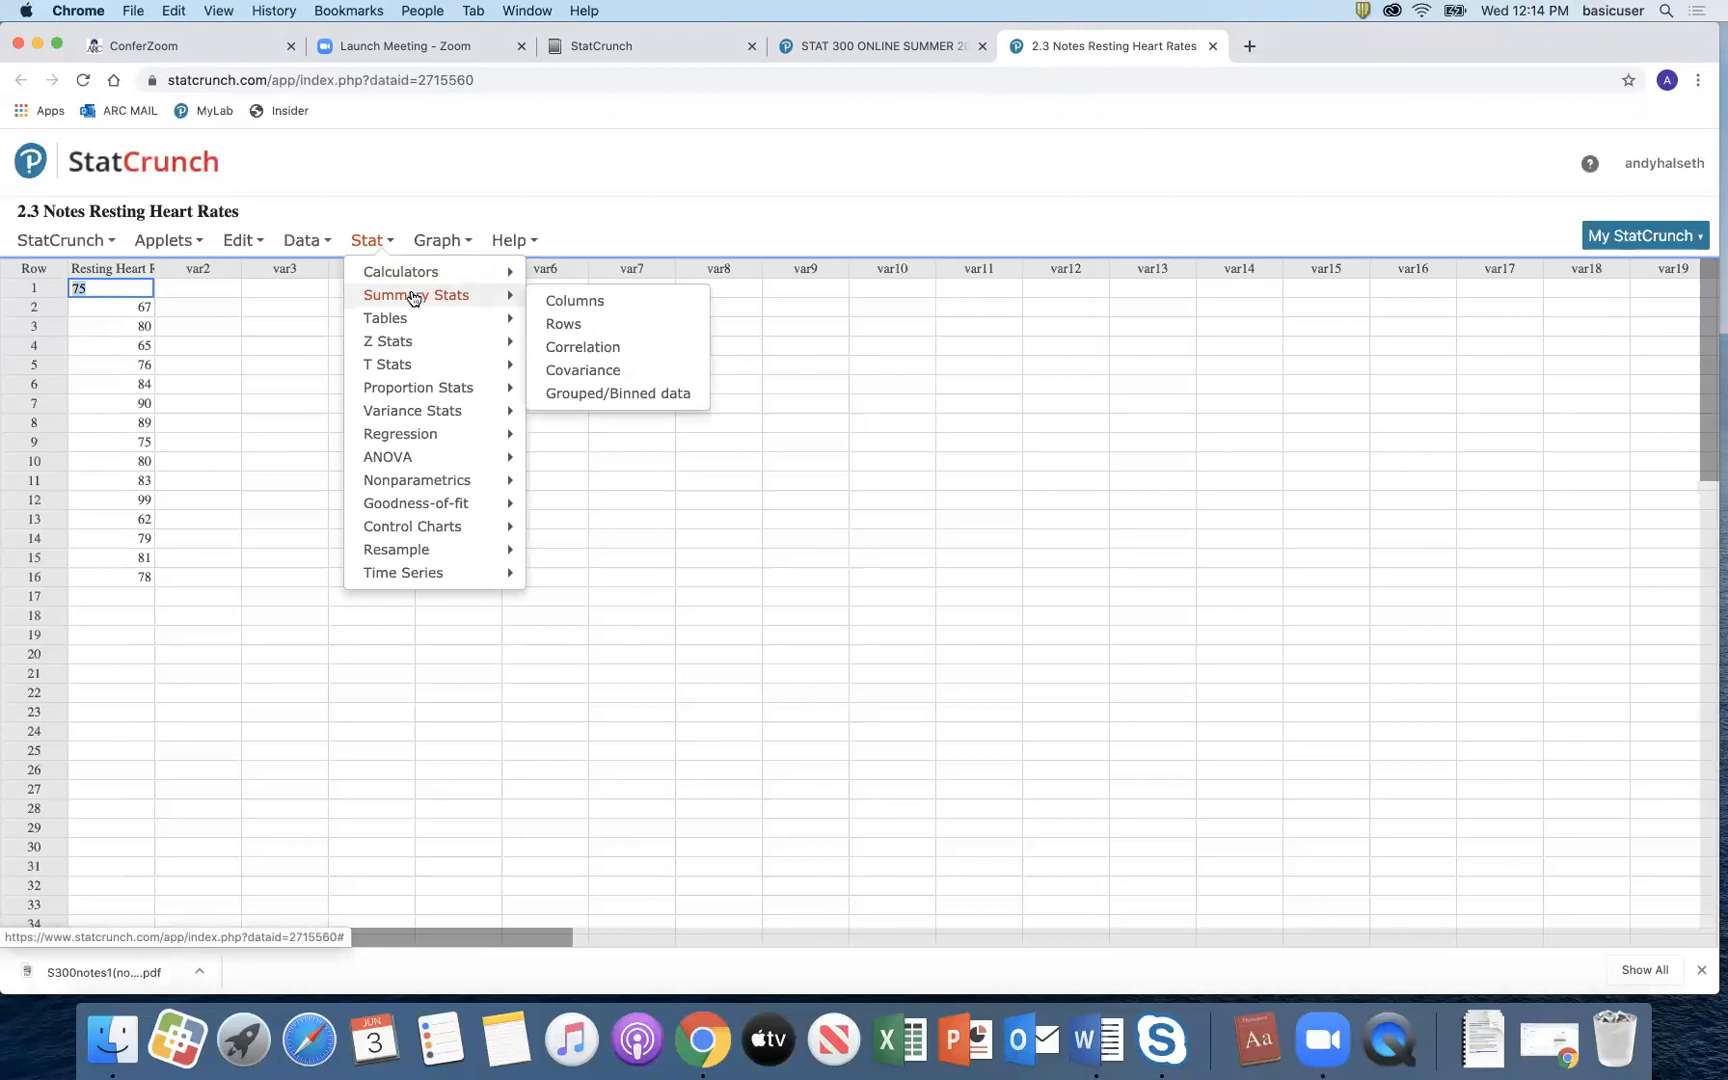
left_click(578, 302)
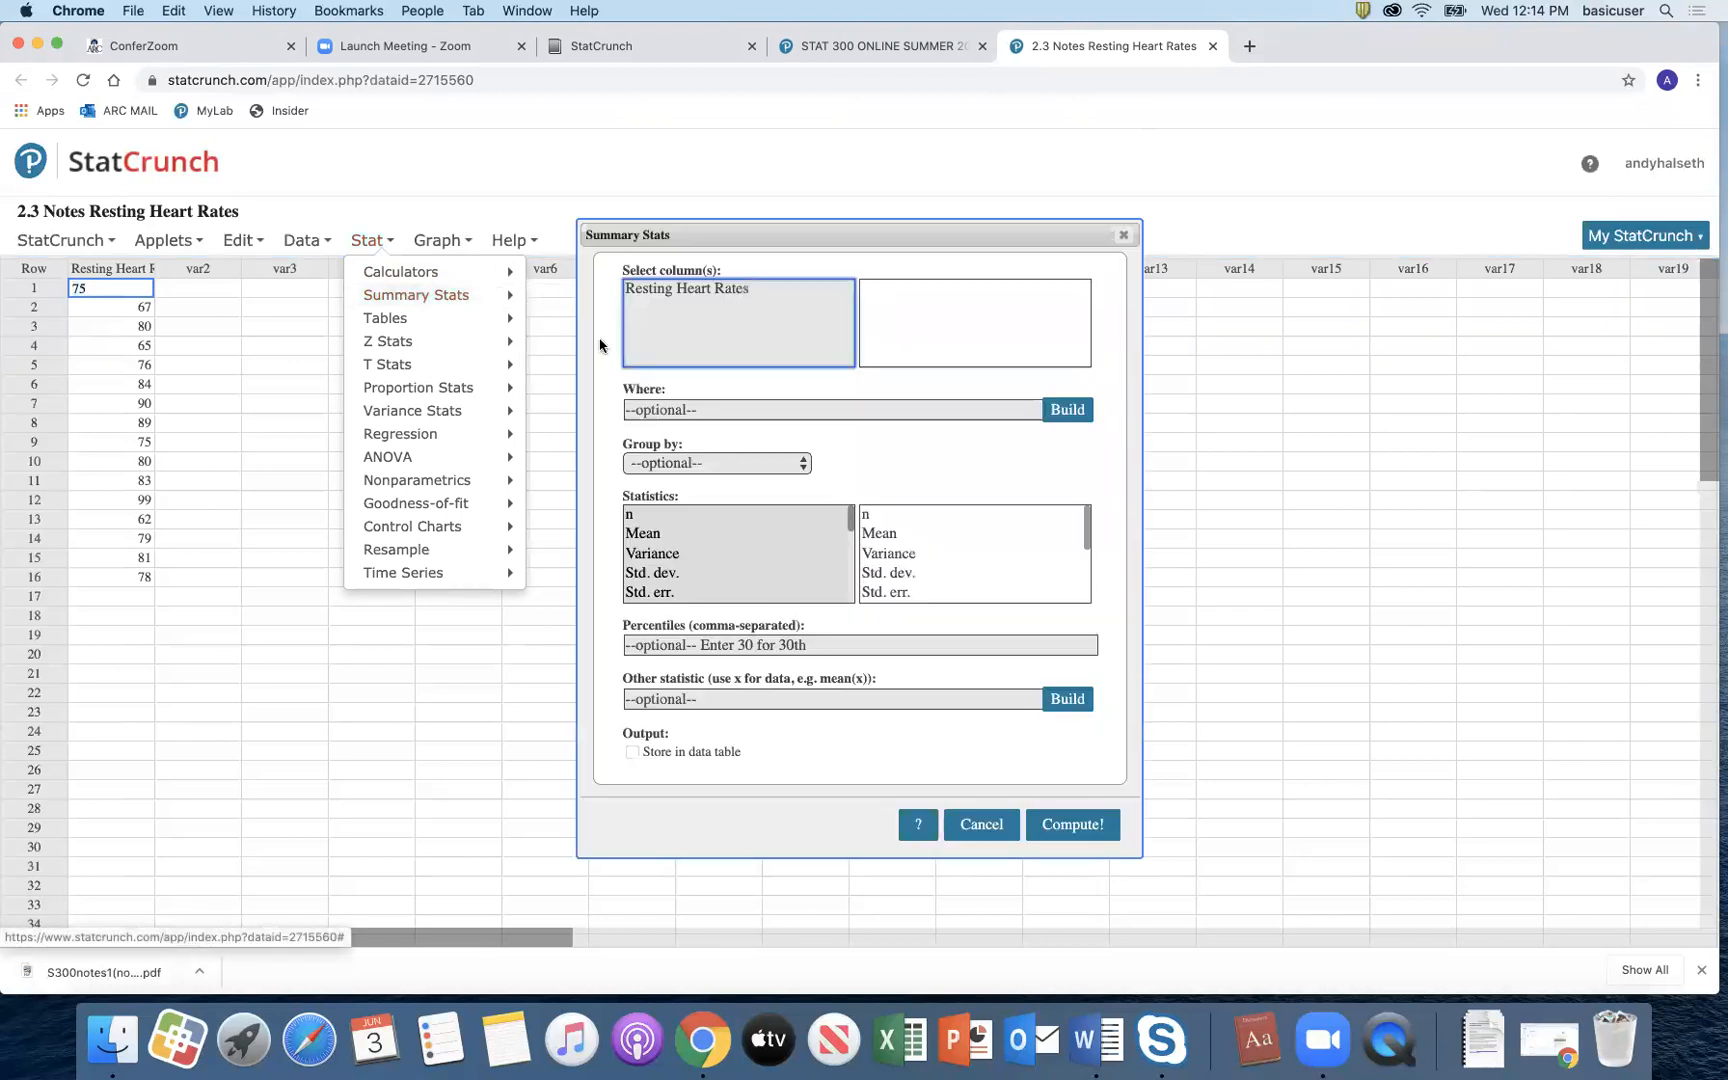
left_click(738, 292)
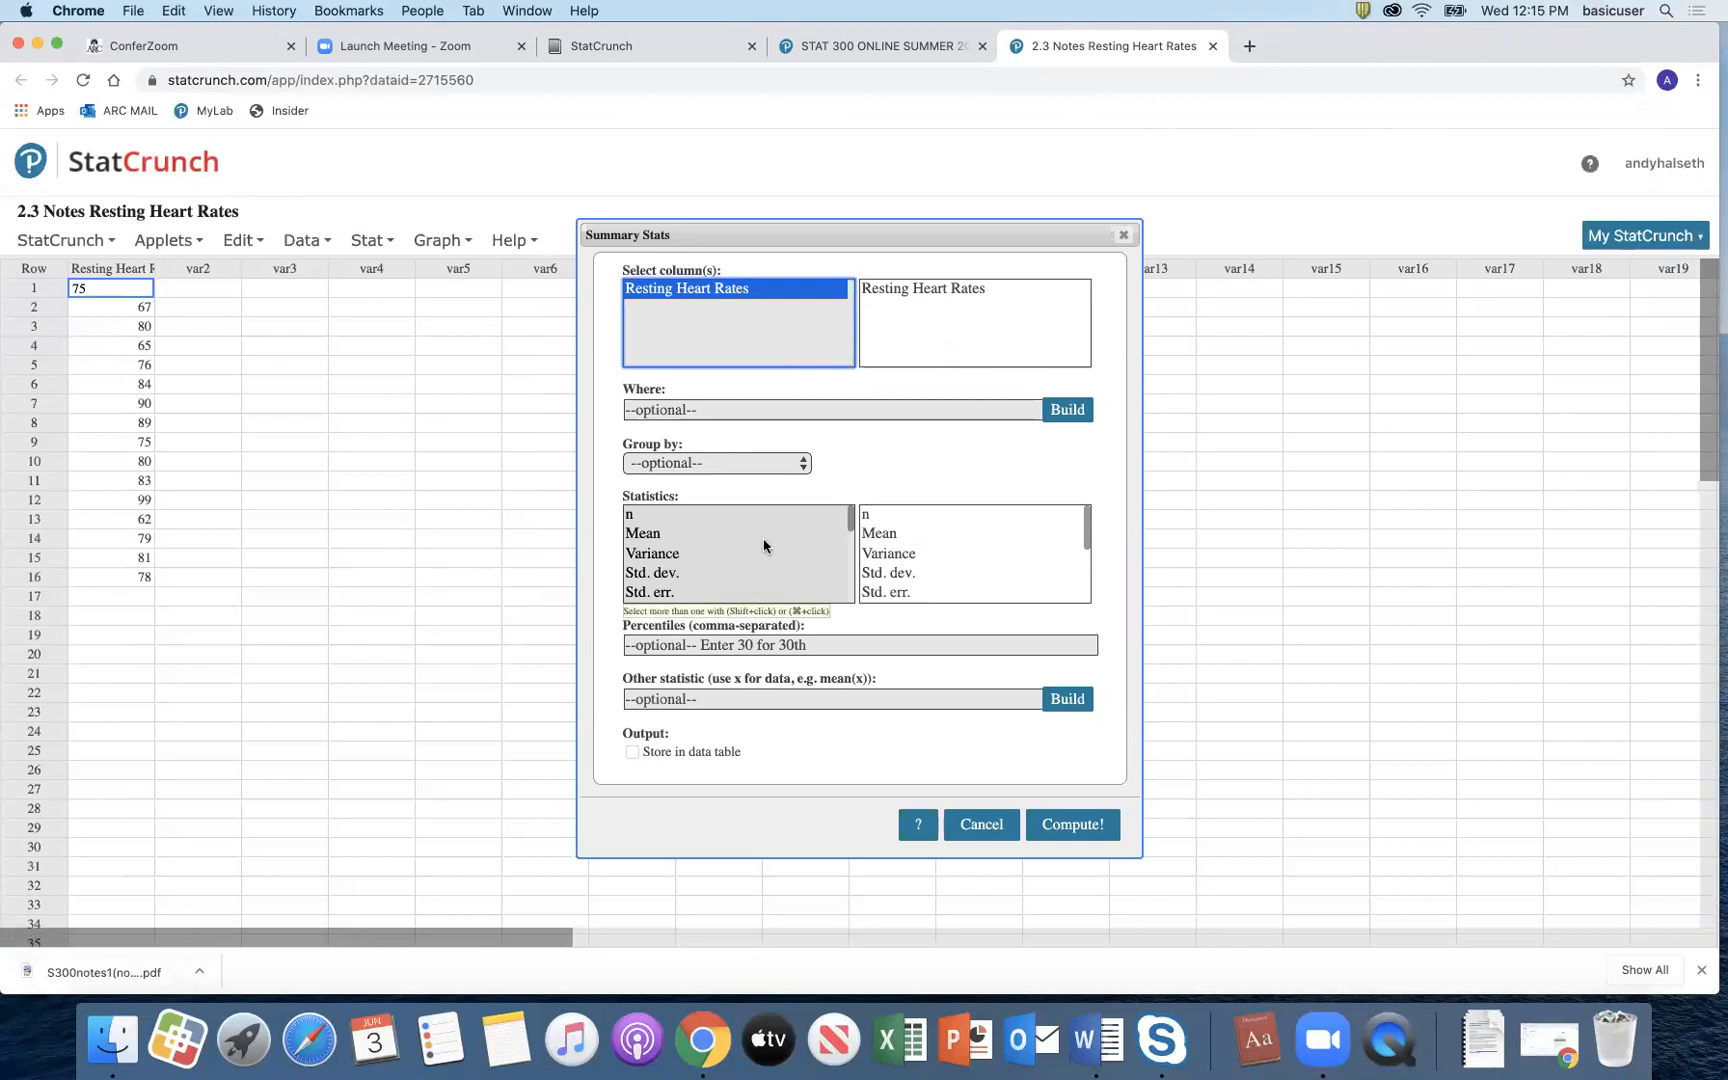
mouse_move(851, 522)
left_mouse_down()
mouse_move(845, 600)
mouse_move(845, 512)
left_mouse_up()
left_click(1066, 824)
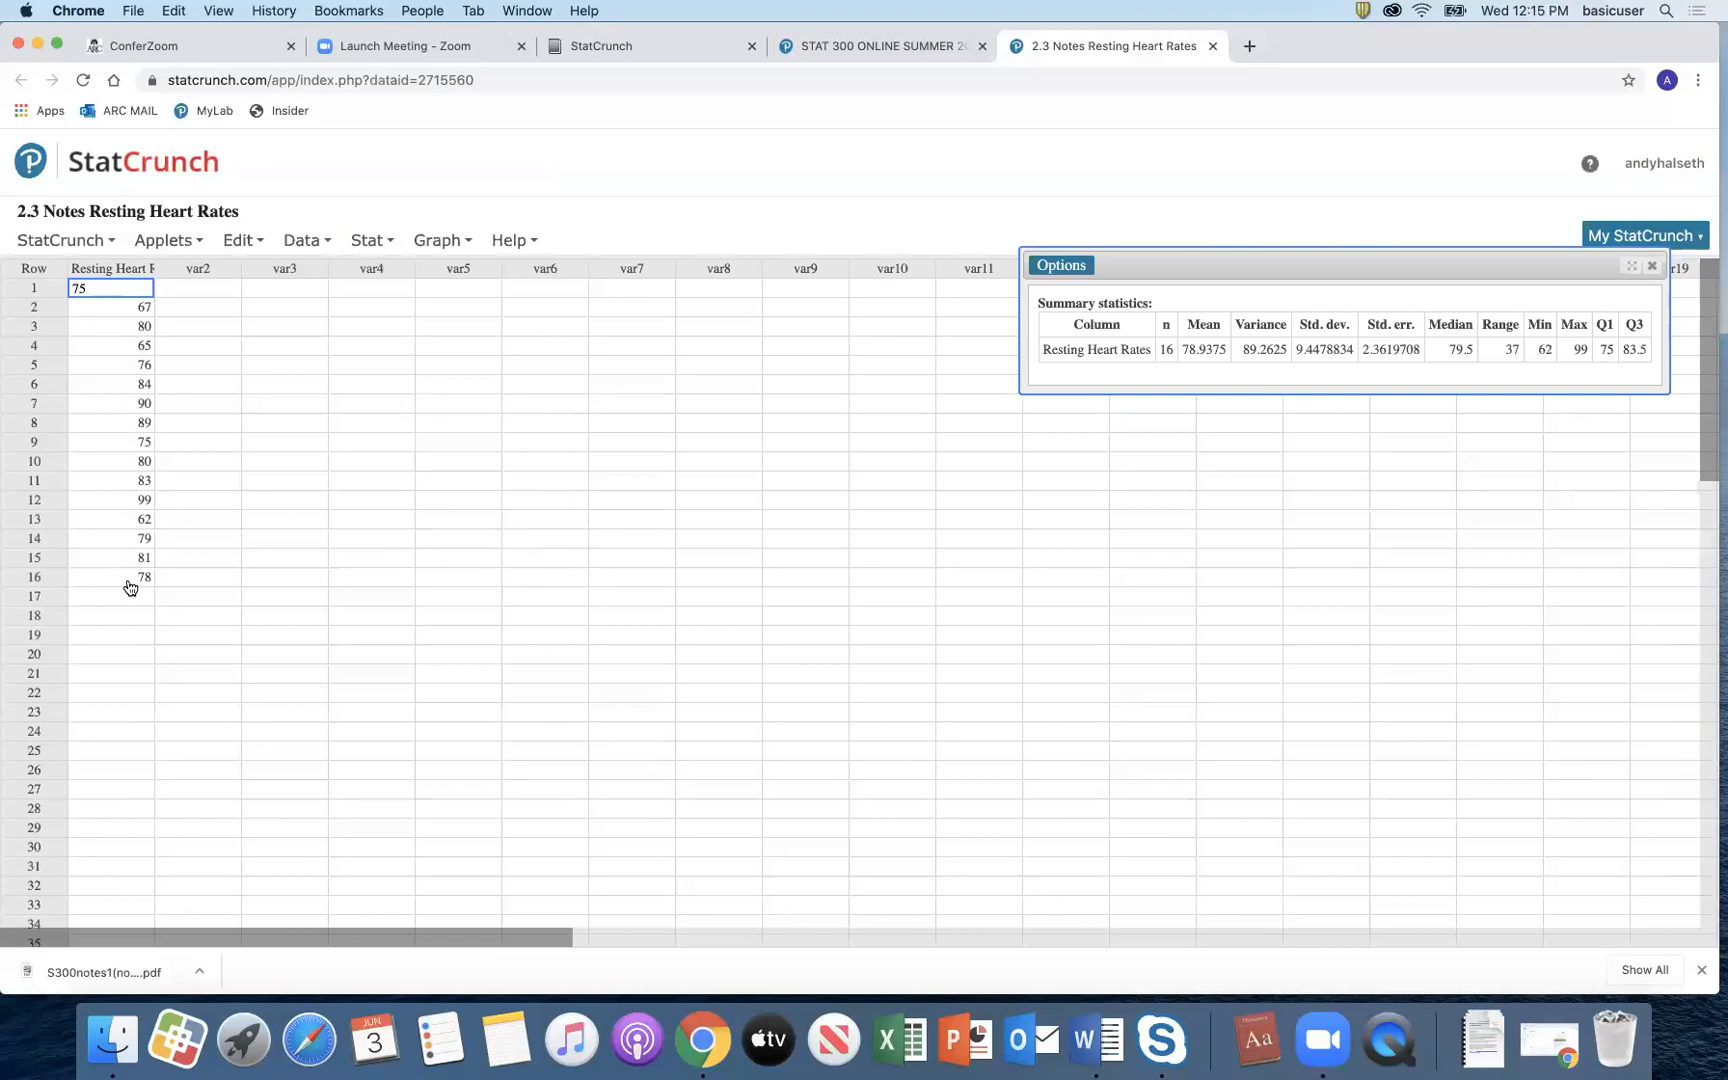
Step: Reopen the Resting Heart Rates summary statistics settings for editing, cancelling the save prompt
left_click(1056, 268)
left_click(1064, 311)
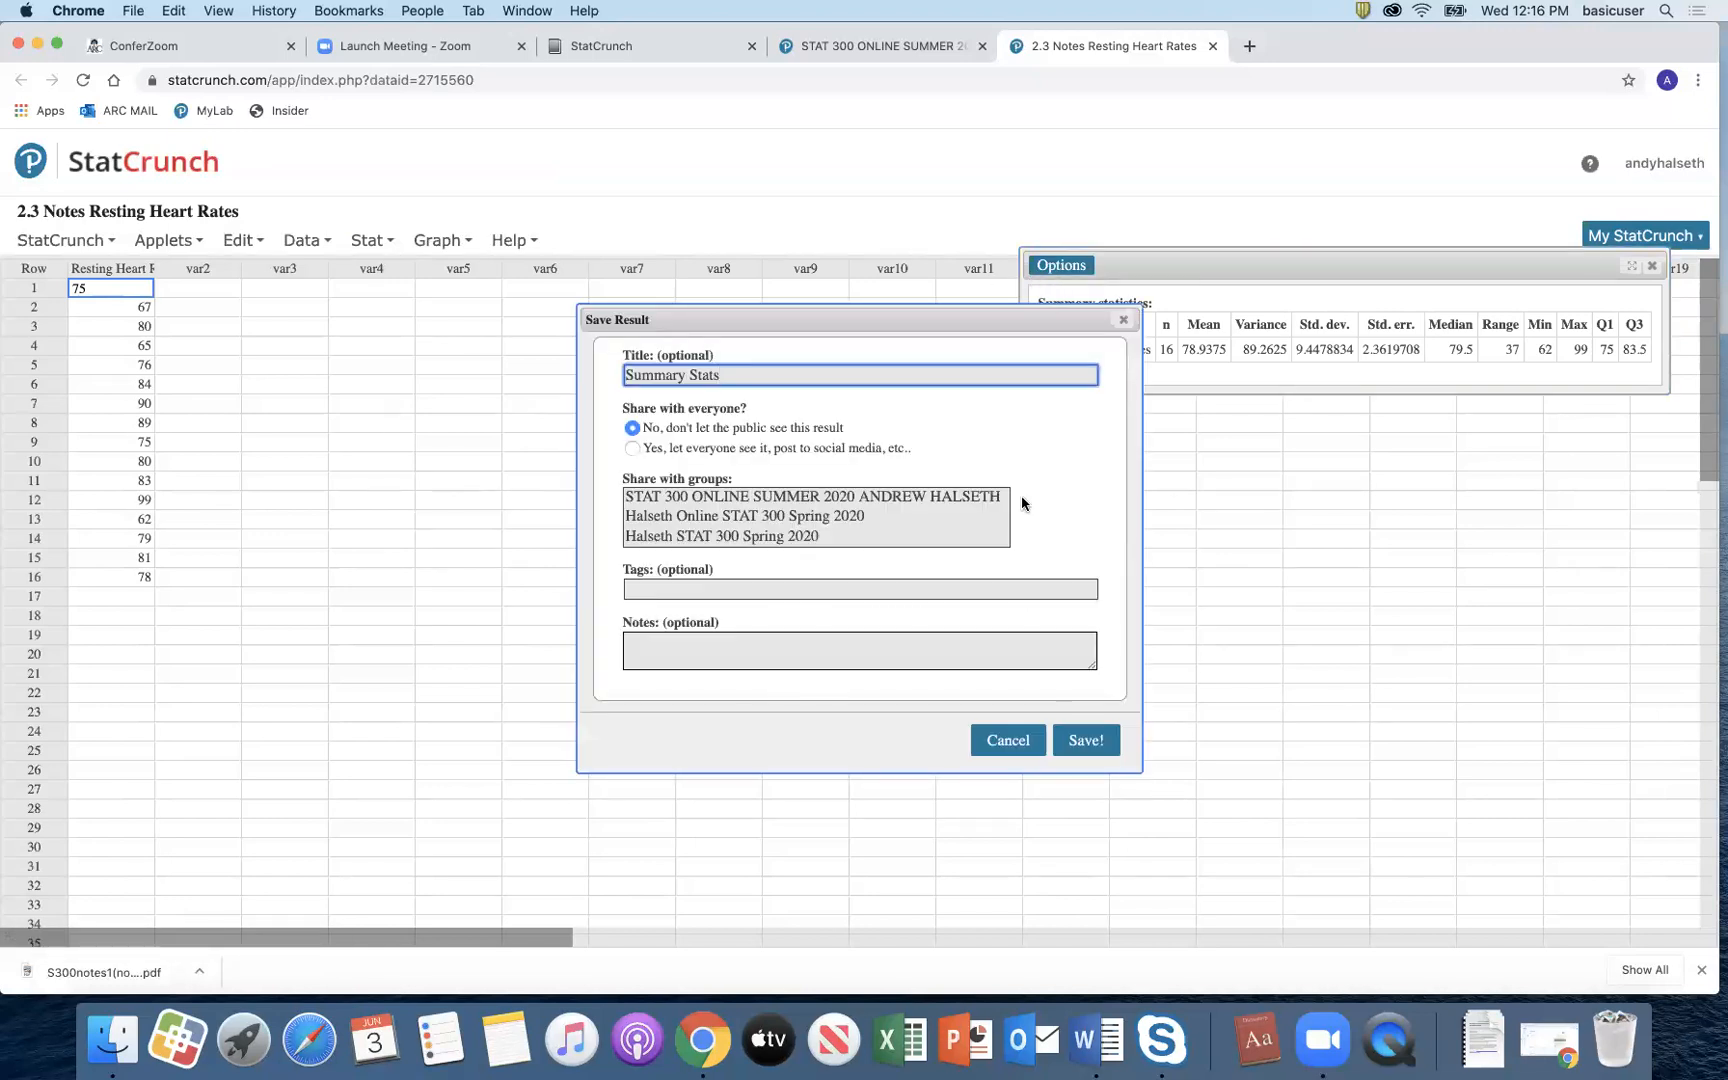
left_click(1007, 740)
left_click(1058, 266)
left_click(1058, 290)
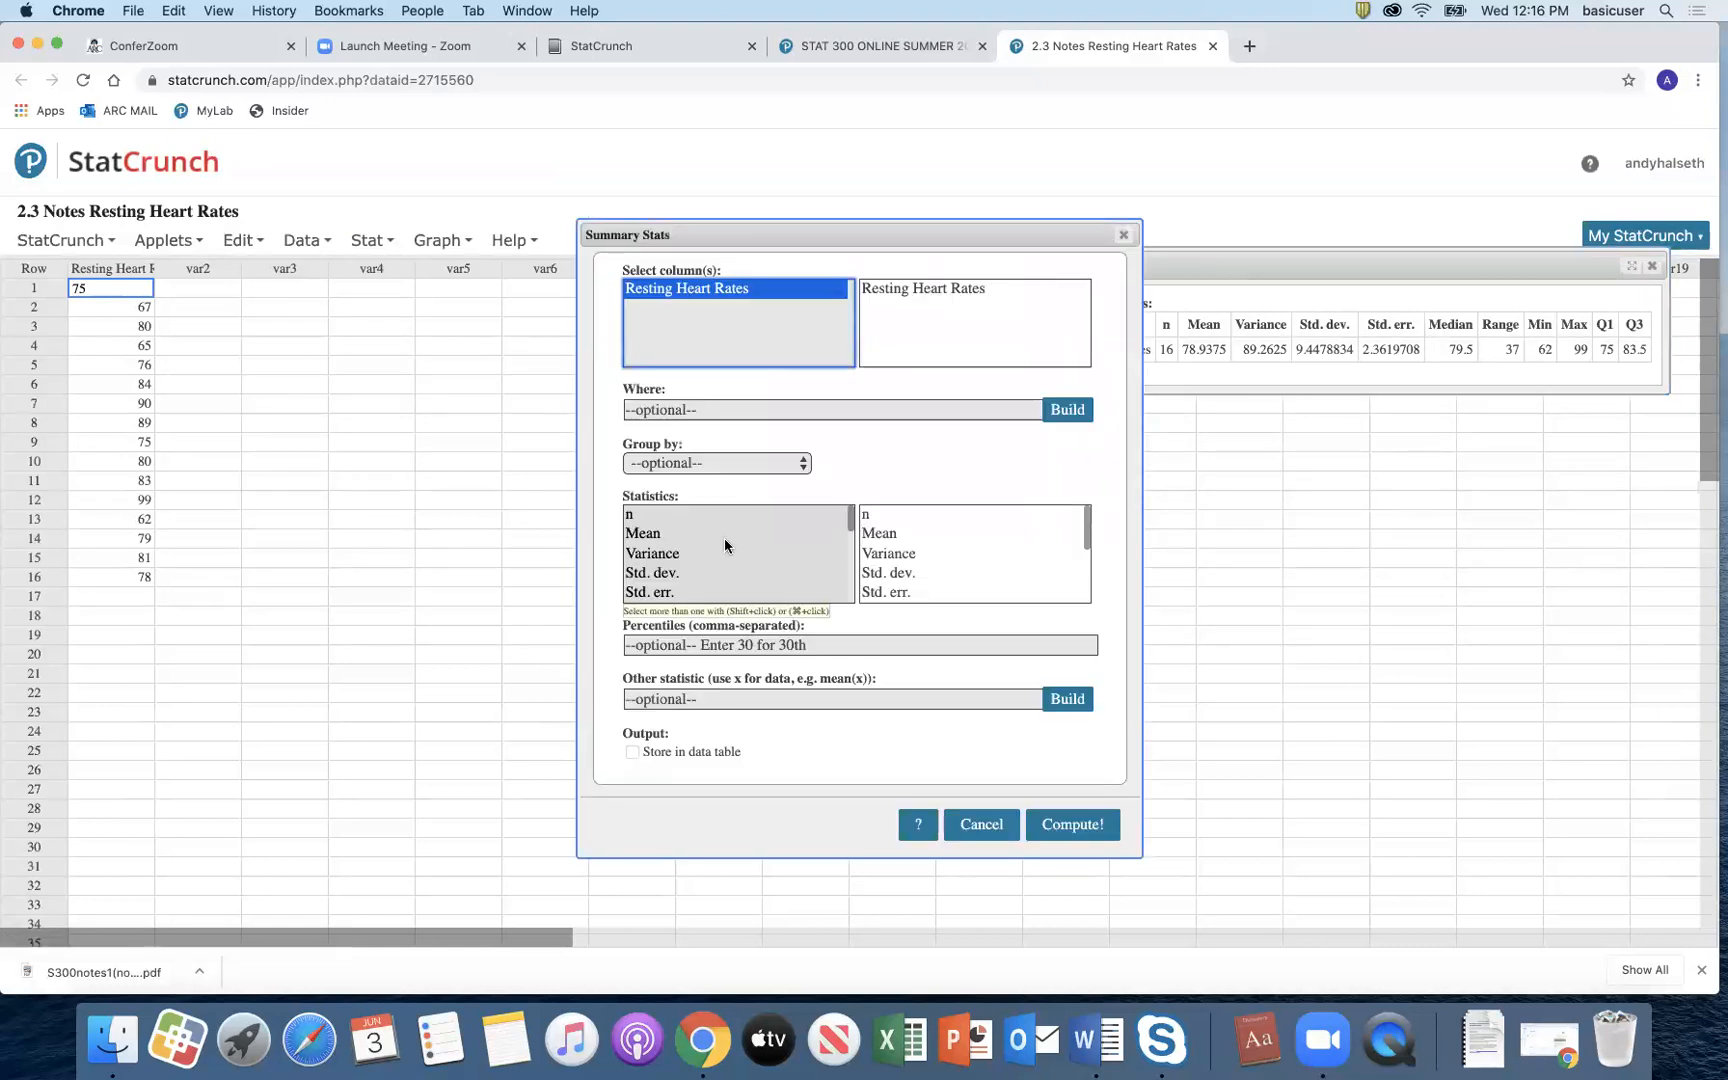
Step: Try different statistic selections around Unadj. variance, Unadj. std. dev., IQR and Coef. of var
left_click_drag(846, 518, 849, 578)
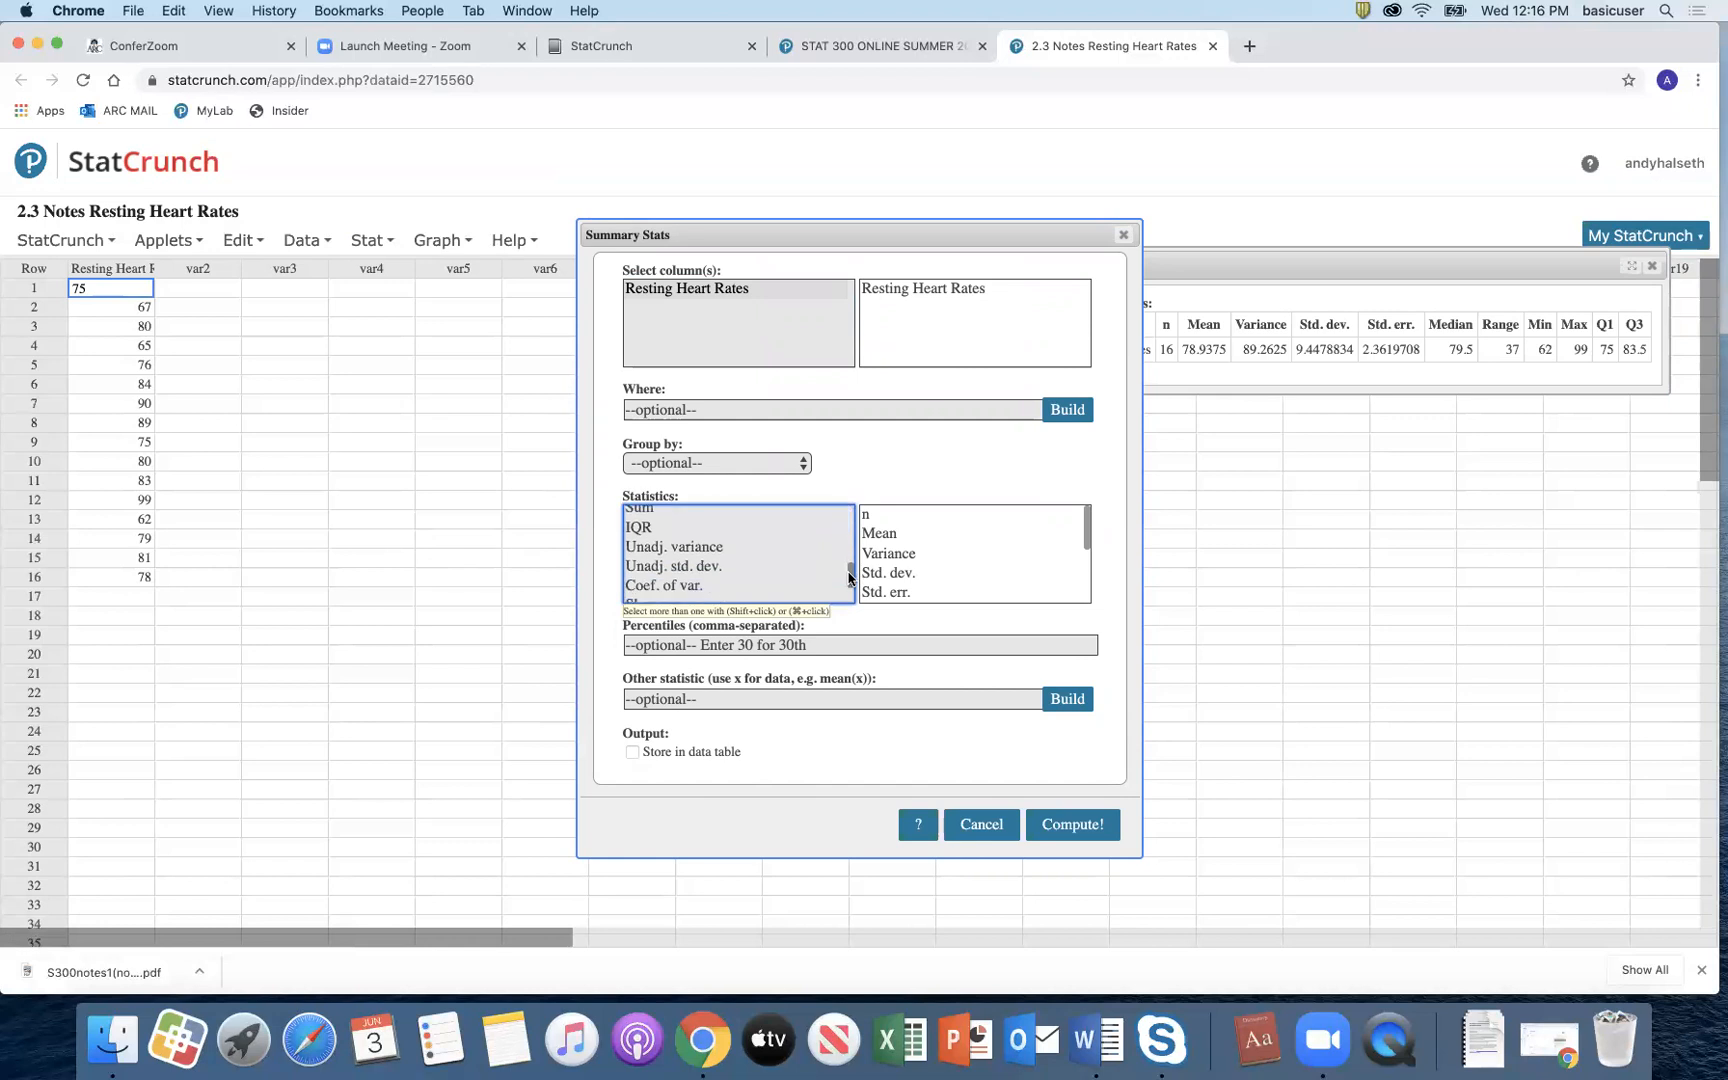
left_click(720, 547)
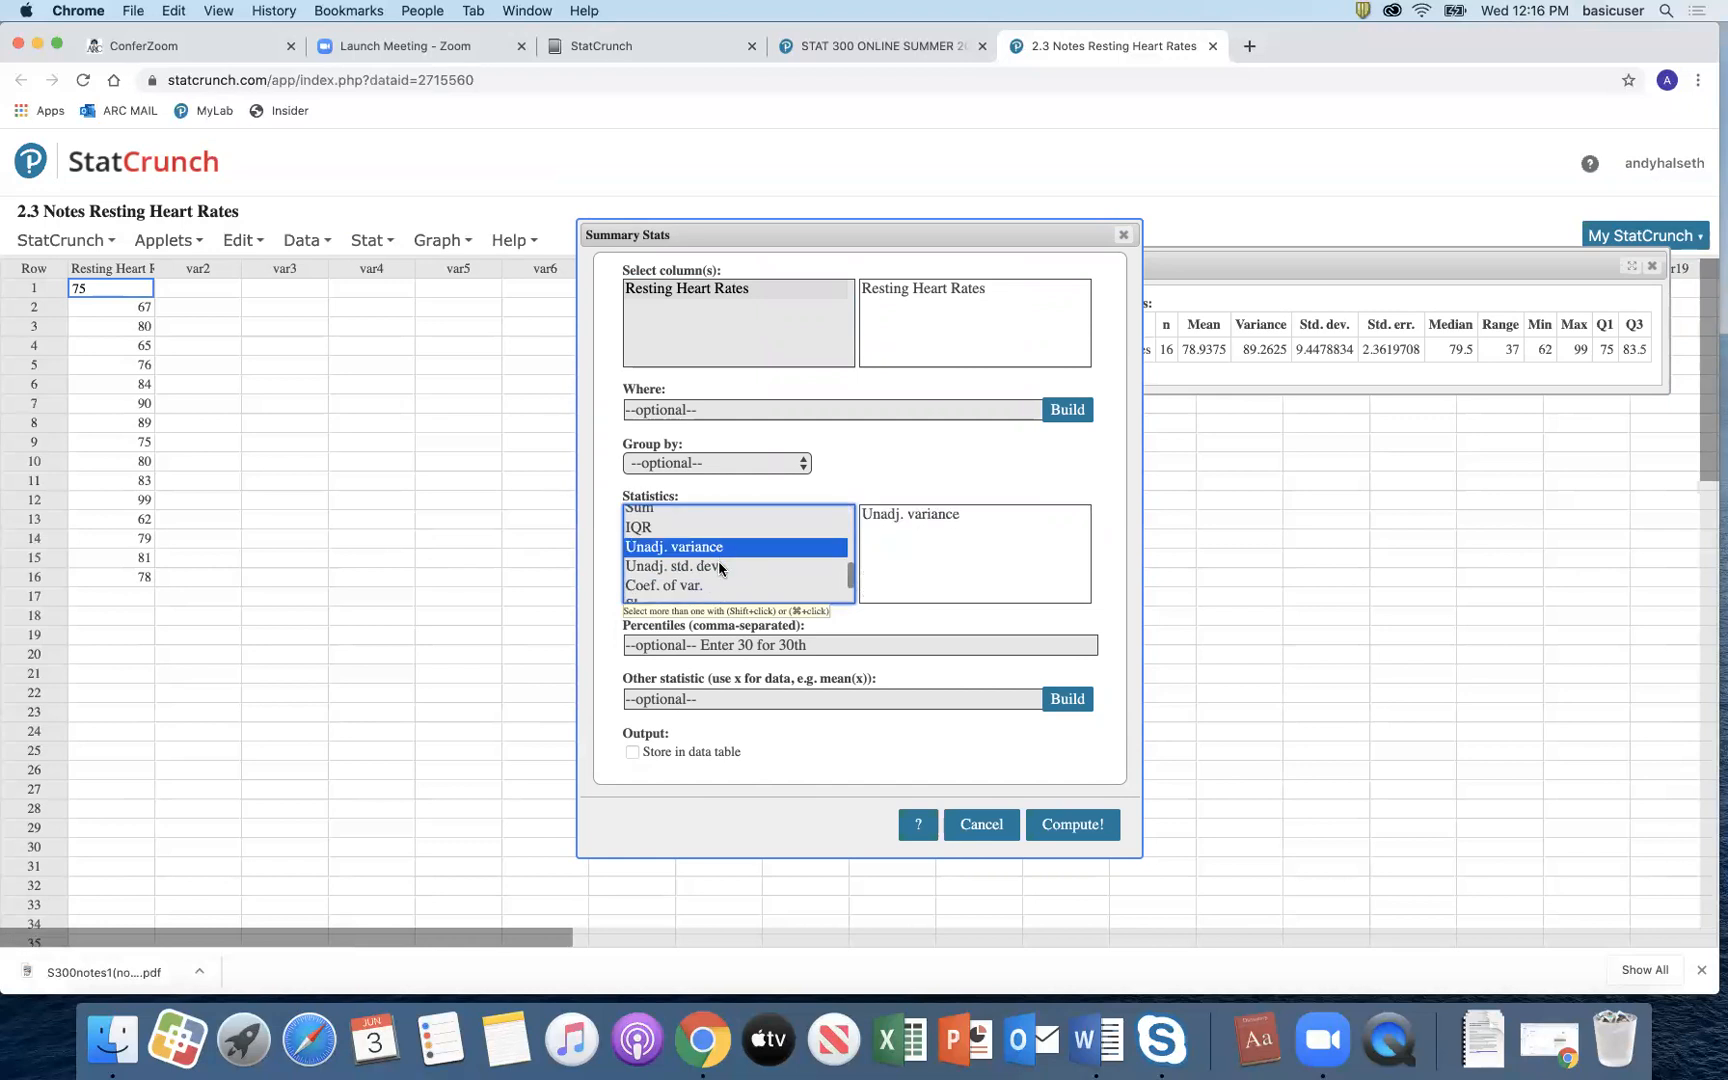
left_click(720, 566)
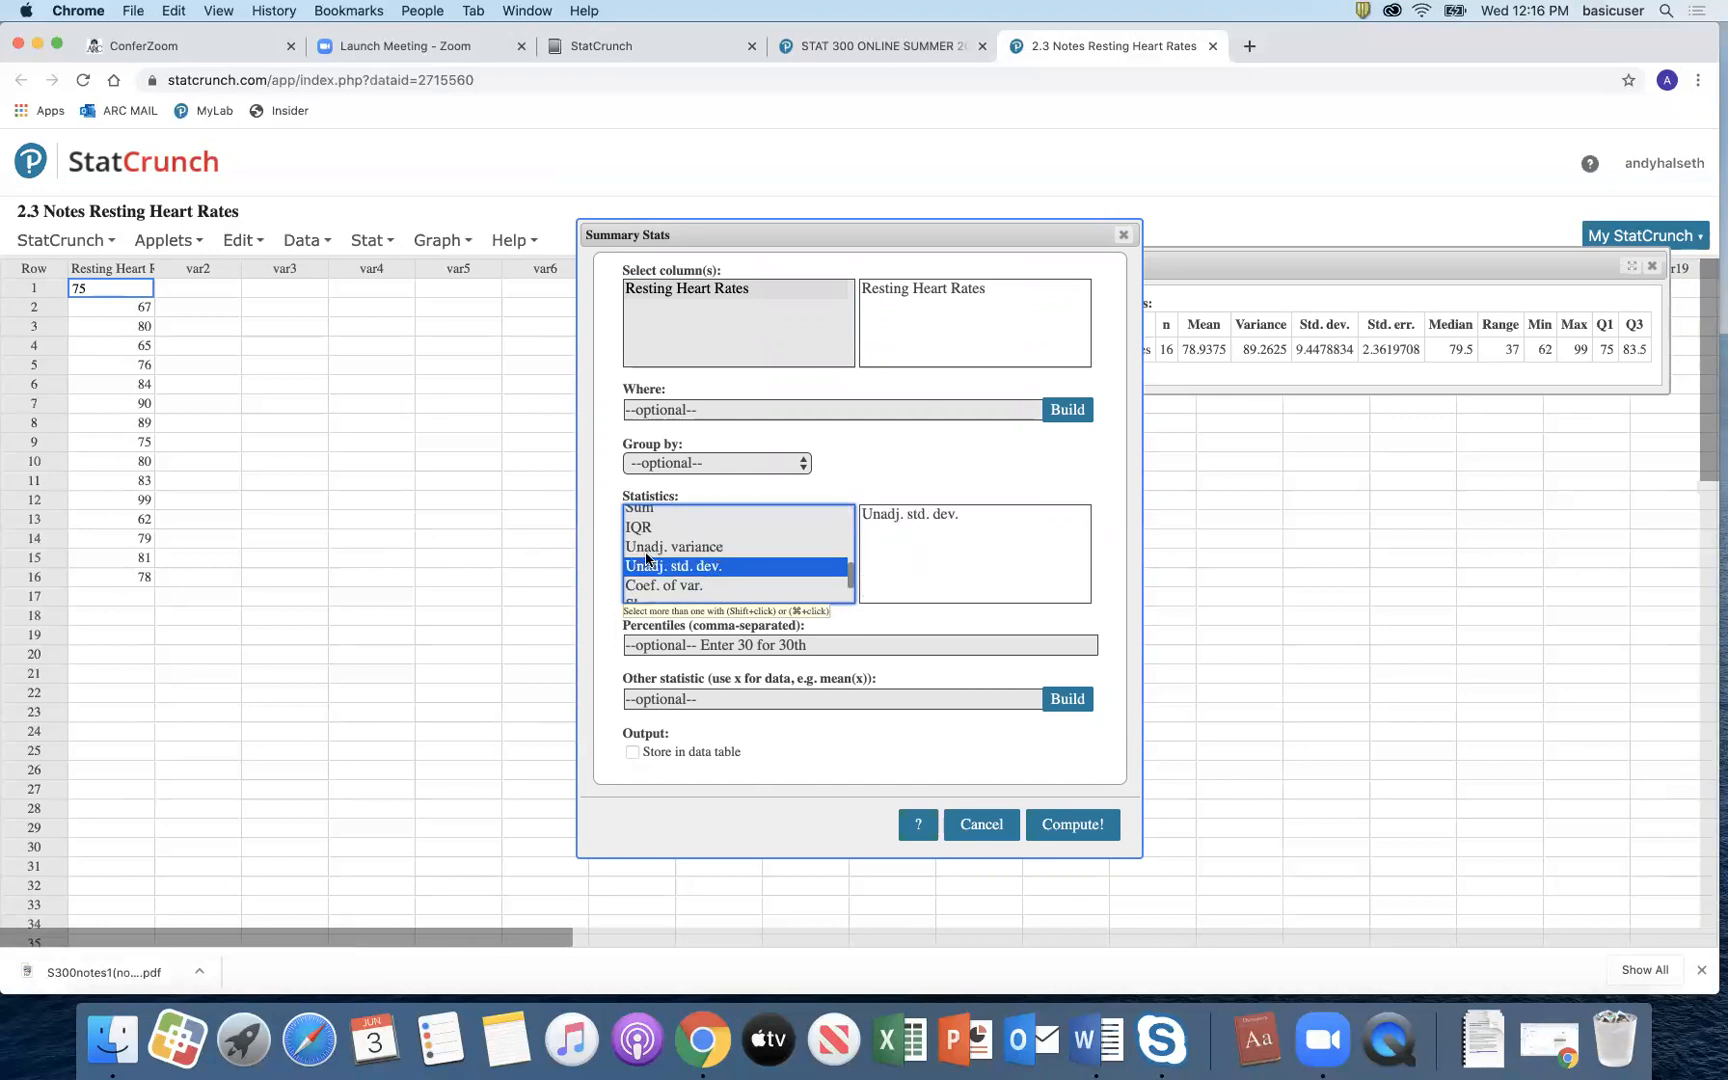
left_click(698, 549)
left_click(700, 566)
left_click(700, 547)
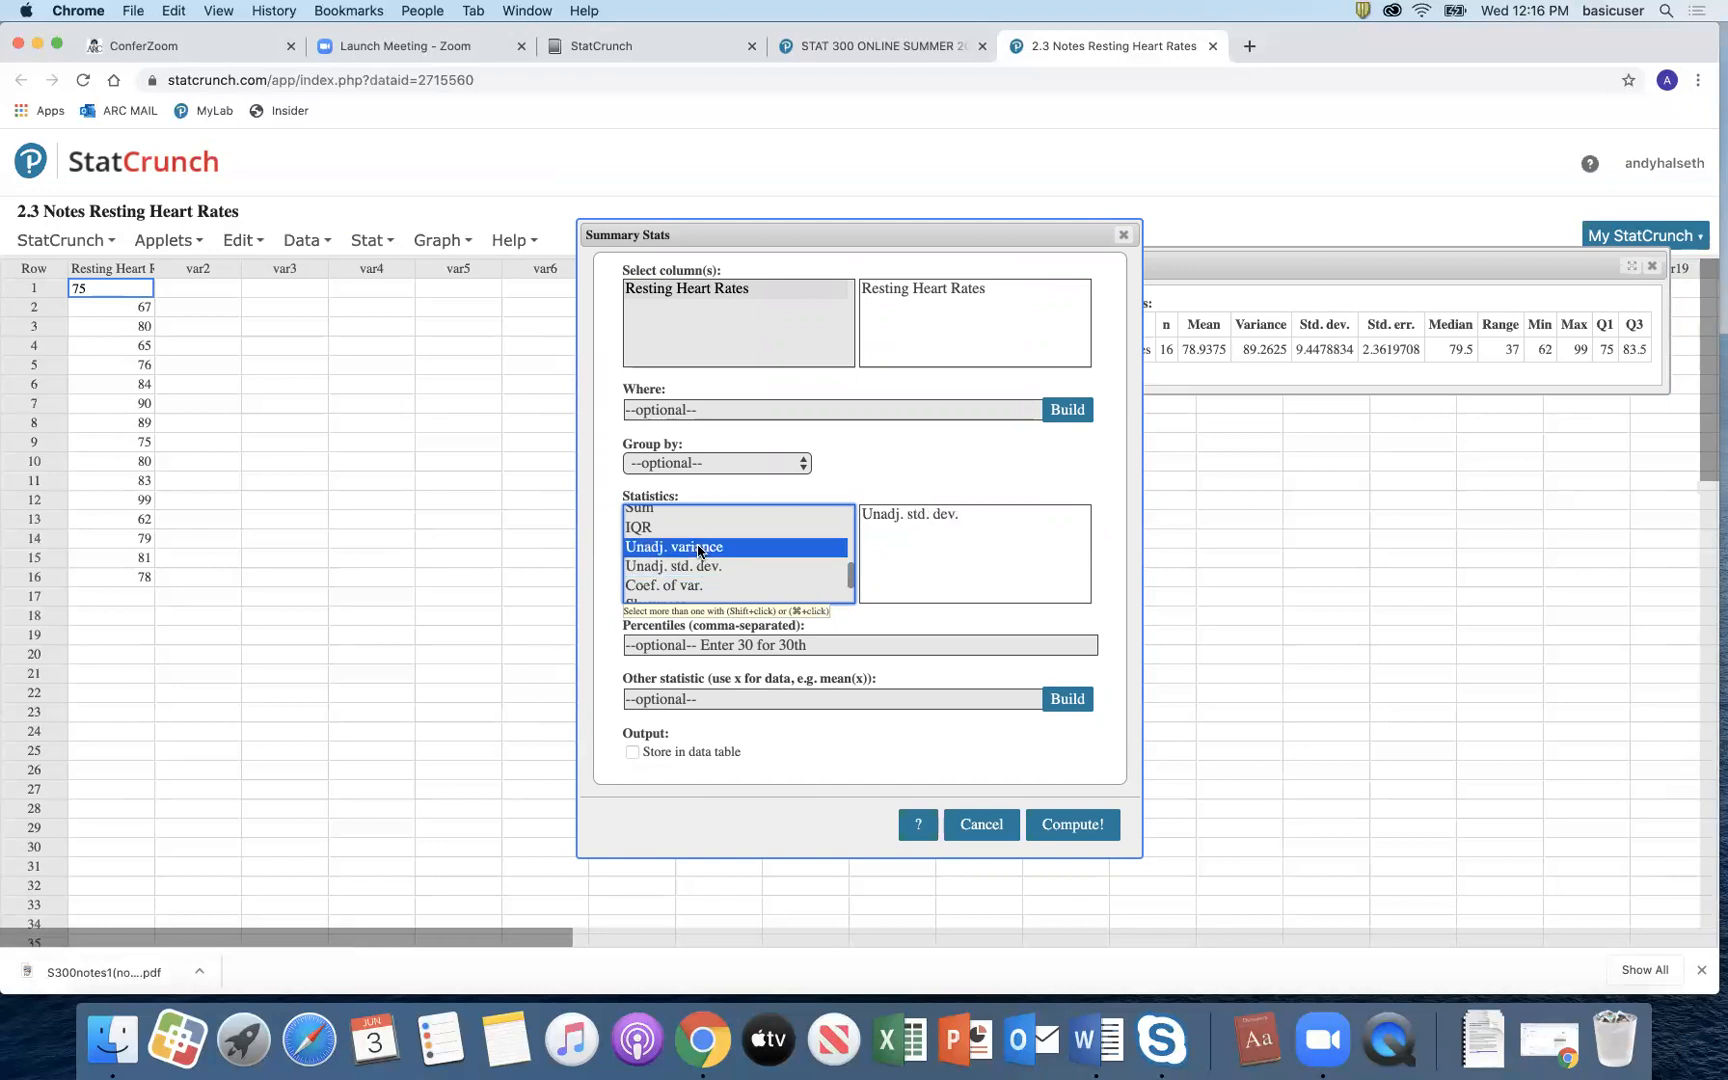
left_click(701, 567)
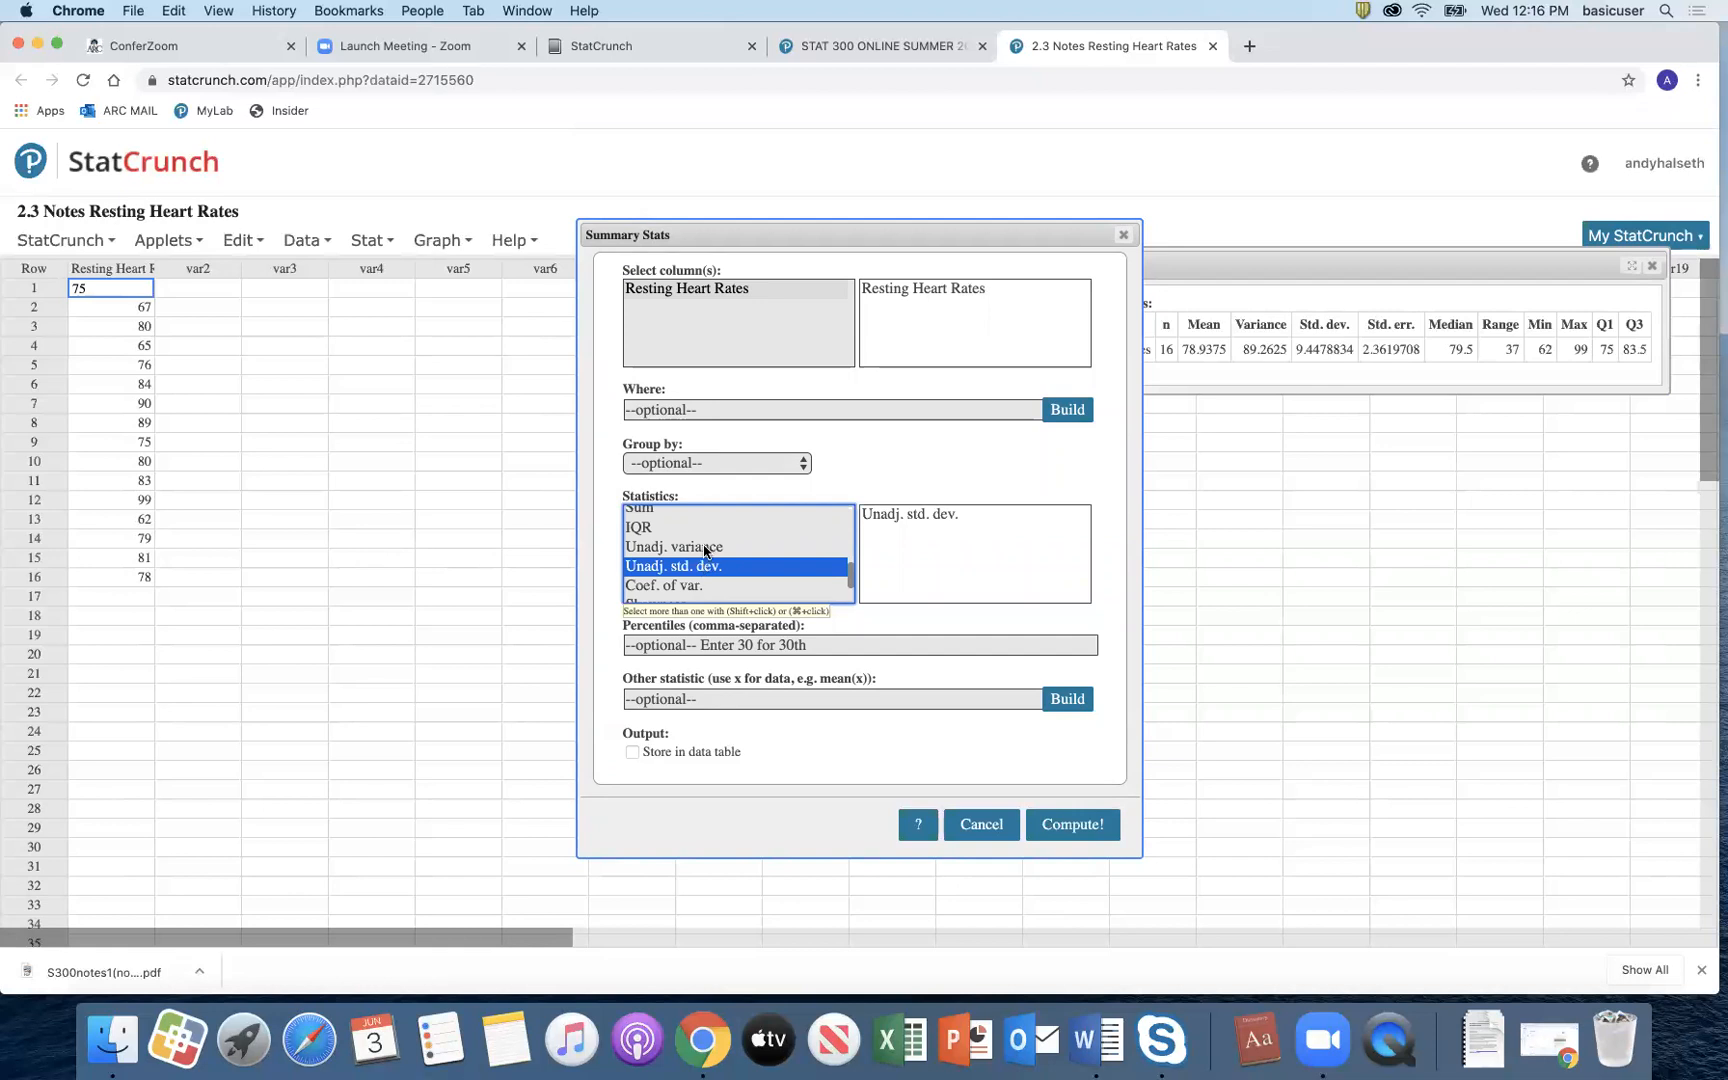
left_click(704, 548, "shift")
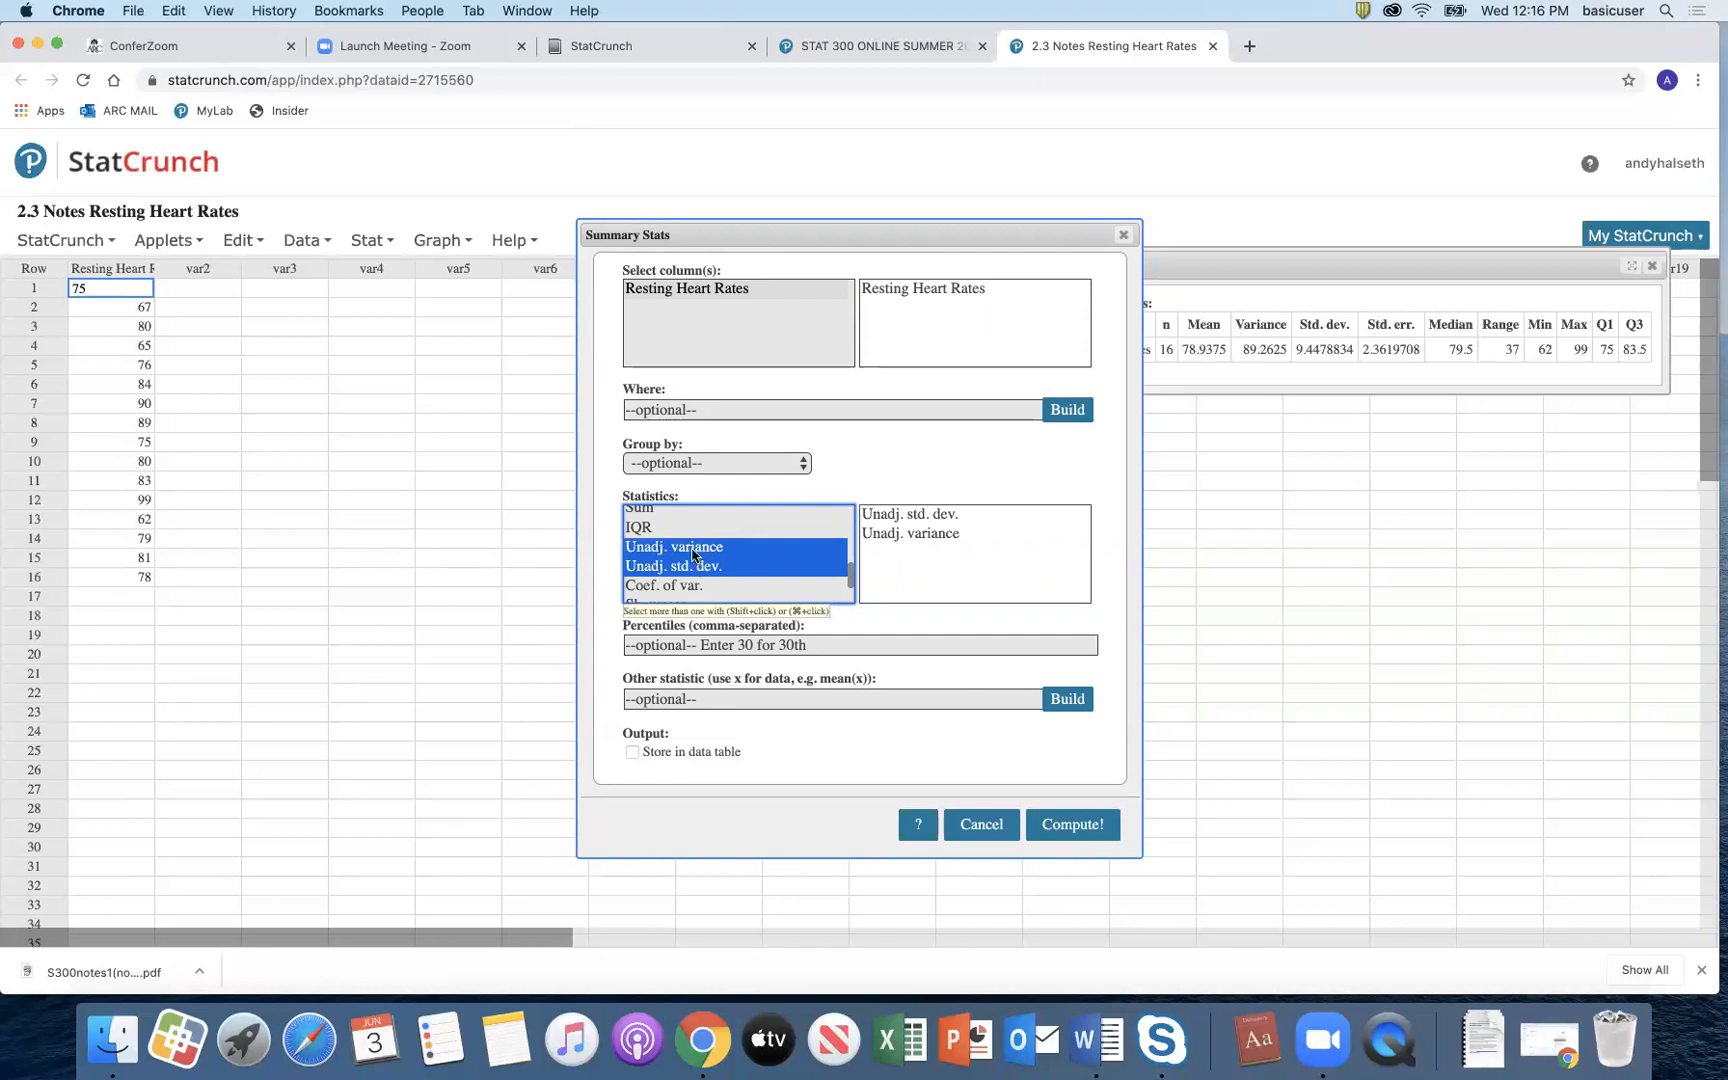
left_click(695, 528, "shift")
left_click(696, 563, "shift")
left_click(696, 584, "shift")
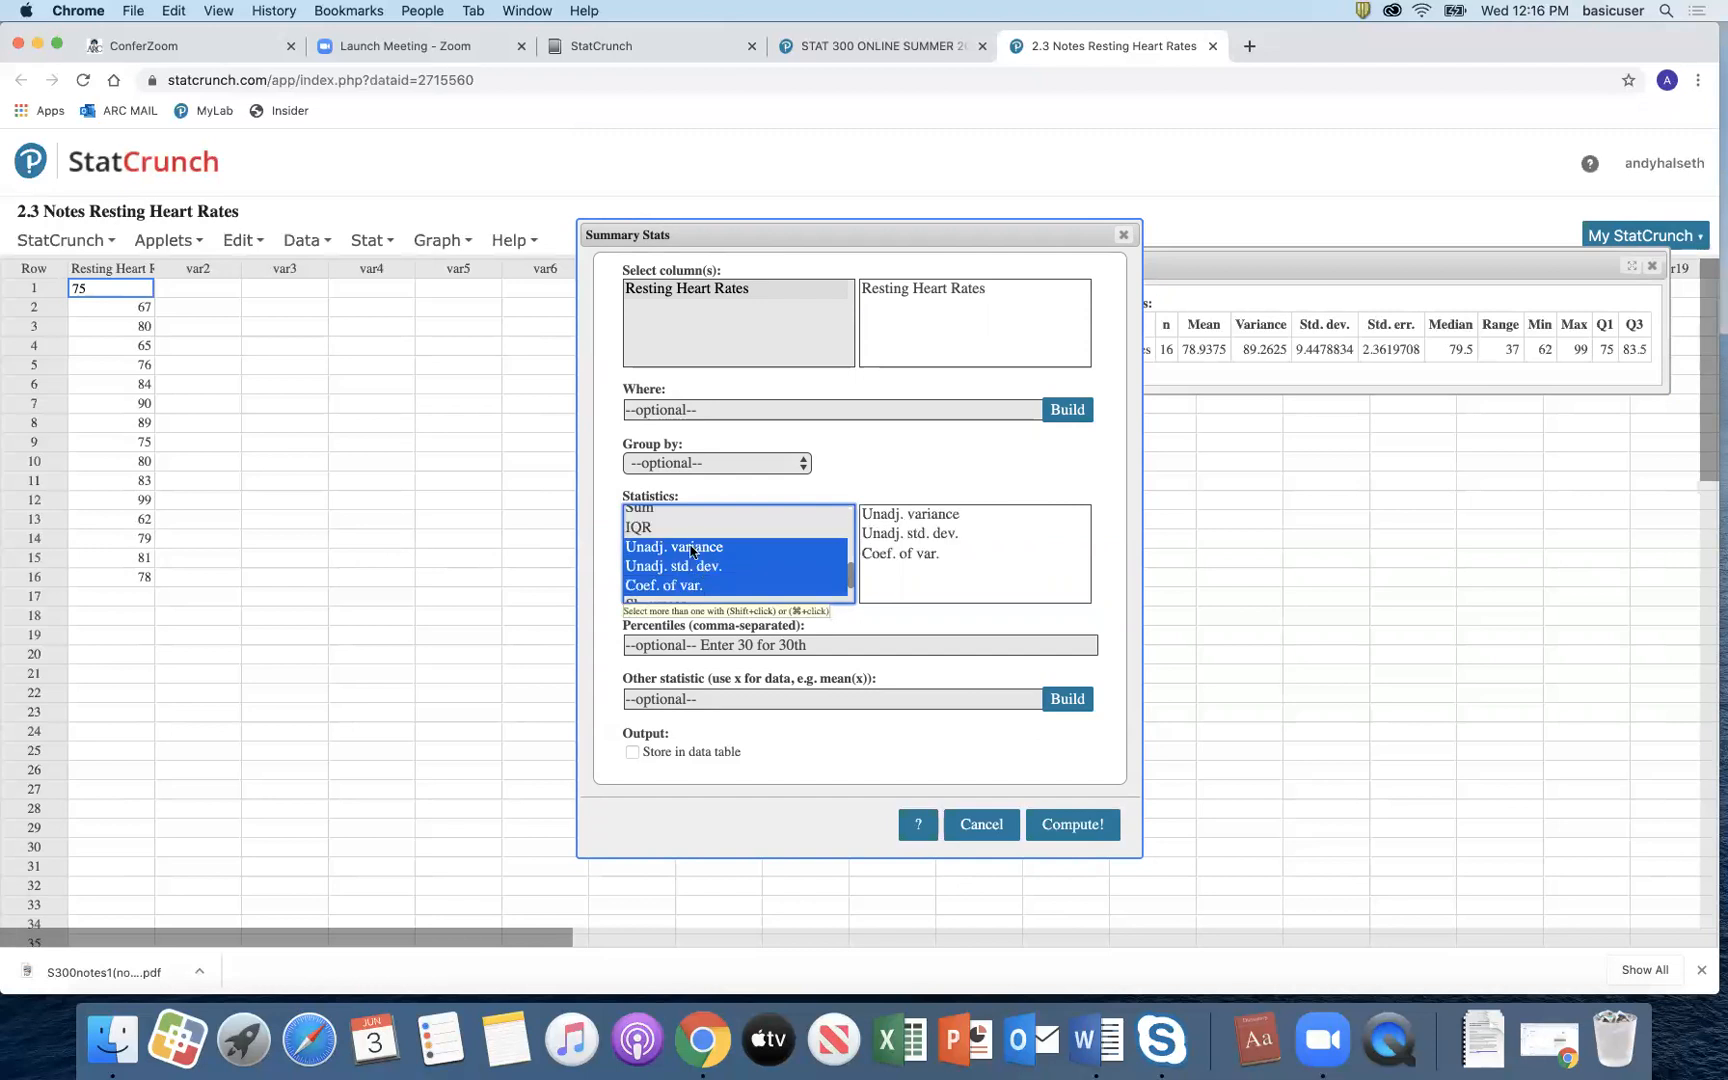
left_click(690, 529, "shift")
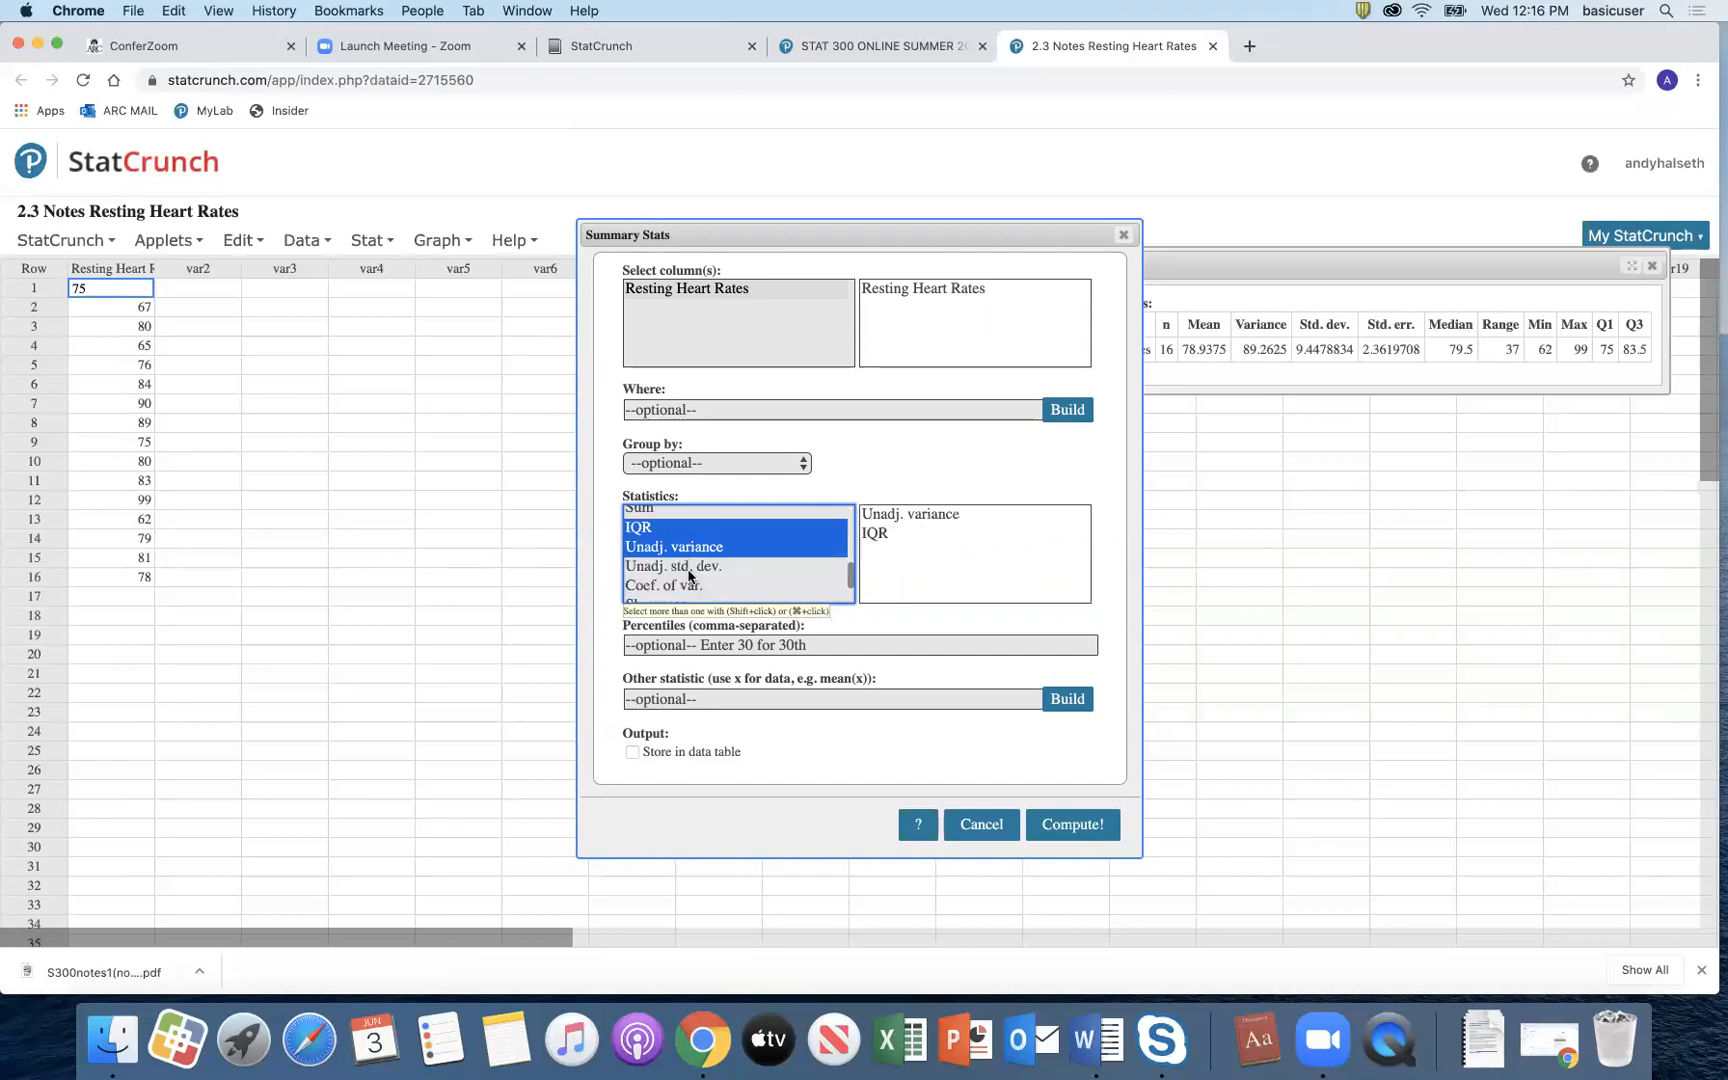
left_click(691, 566, "shift")
left_click(695, 524, "shift")
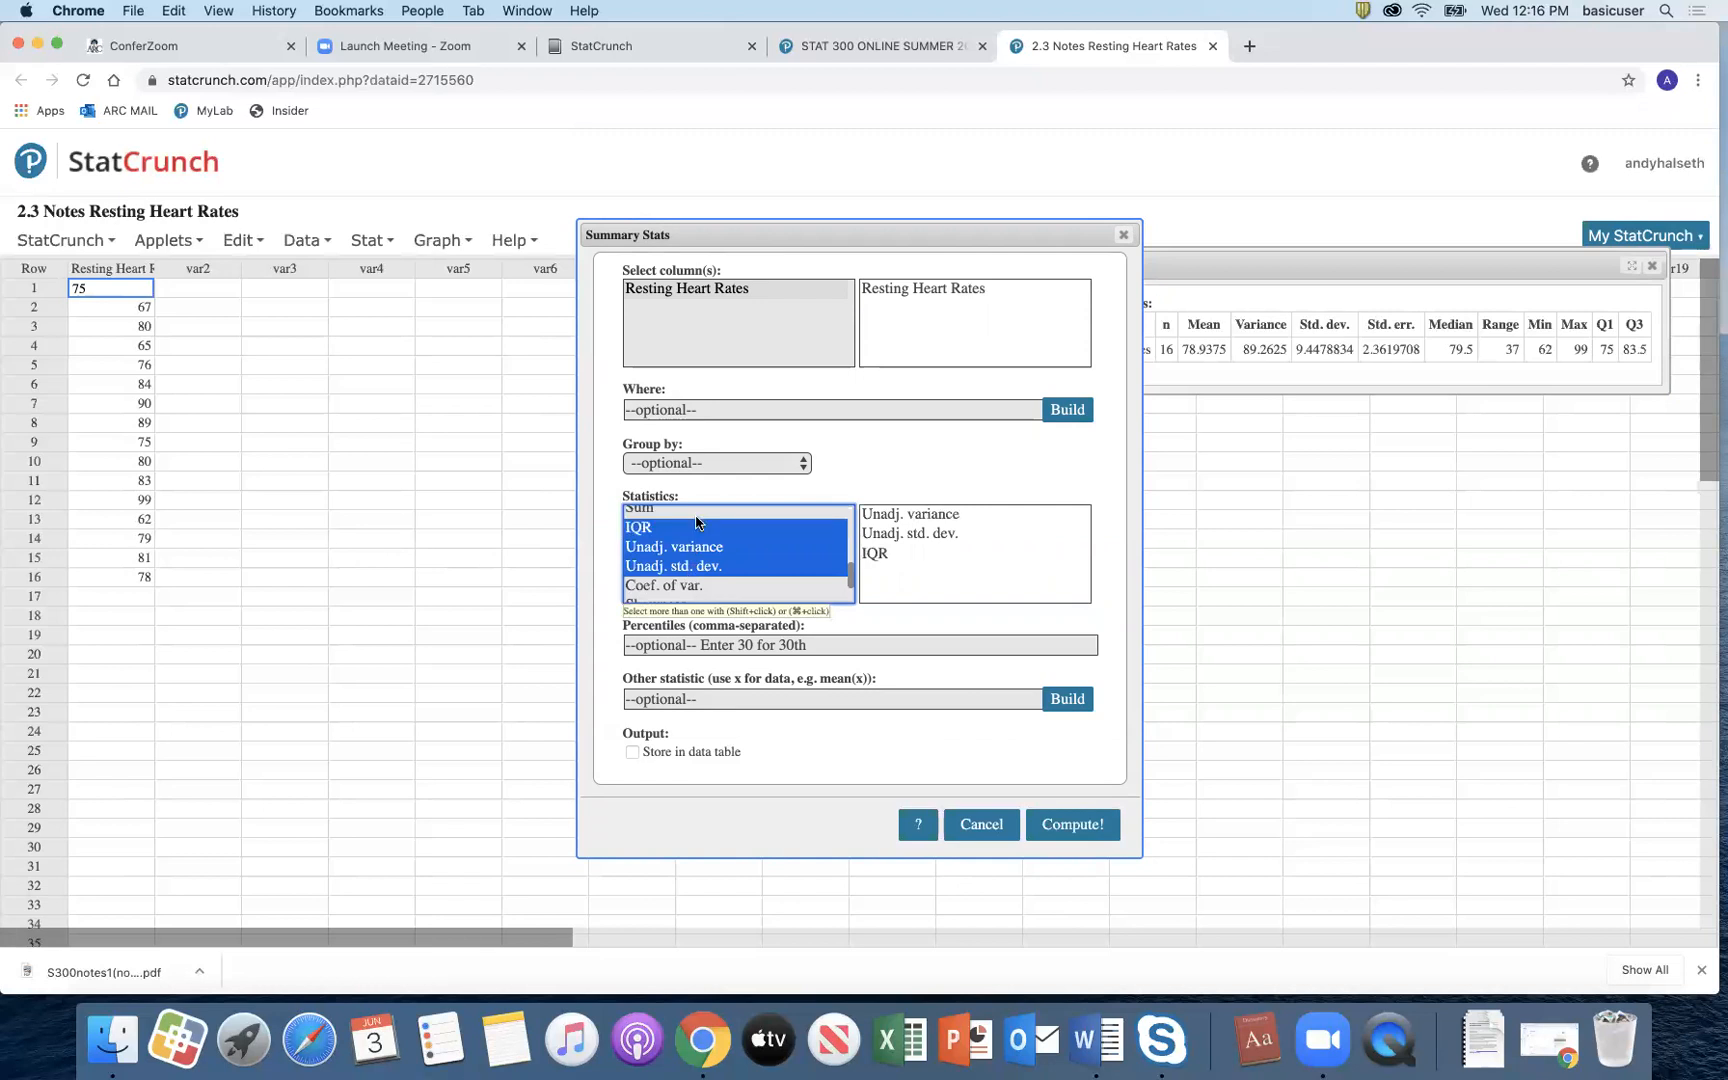
left_click(695, 583, "shift")
Step: Settle on Unadj. variance and Unadj. std. dev. and compute them (83.683594, 9.1478737)
scroll(699, 552, "up", 6)
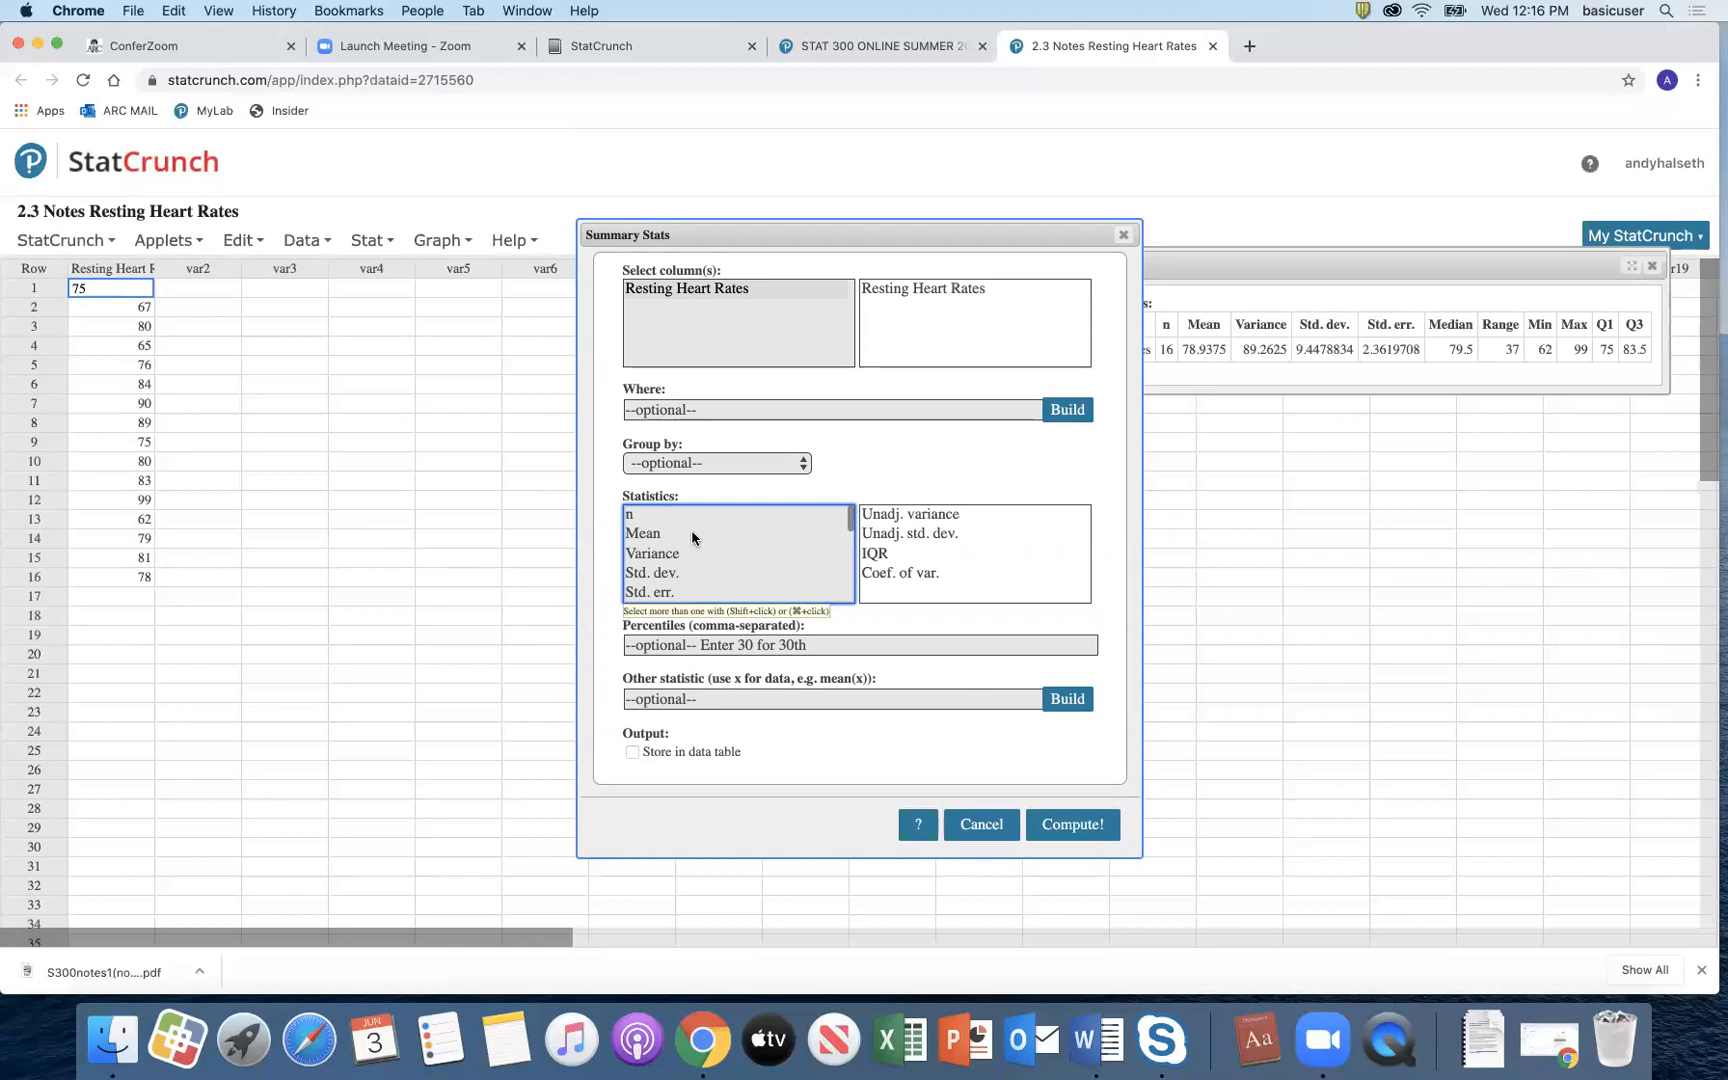
left_click(693, 533, "super")
left_click(693, 553, "super")
left_click(693, 572, "super")
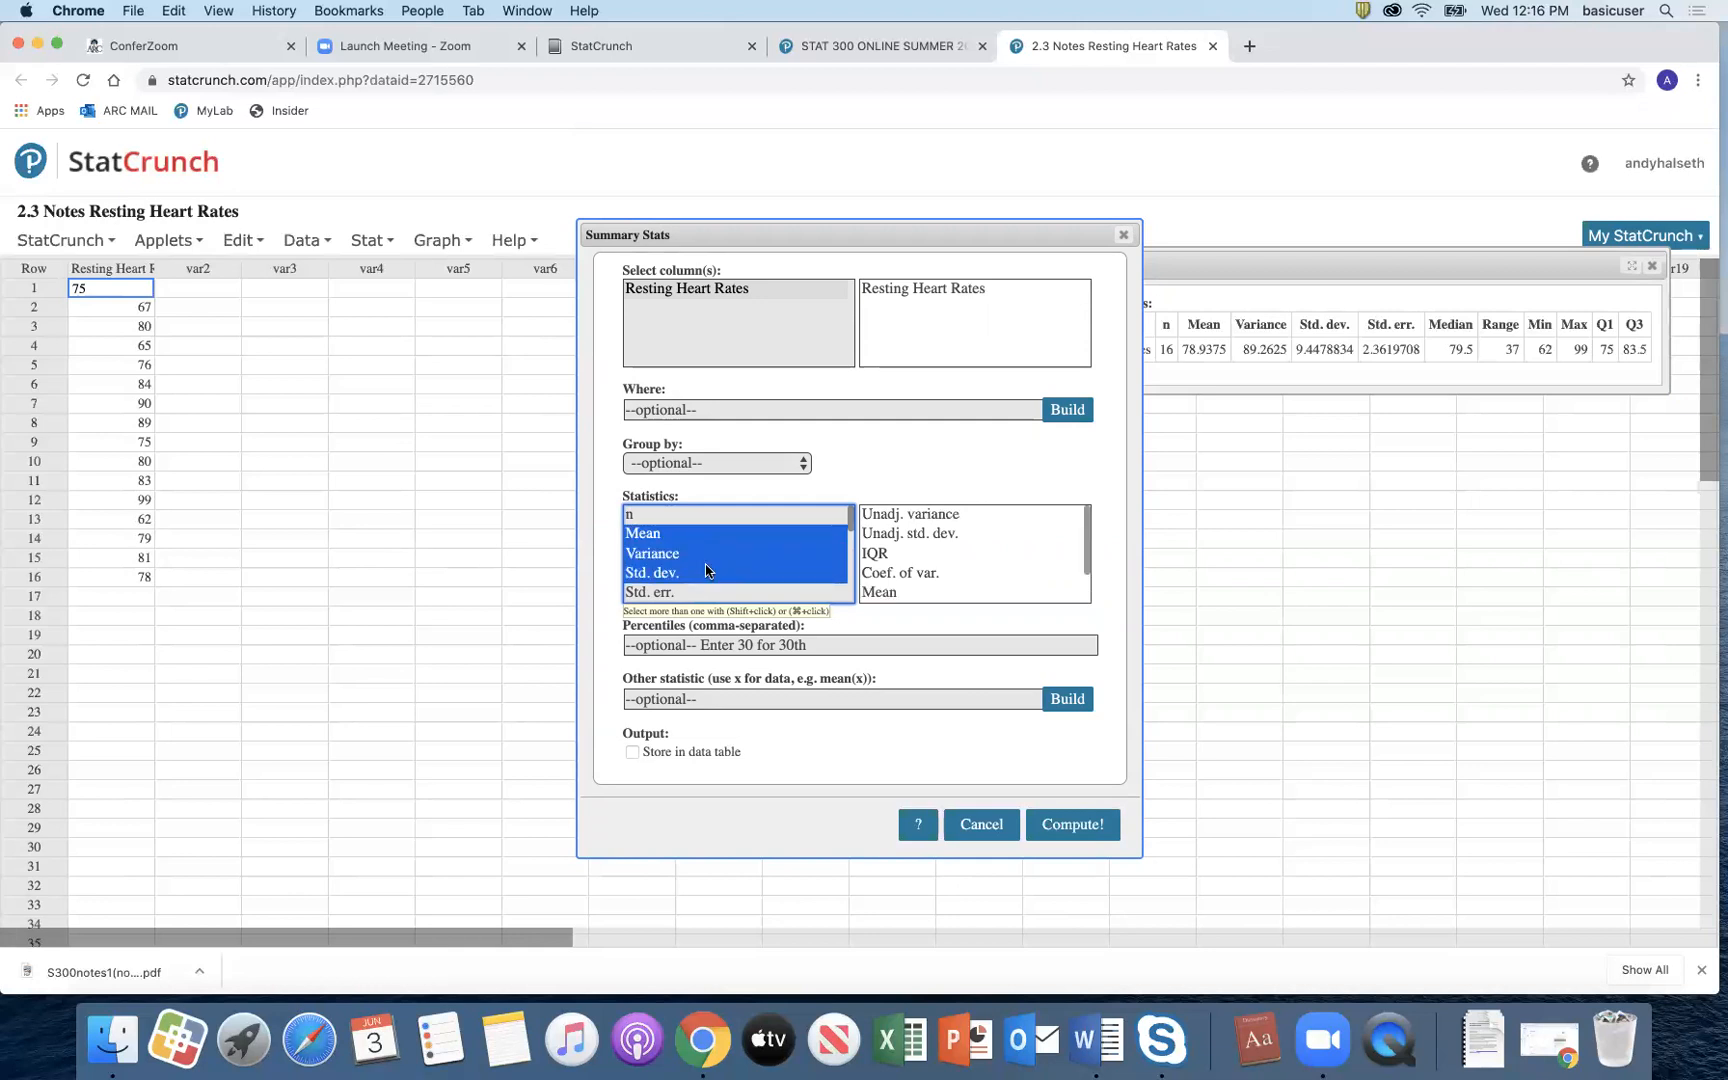
scroll(705, 563, "down", 5)
scroll(705, 571, "down", 1)
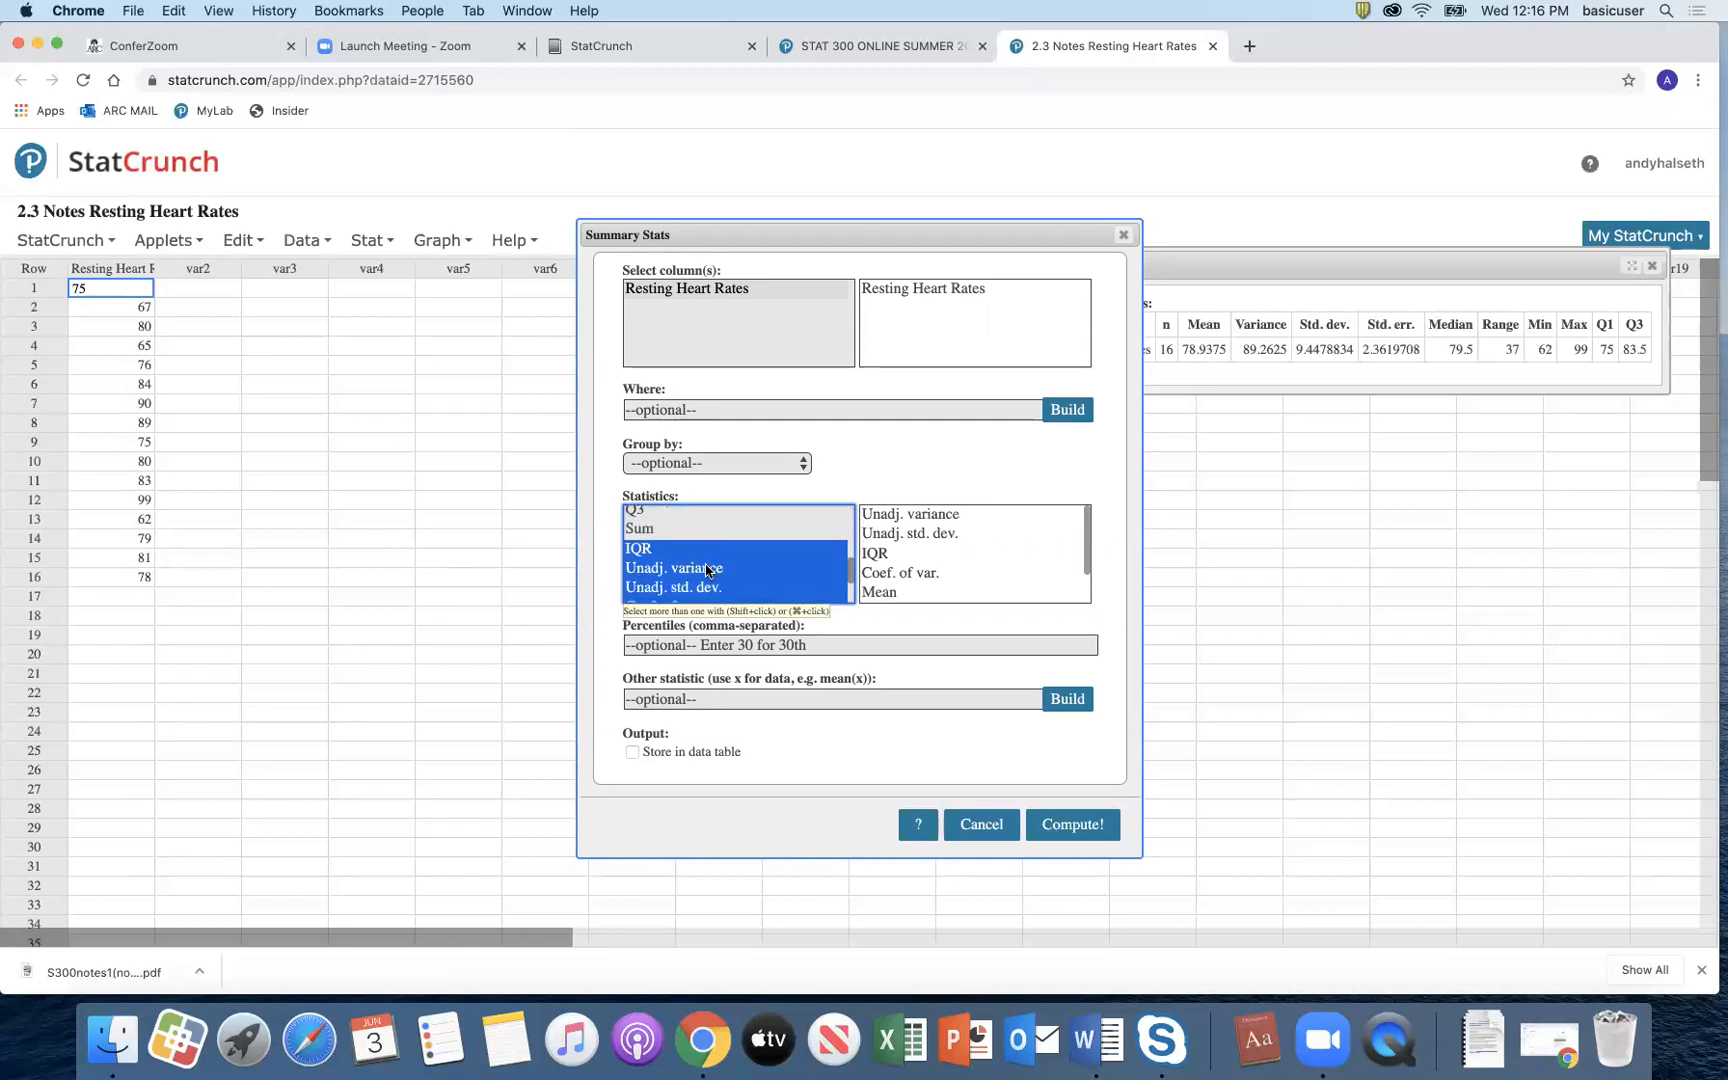
left_click(708, 530)
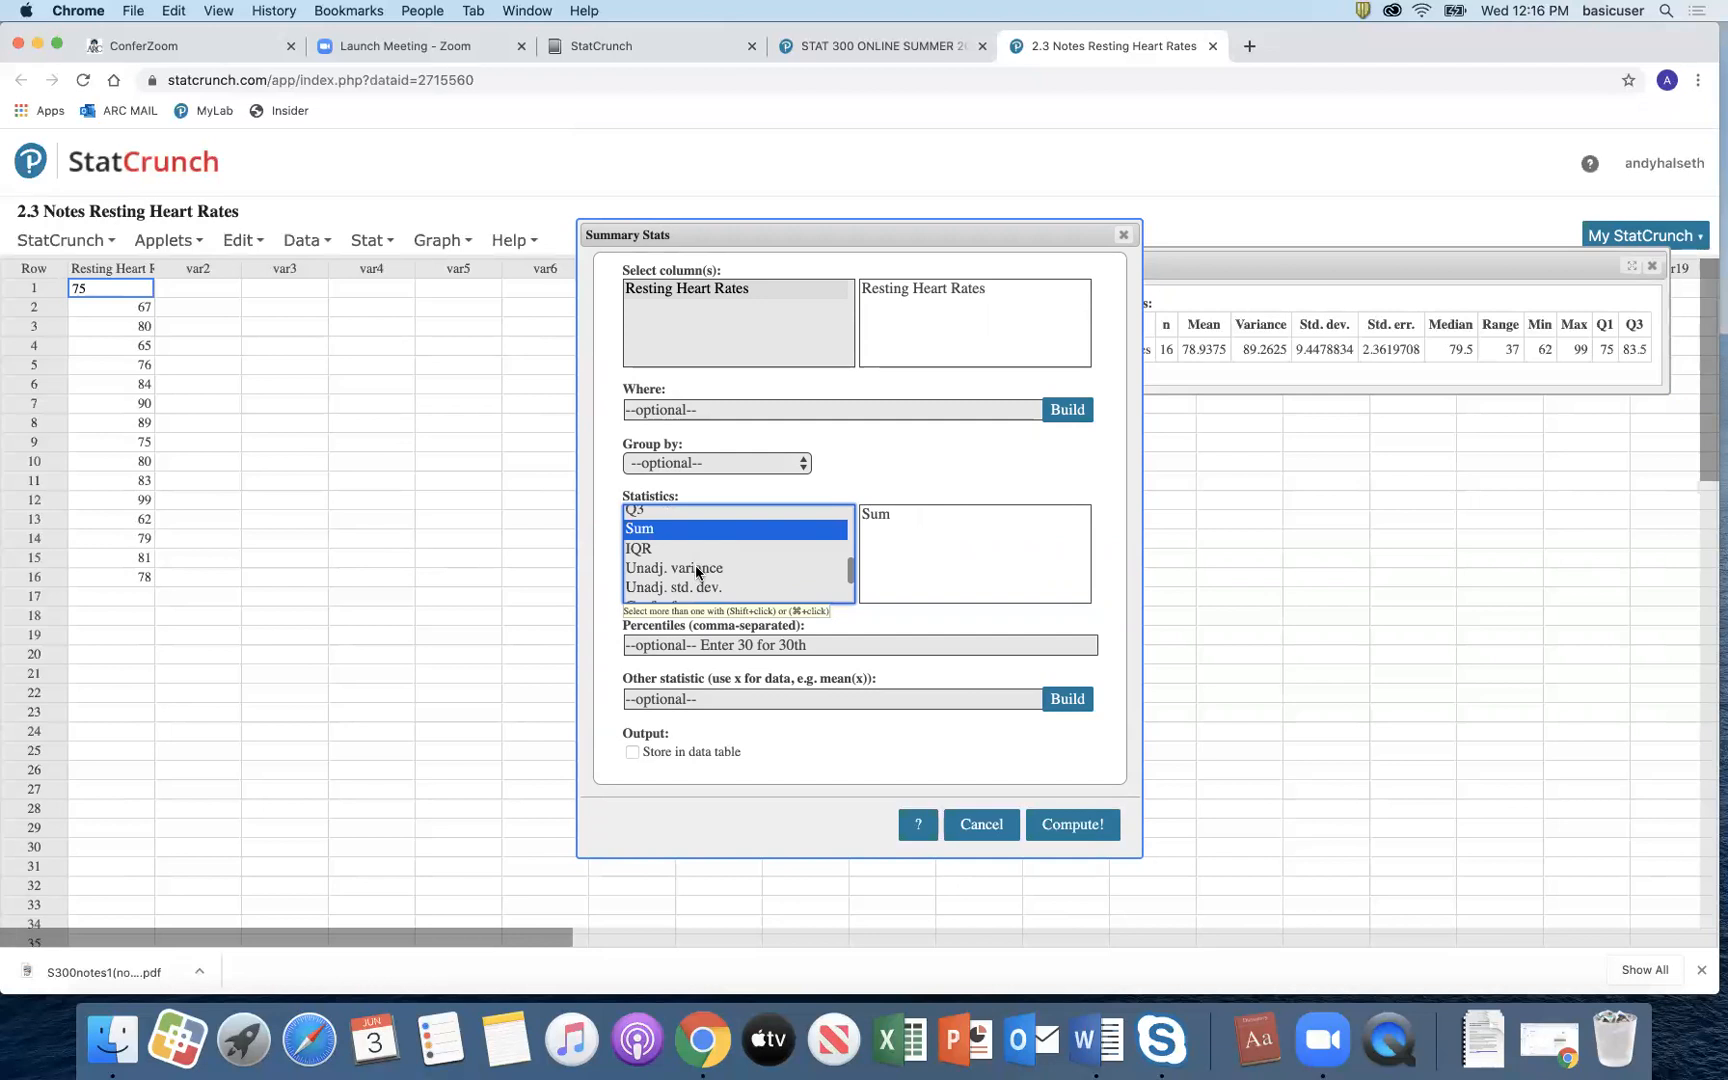
left_click(697, 568, "super")
left_click(698, 588, "super")
left_click(730, 529, "super")
scroll(730, 550, "down", 2)
left_click(1034, 822)
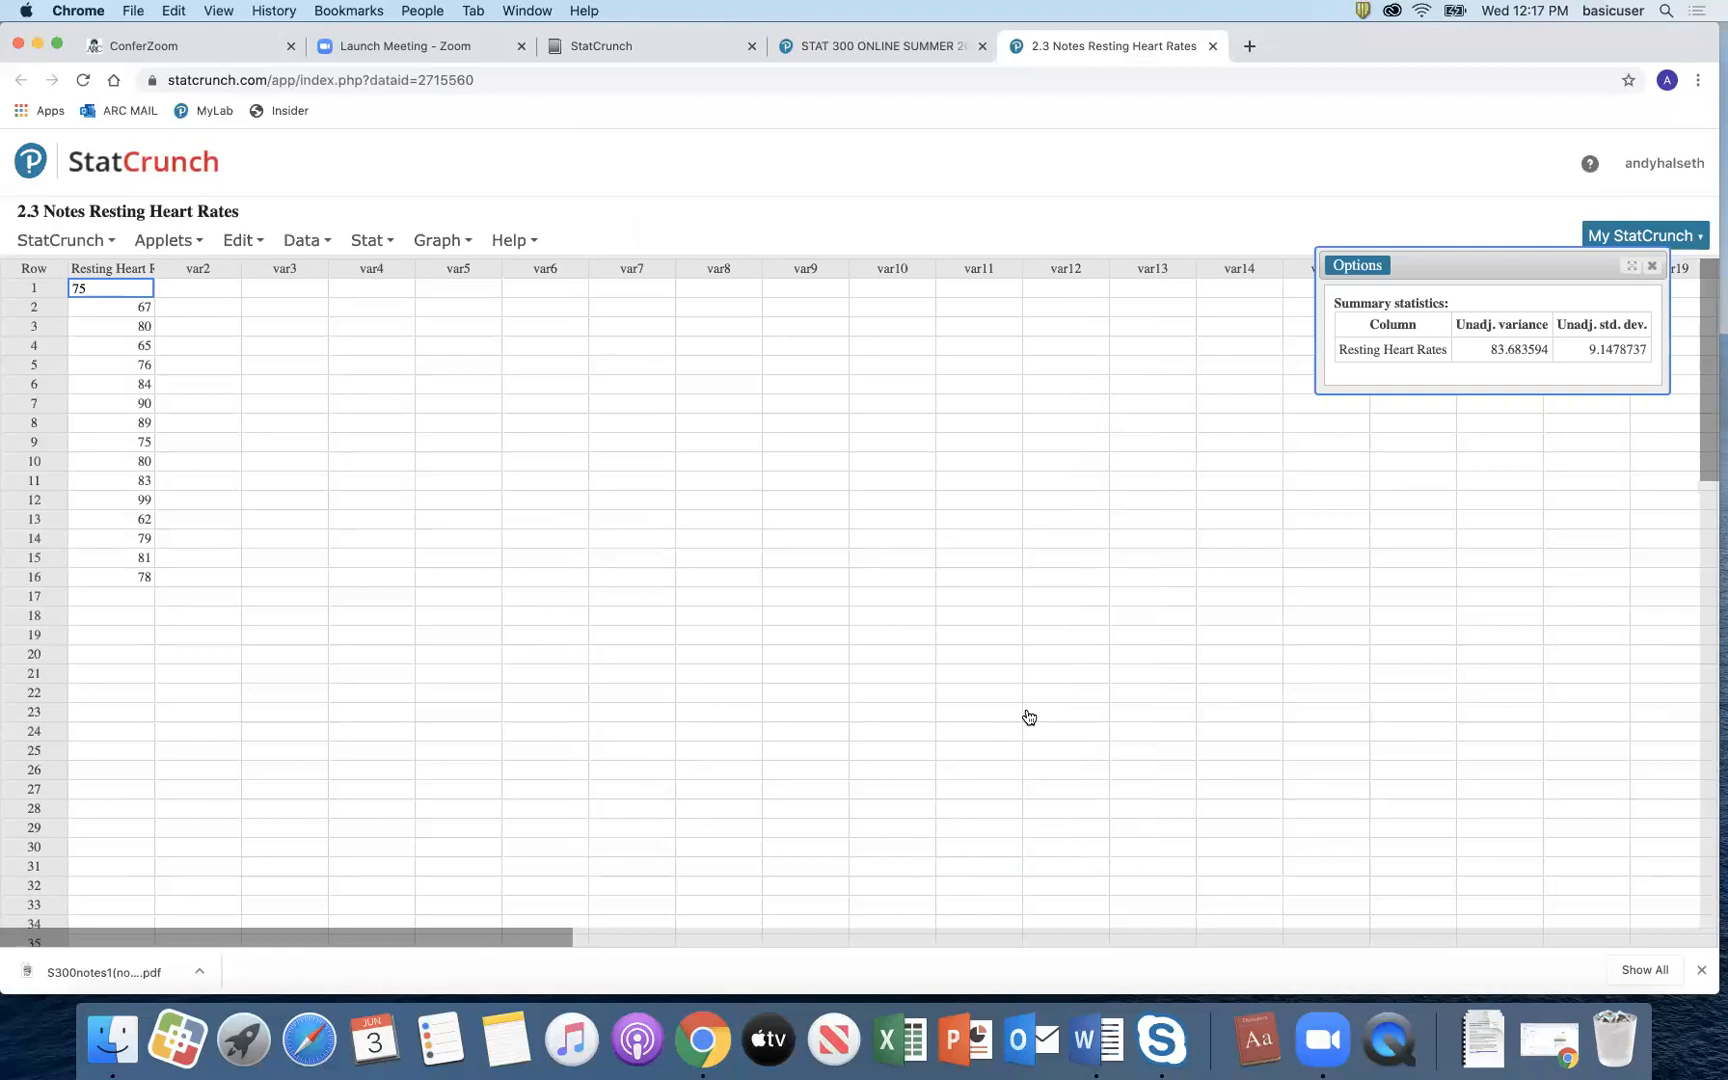
Step: Close Resting Heart Rates and open the 2.5 Notes Hours of TV (Problem #6) data set
left_click(1211, 46)
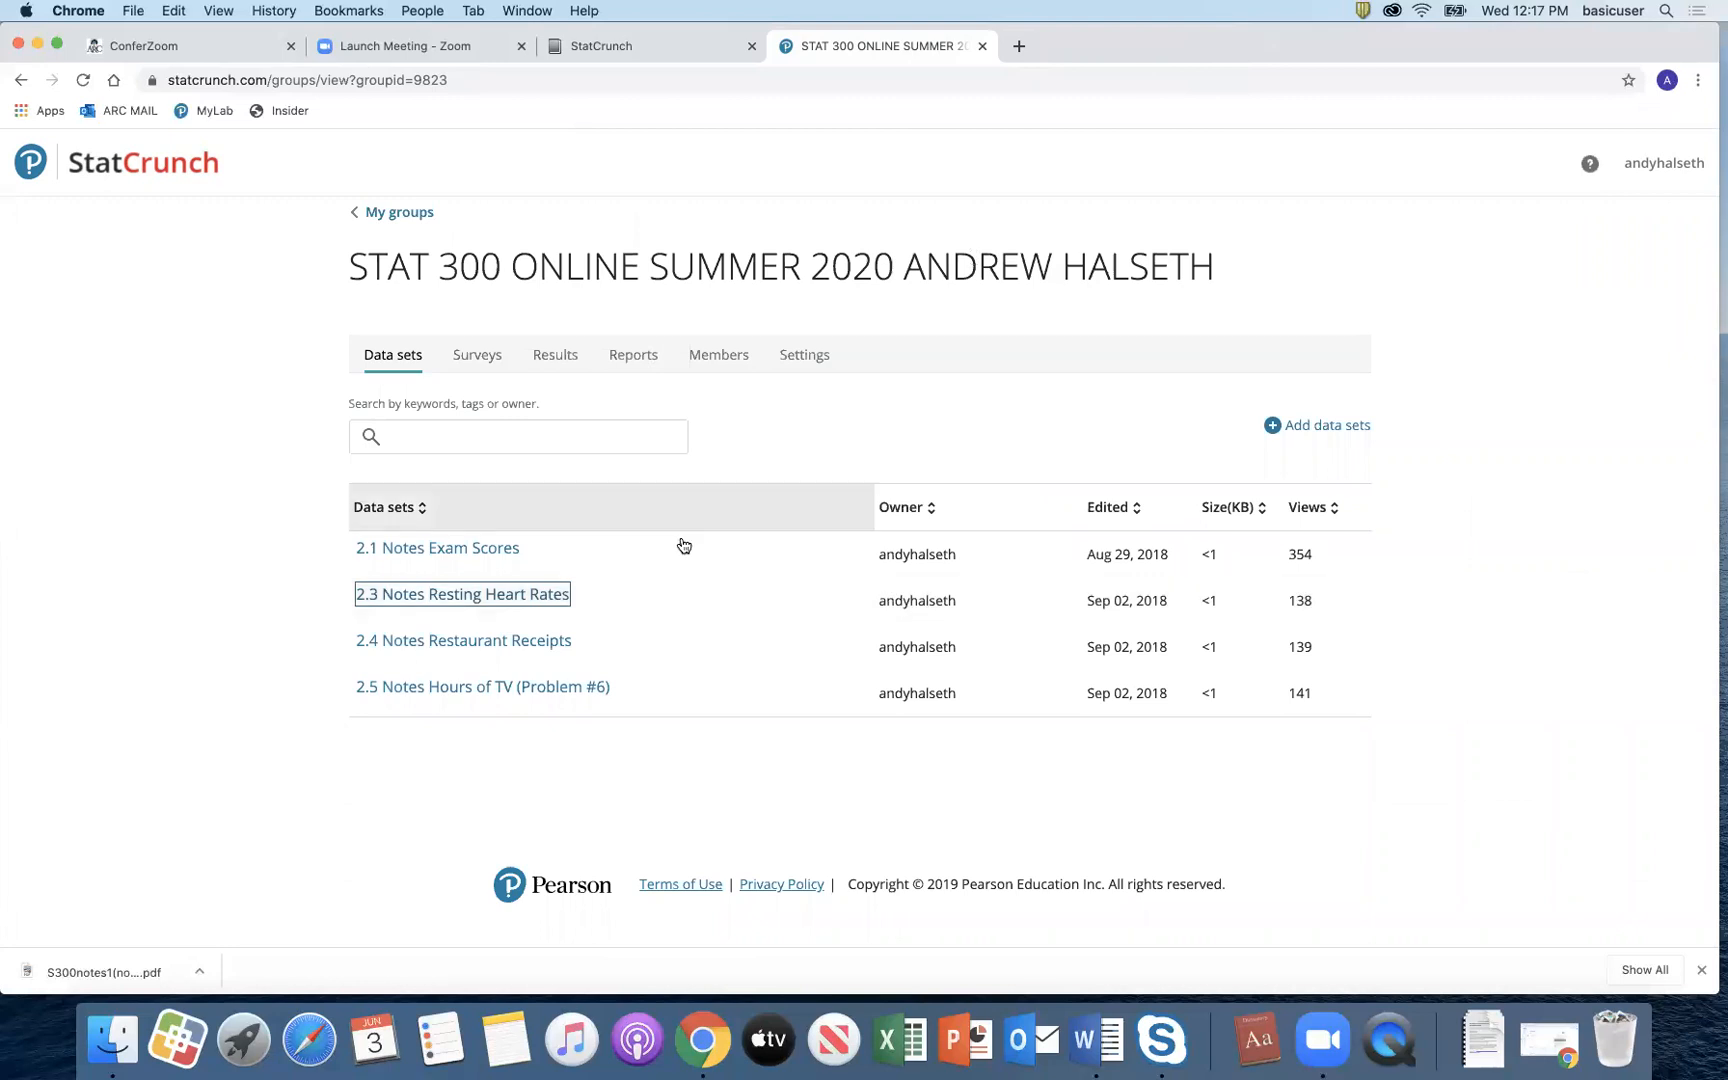
left_click(500, 690)
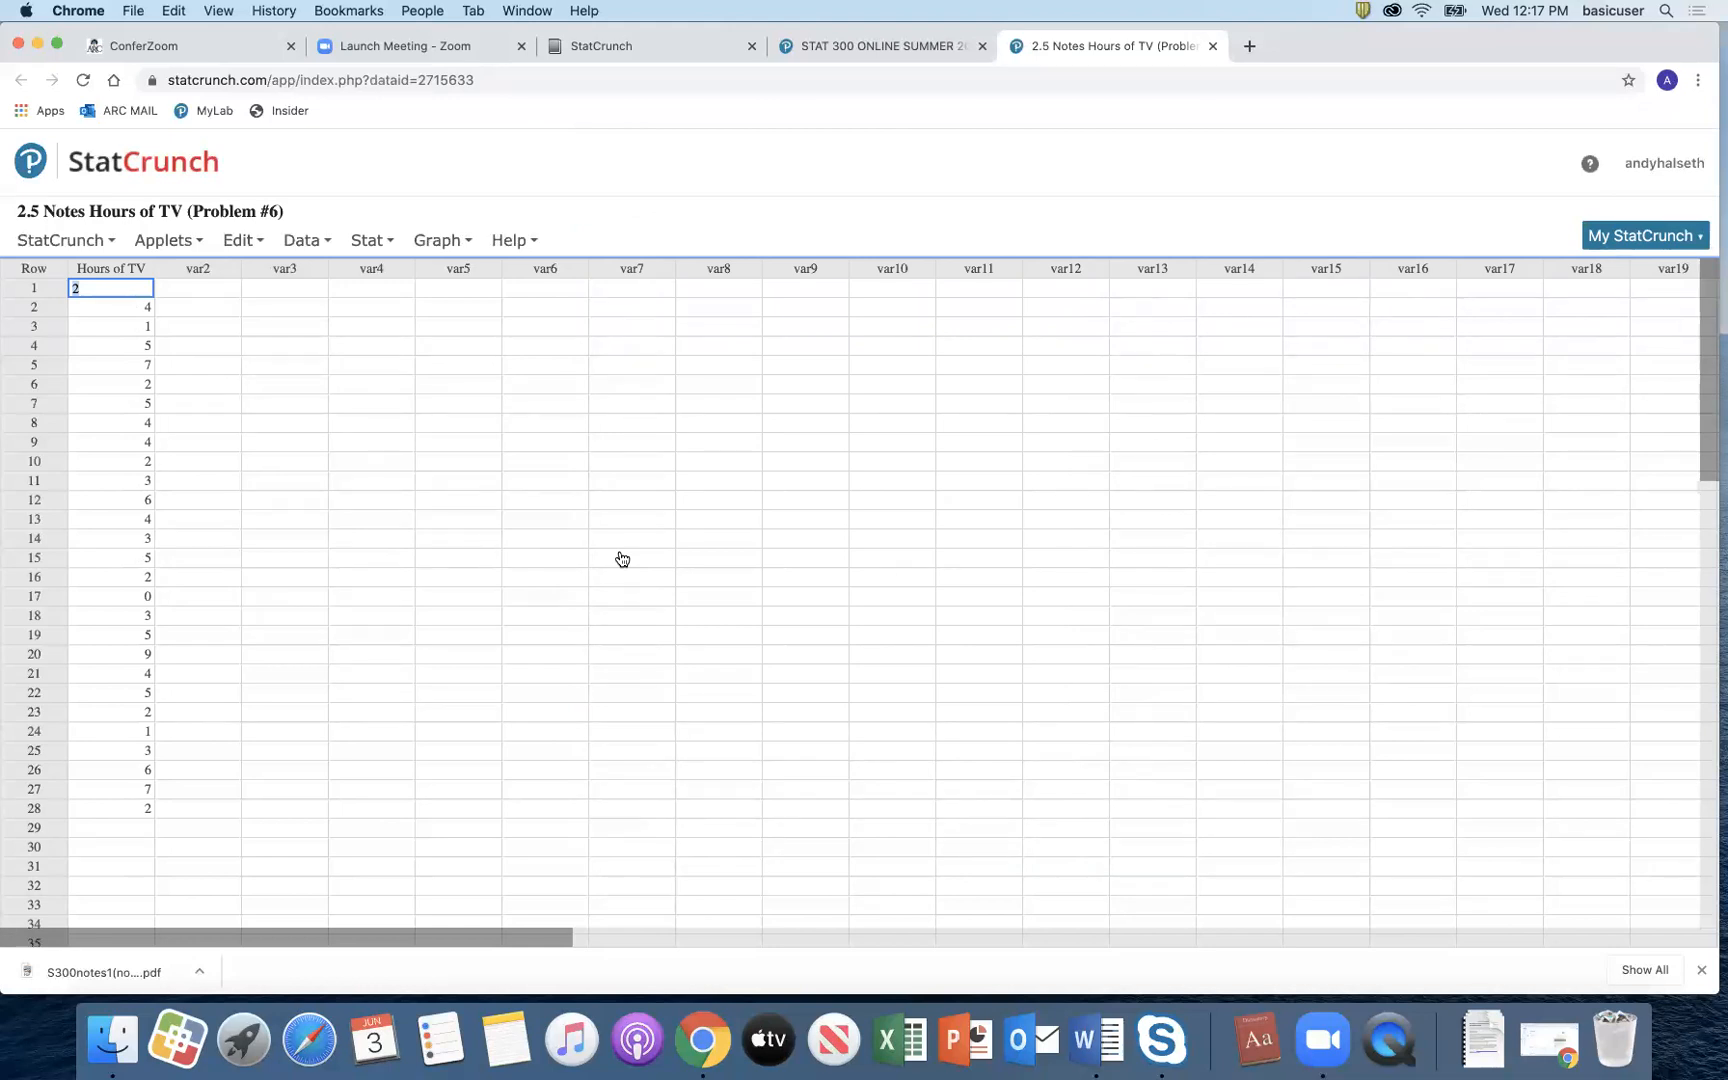
Step: Compute column summary statistics for Hours of TV: n 28, mean 3.7857143, median 4, Q1 2, Q3 5
left_click(377, 241)
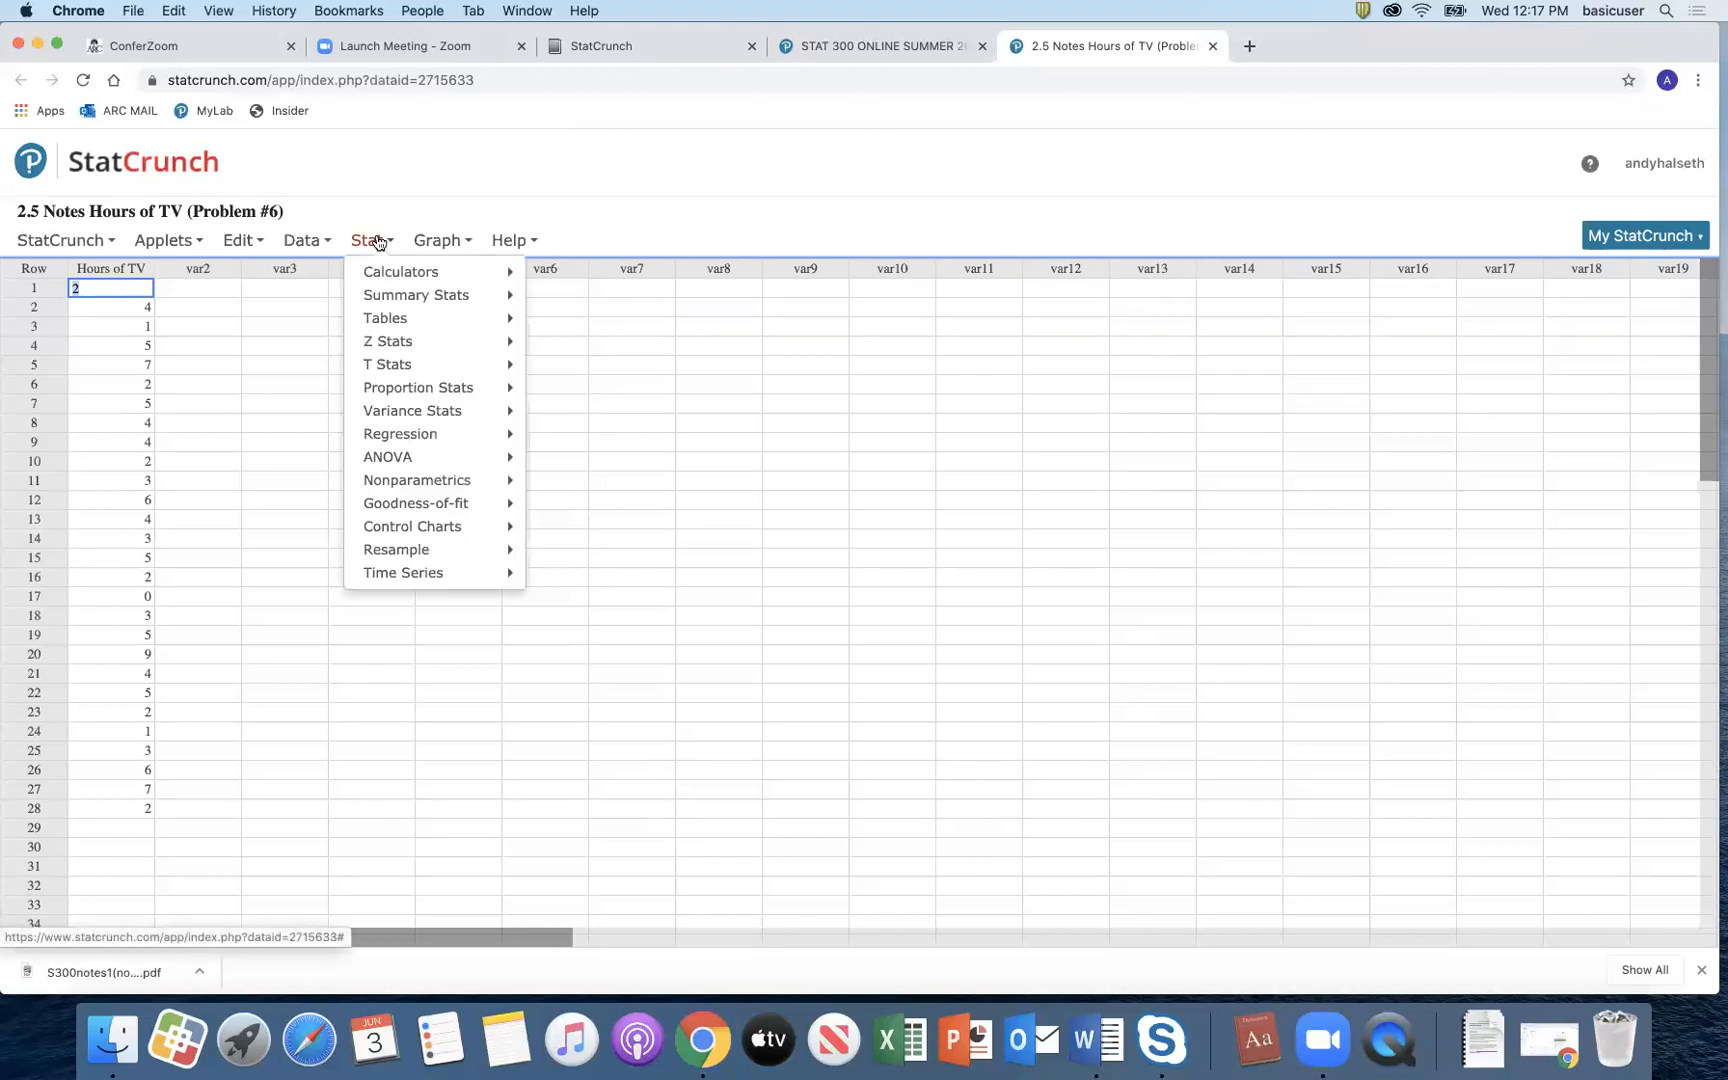
mouse_move(378, 296)
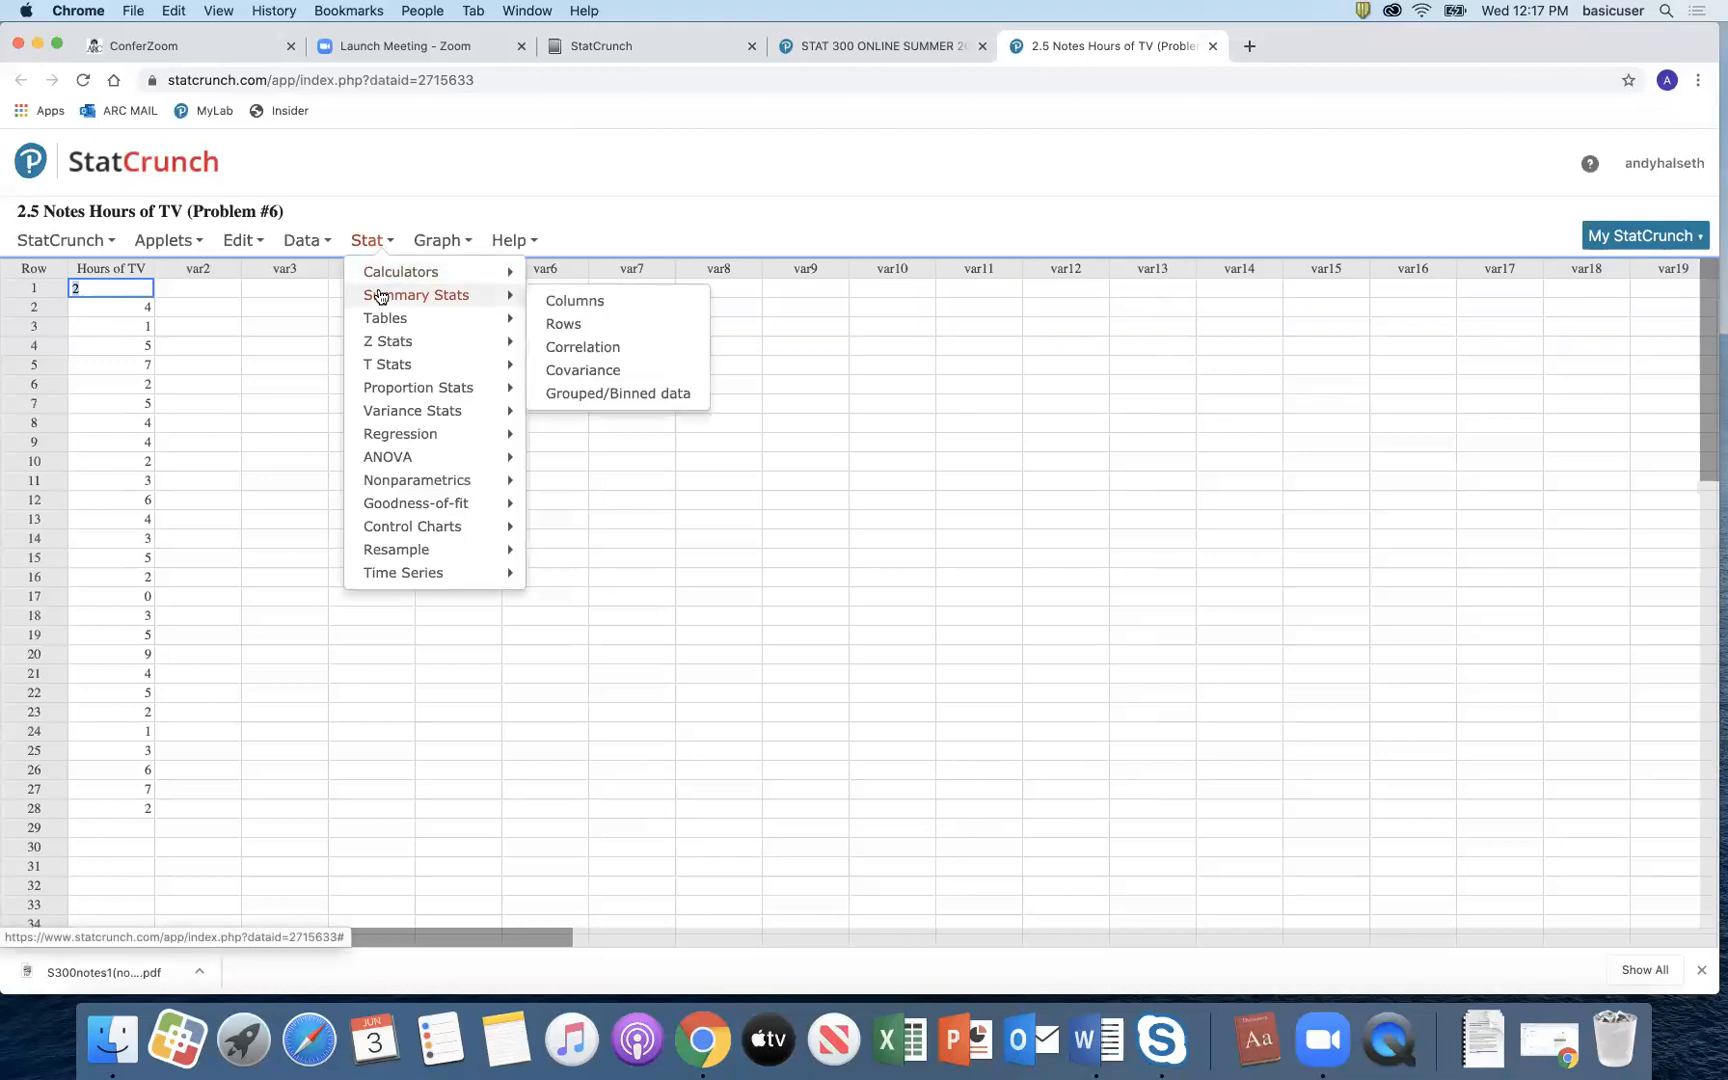
left_click(569, 299)
left_click(667, 291)
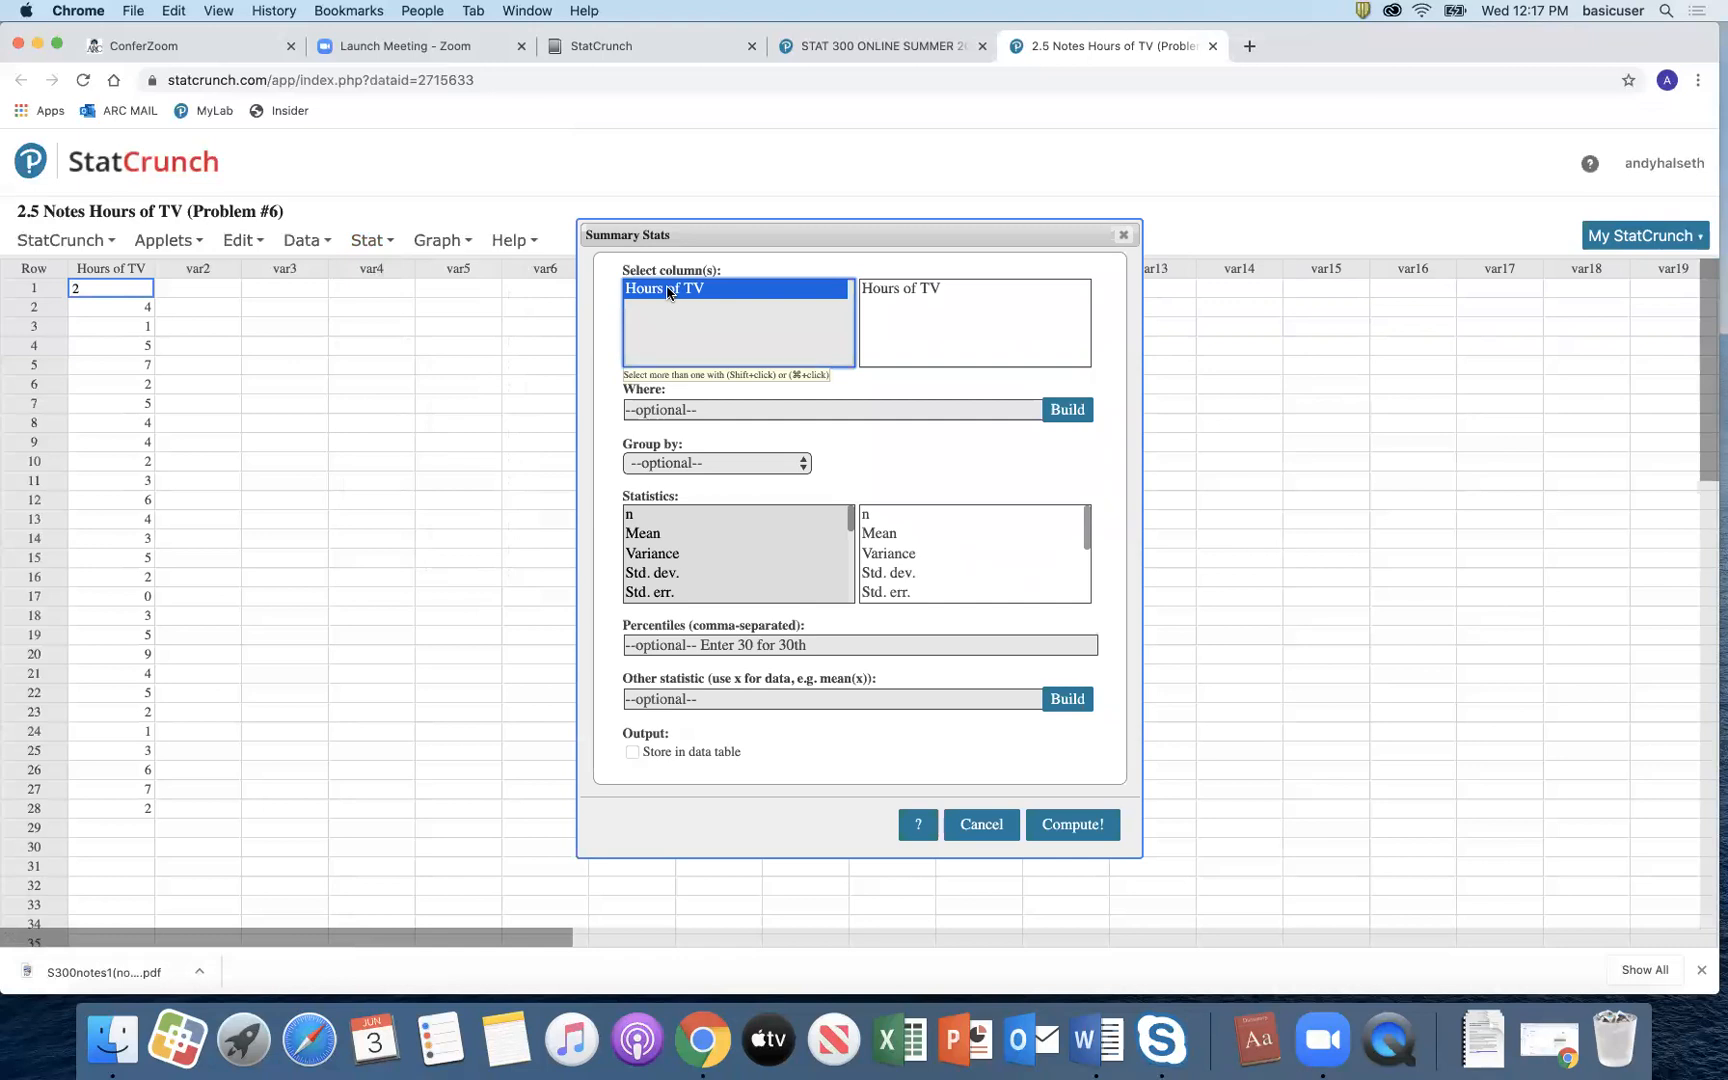
scroll(715, 527, "down", 3)
scroll(715, 527, "down", 3)
scroll(715, 527, "up", 4)
scroll(715, 527, "down", 2)
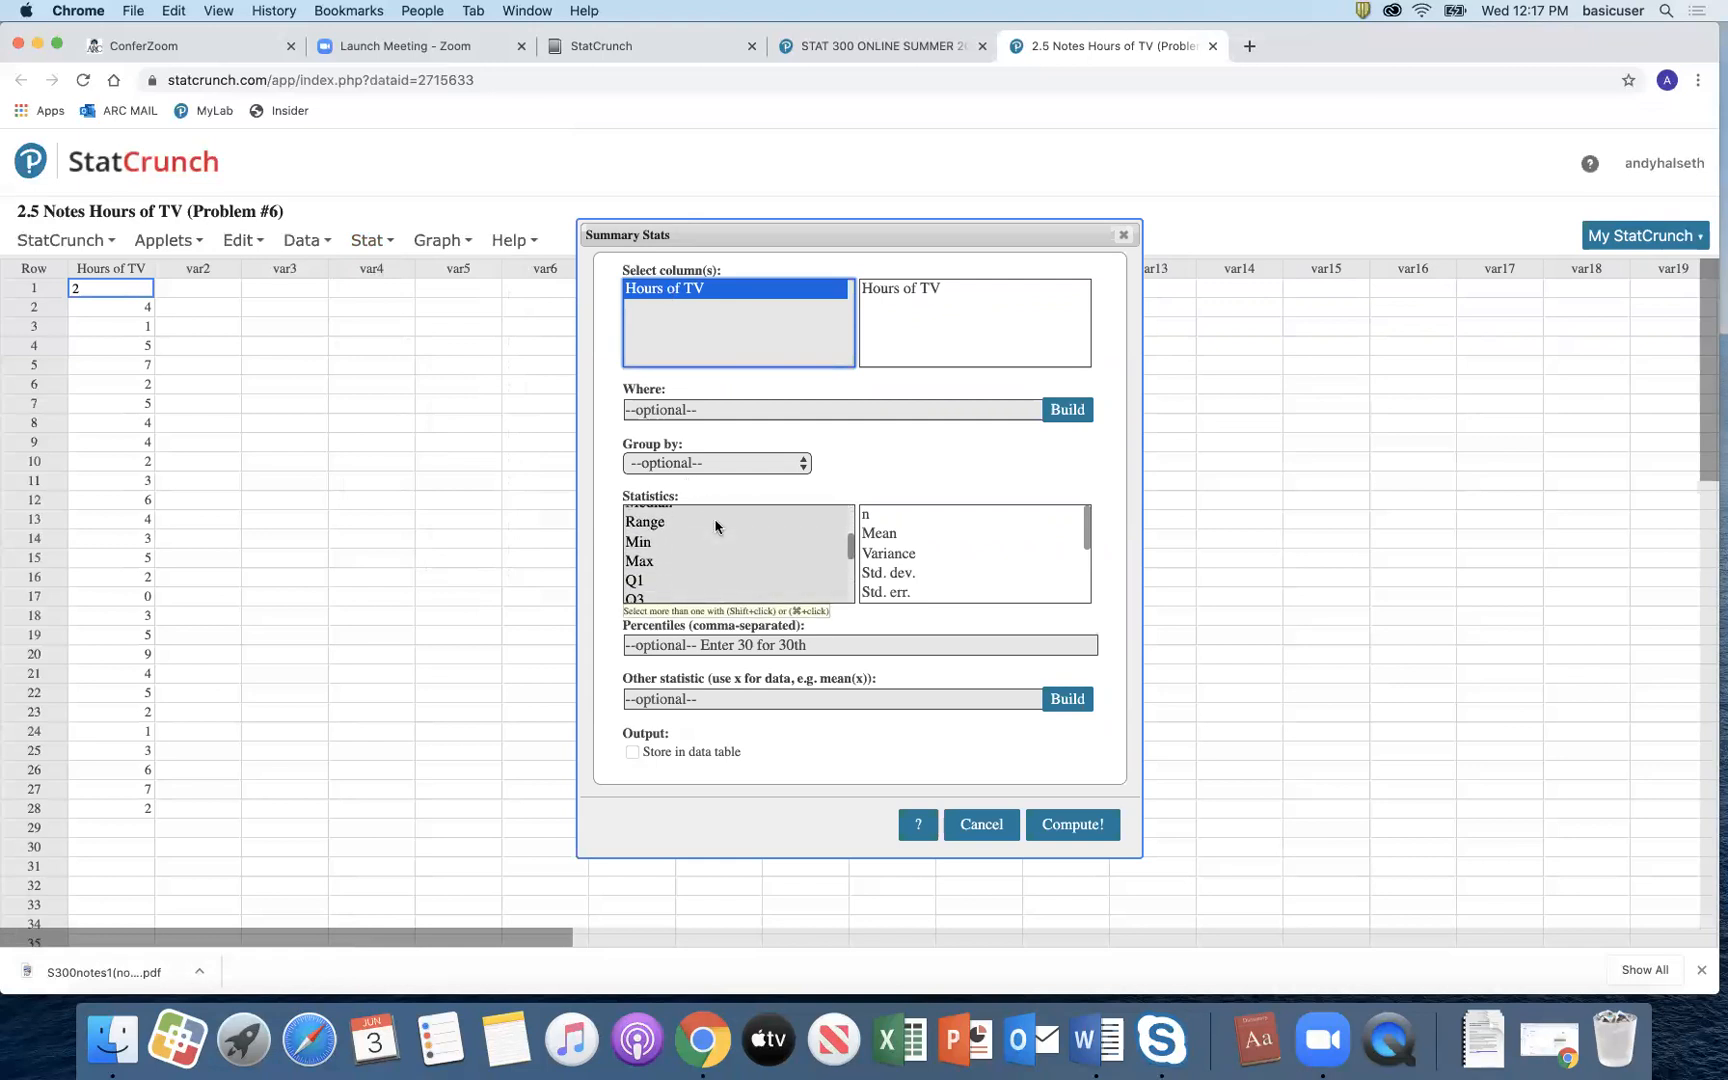
scroll(715, 527, "up", 1)
scroll(715, 527, "down", 2)
scroll(715, 527, "up", 3)
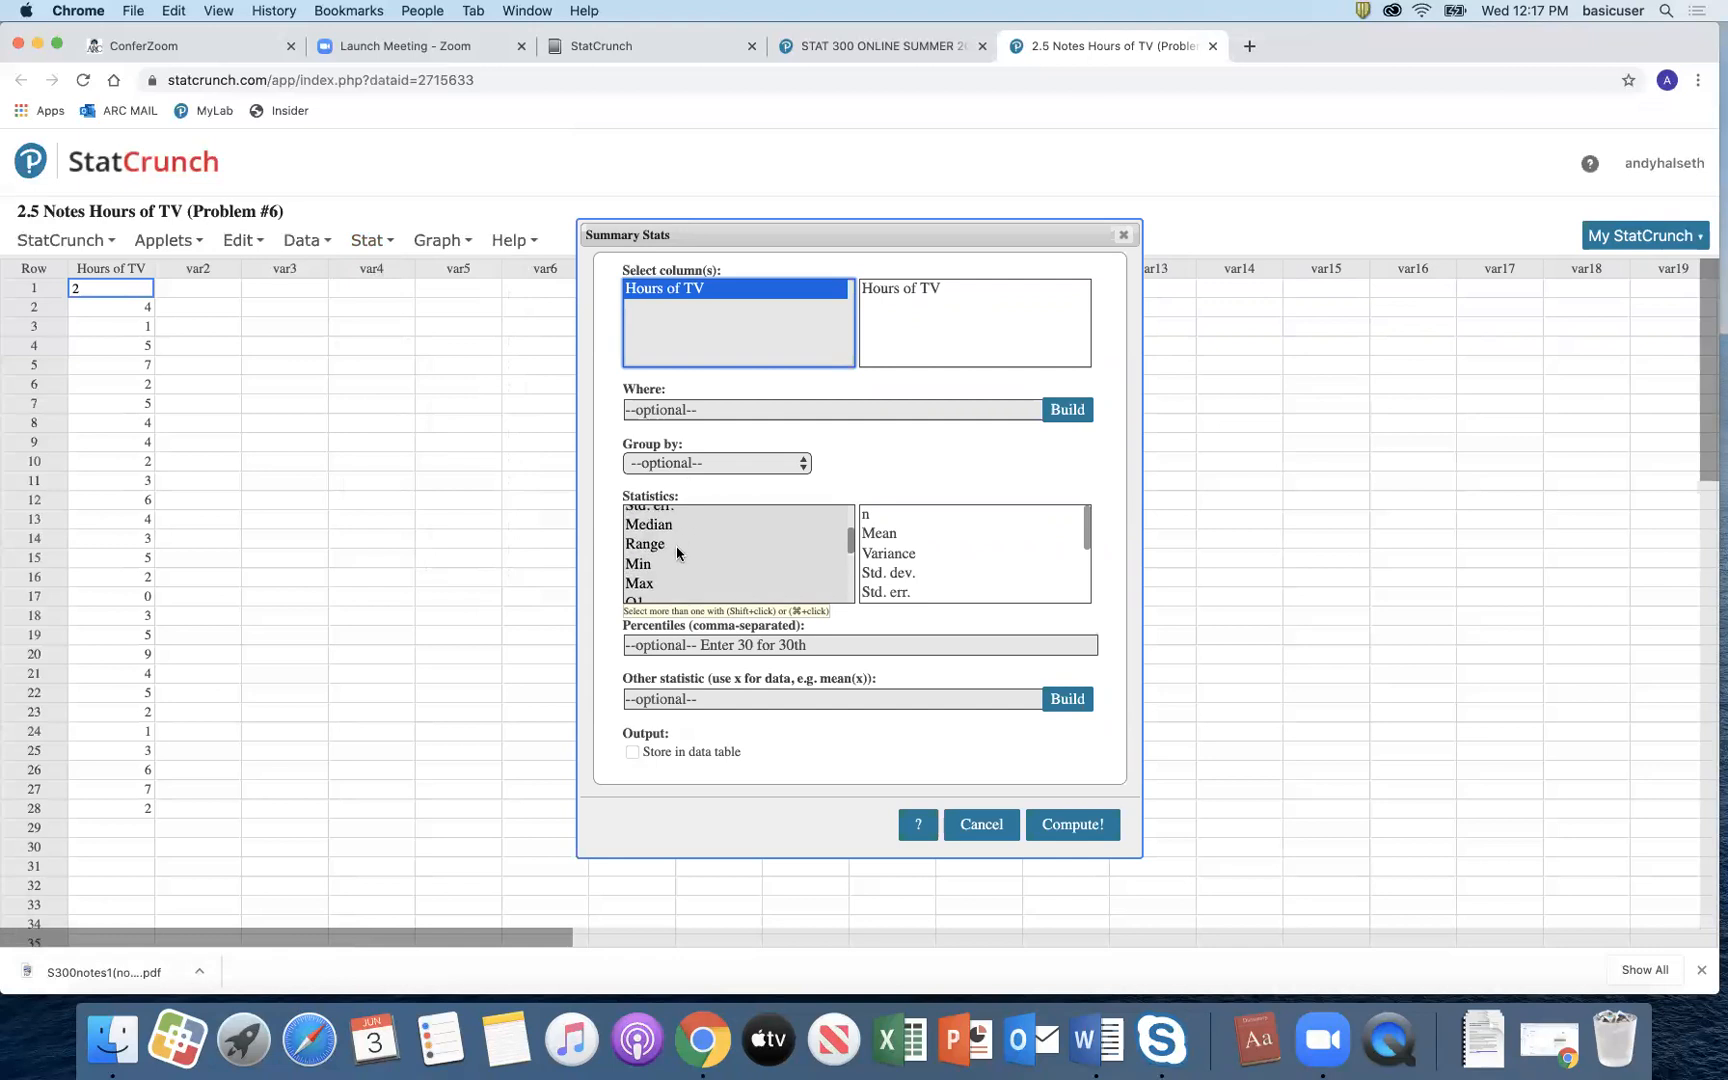
scroll(669, 579, "down", 2)
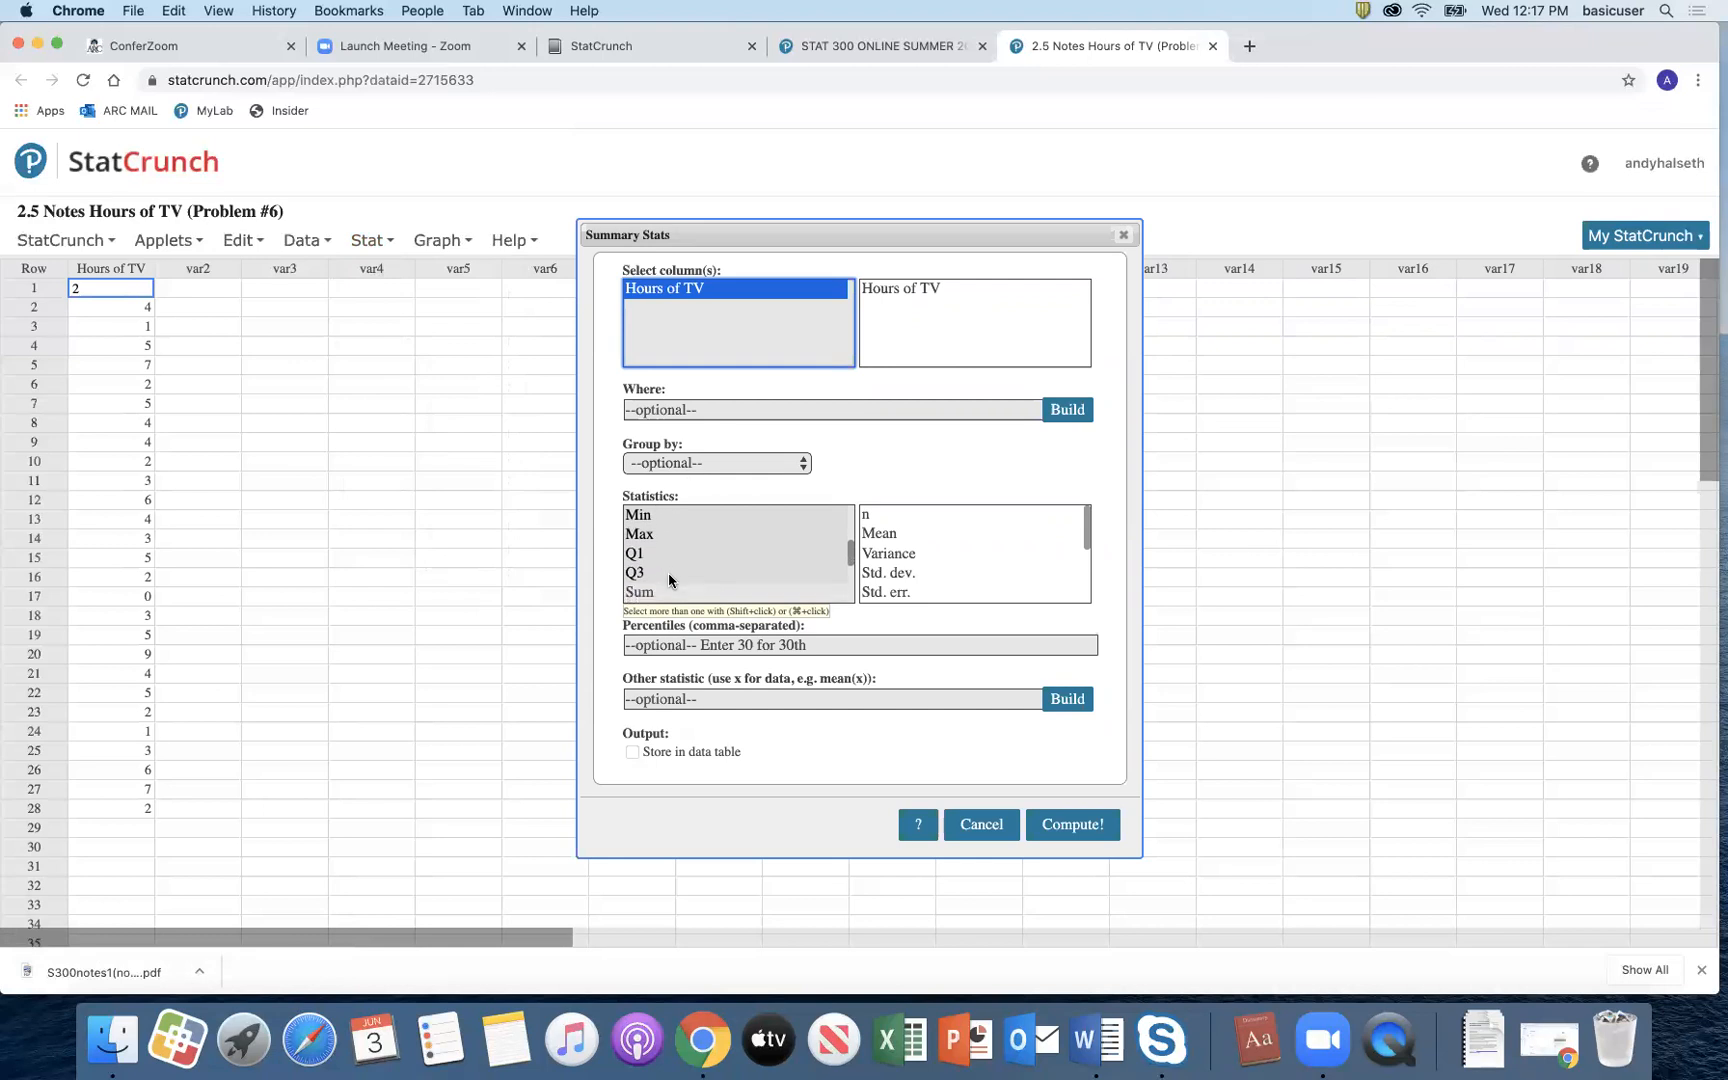
scroll(682, 561, "up", 3)
scroll(691, 566, "down", 1)
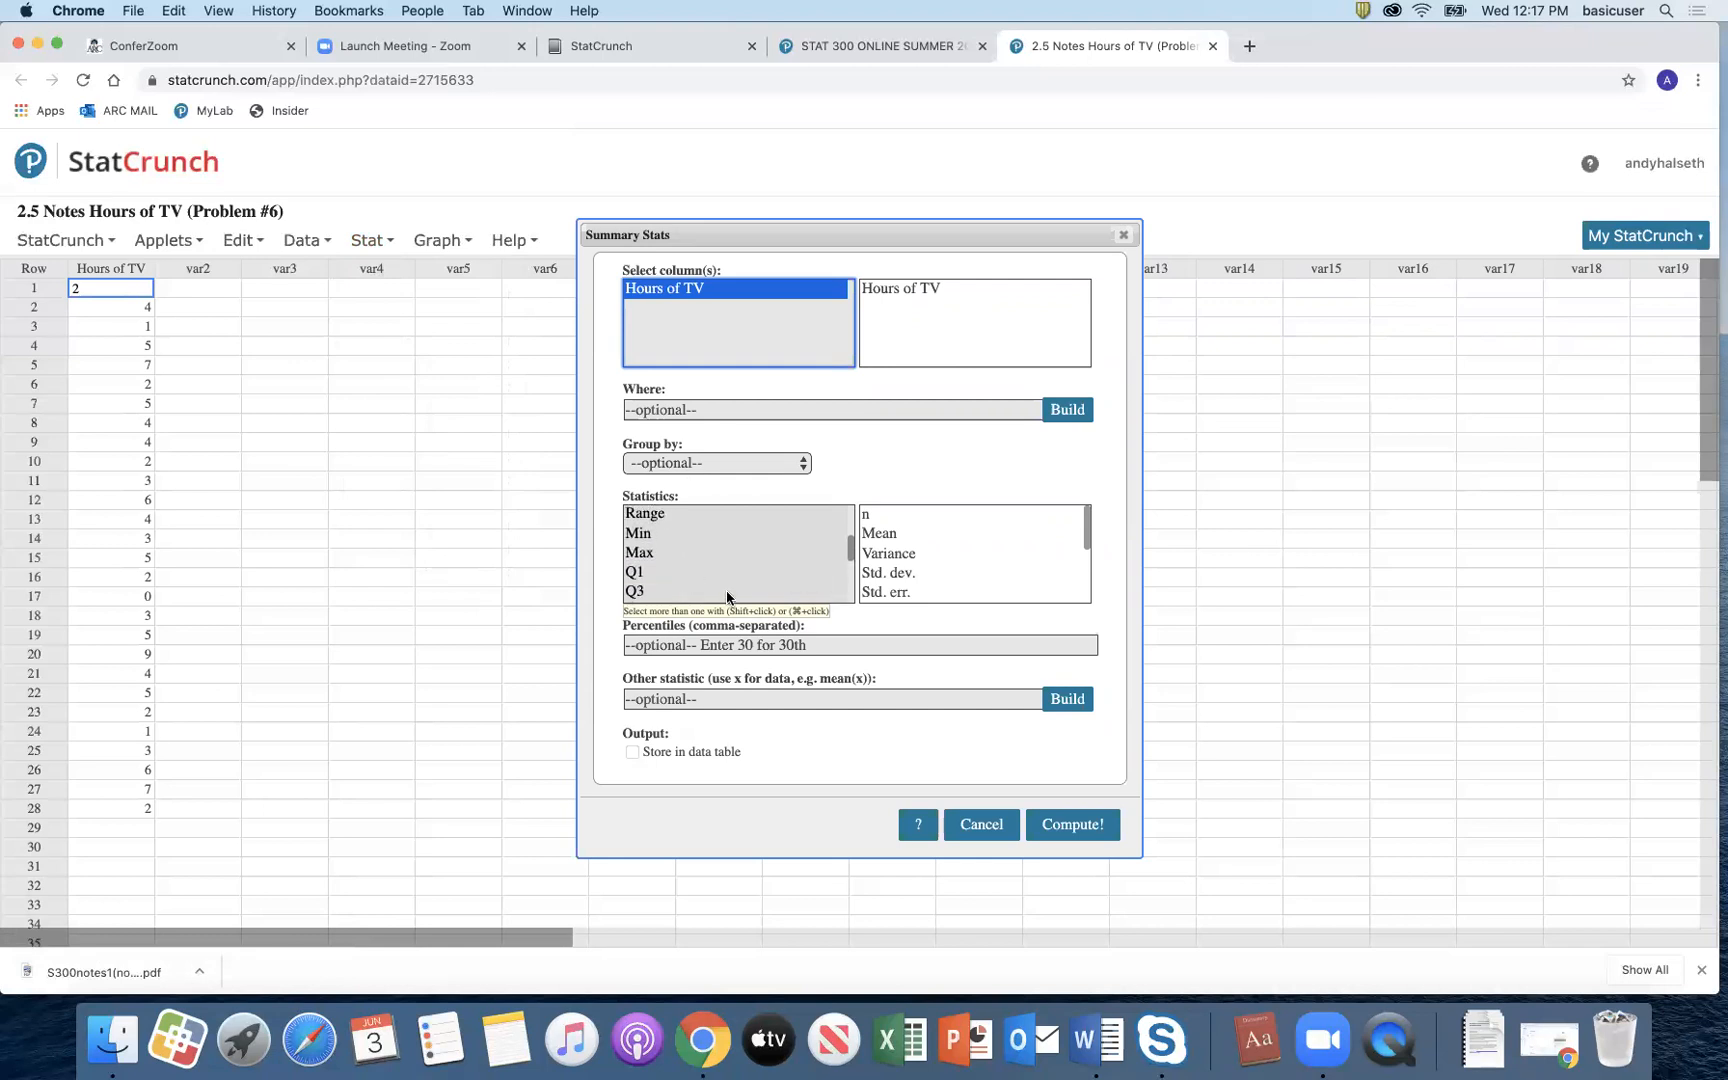
left_click(1072, 824)
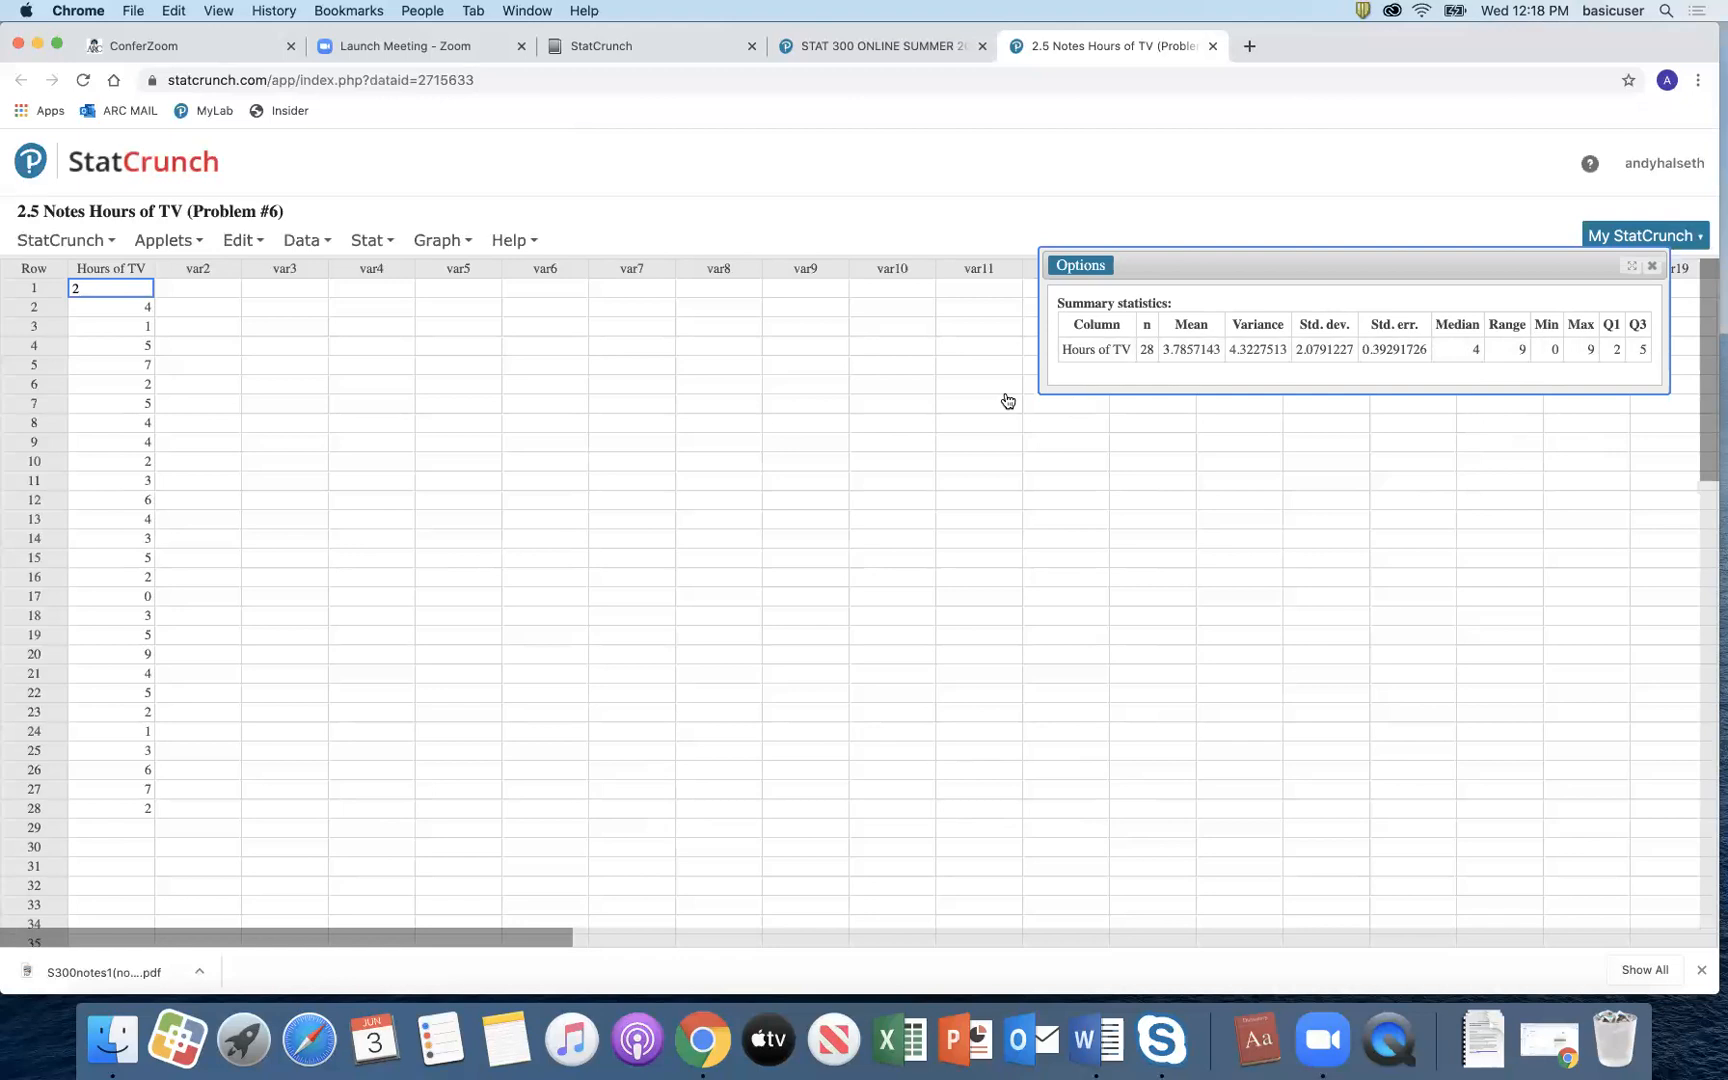
Step: Draw a boxplot of the Hours of TV column
left_click(441, 244)
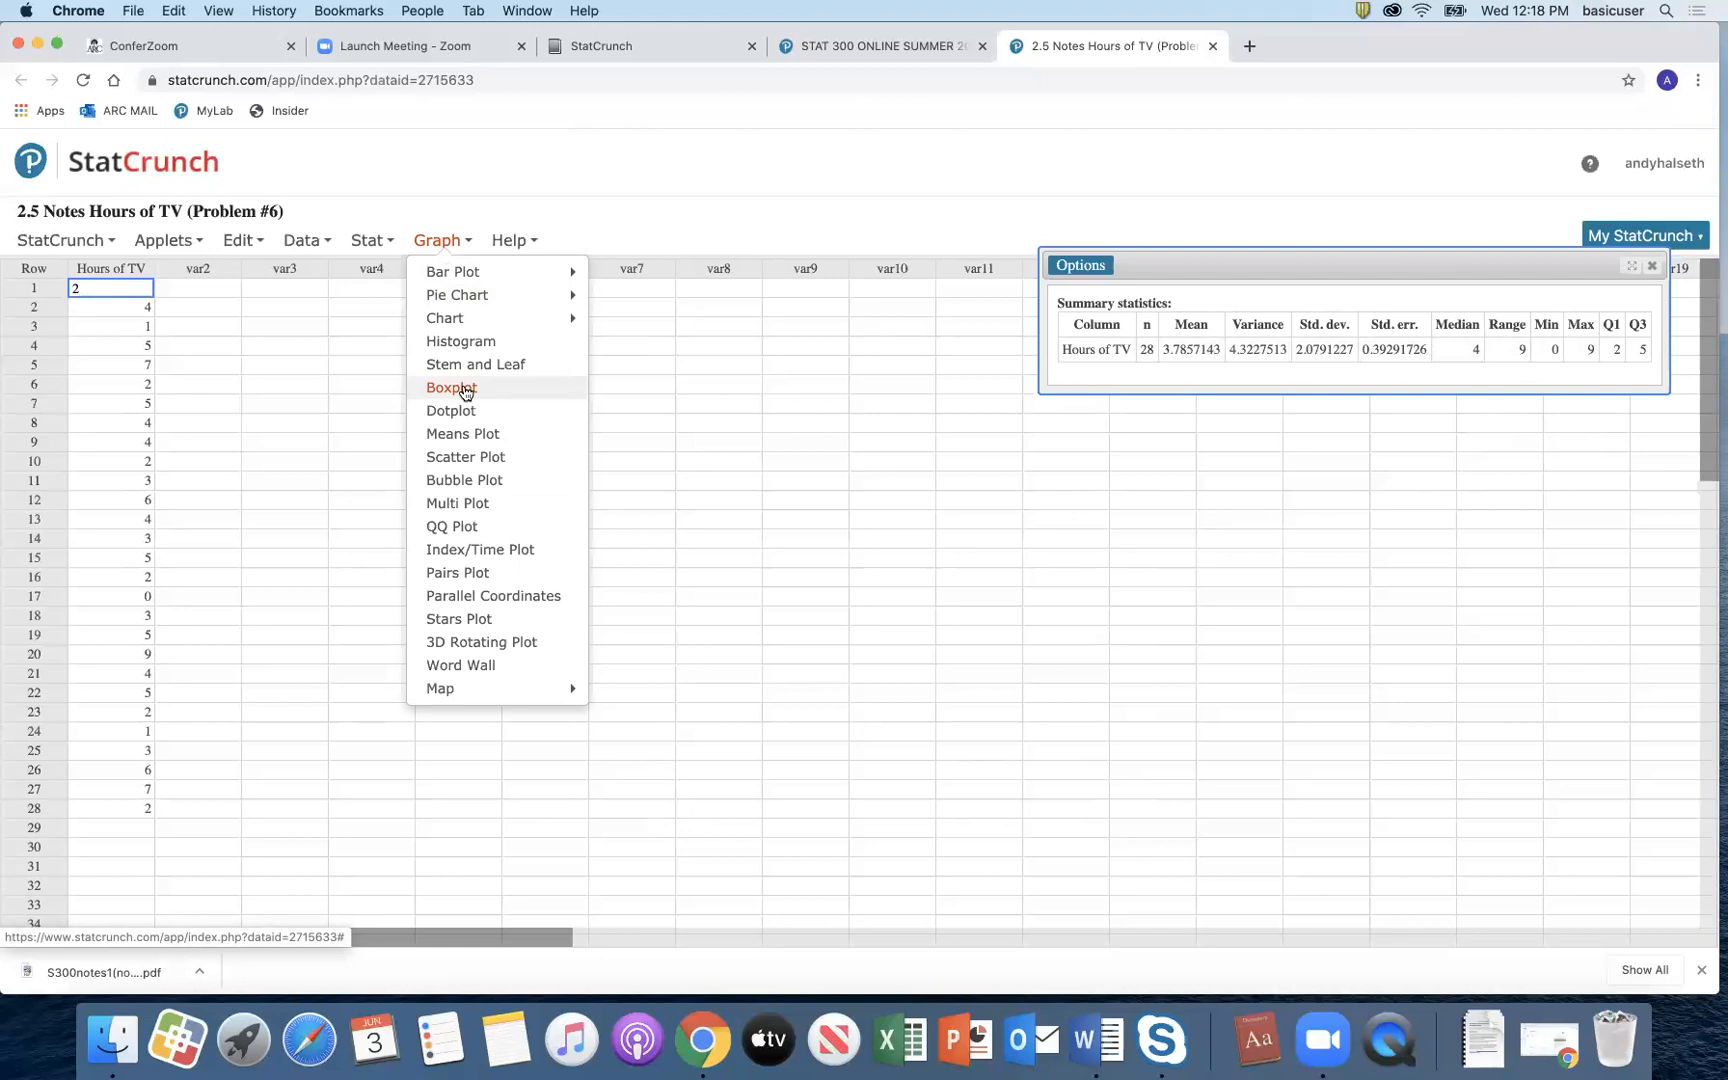
left_click(465, 389)
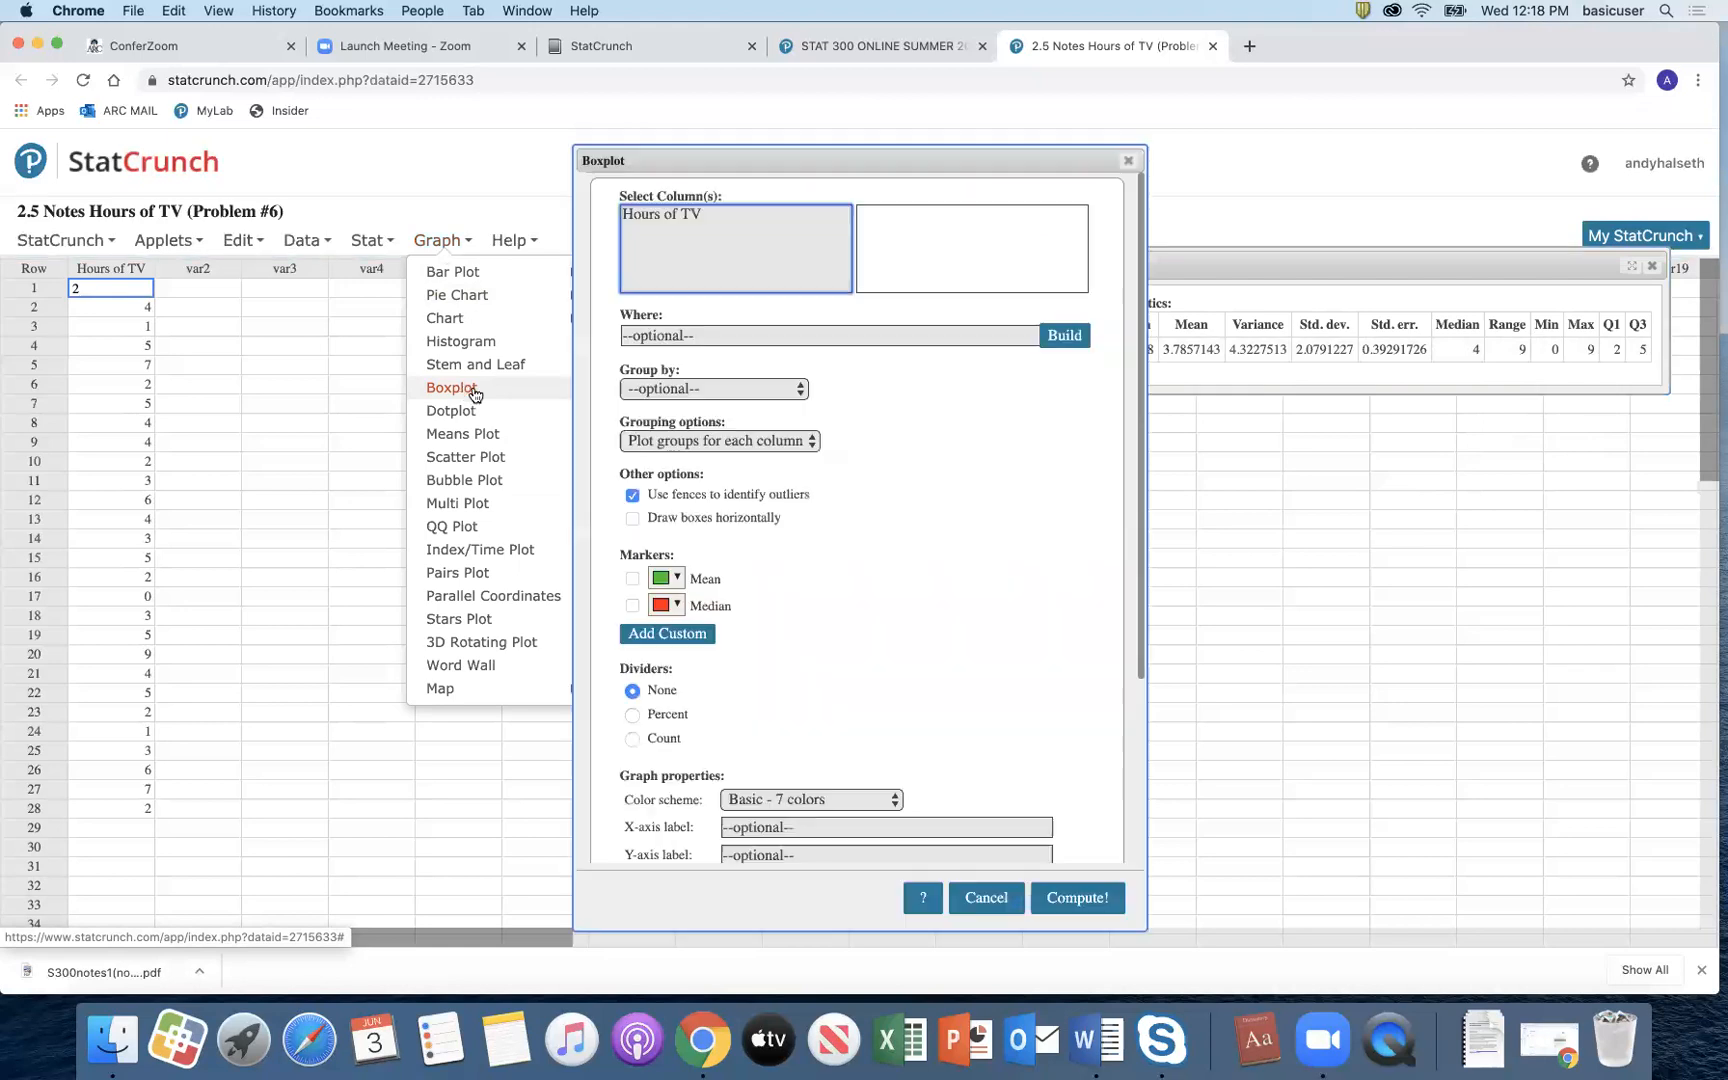
left_click(683, 218)
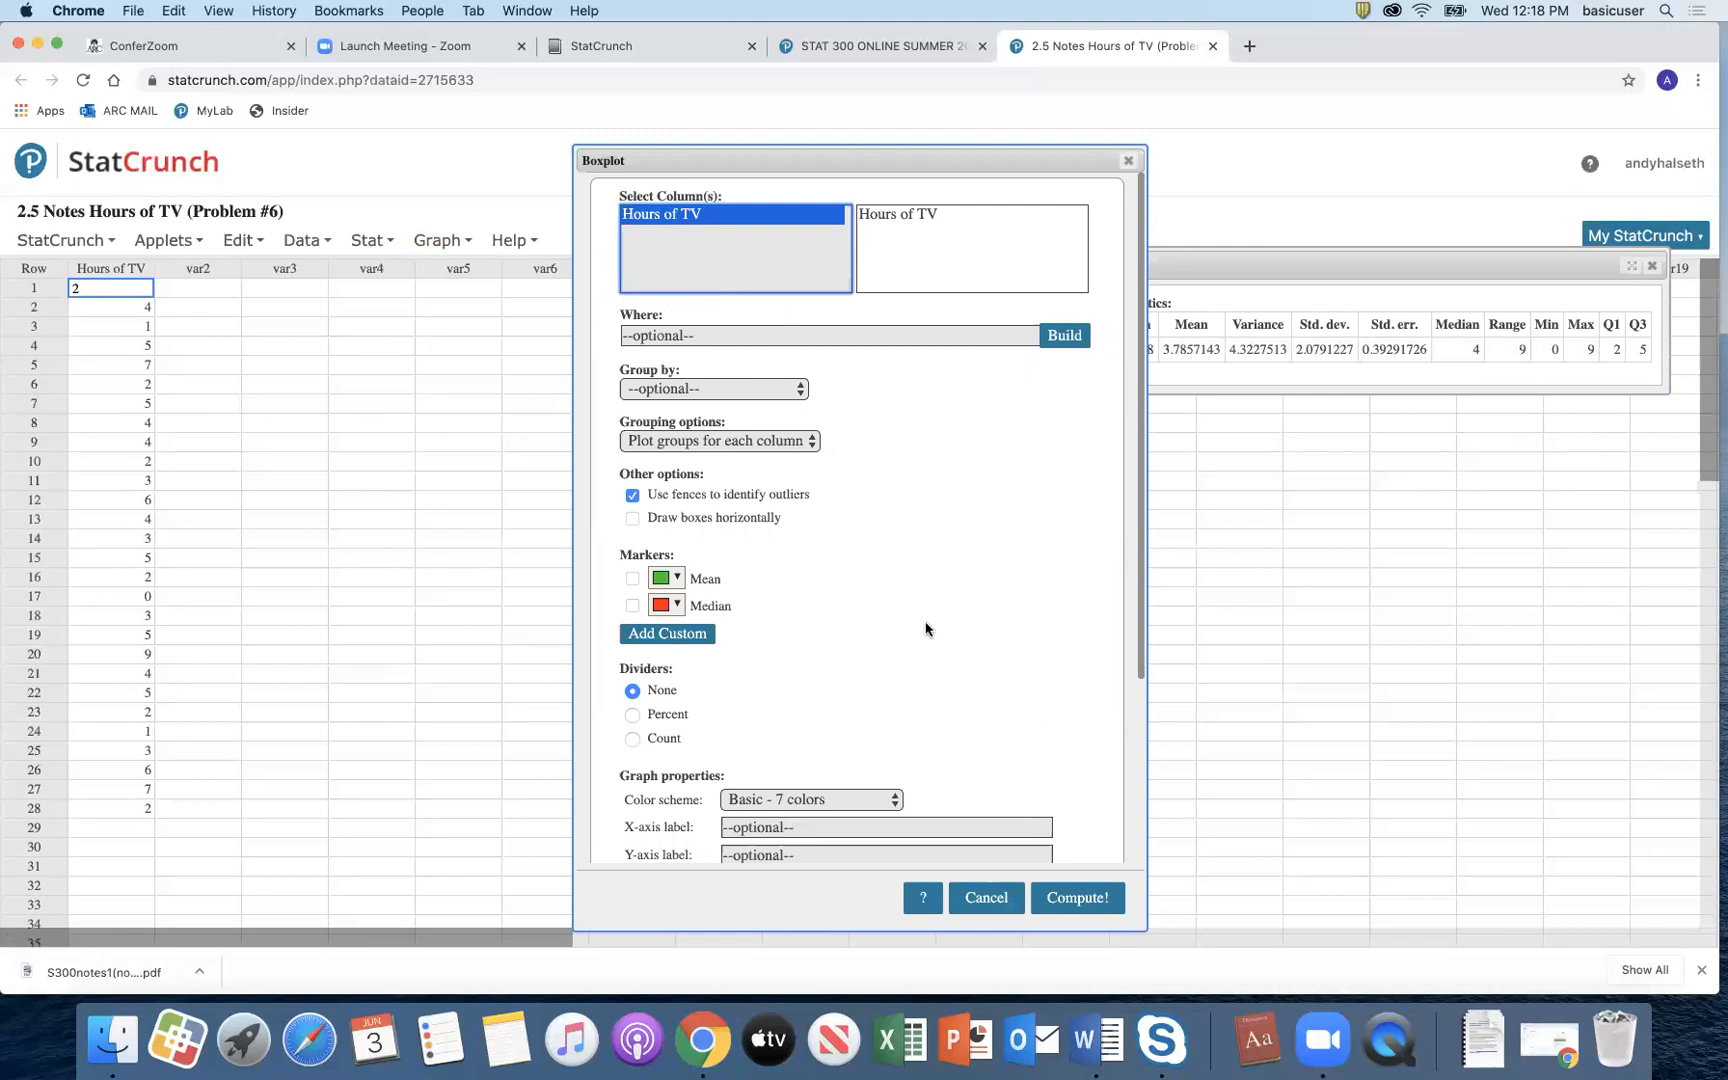
left_click(1058, 900)
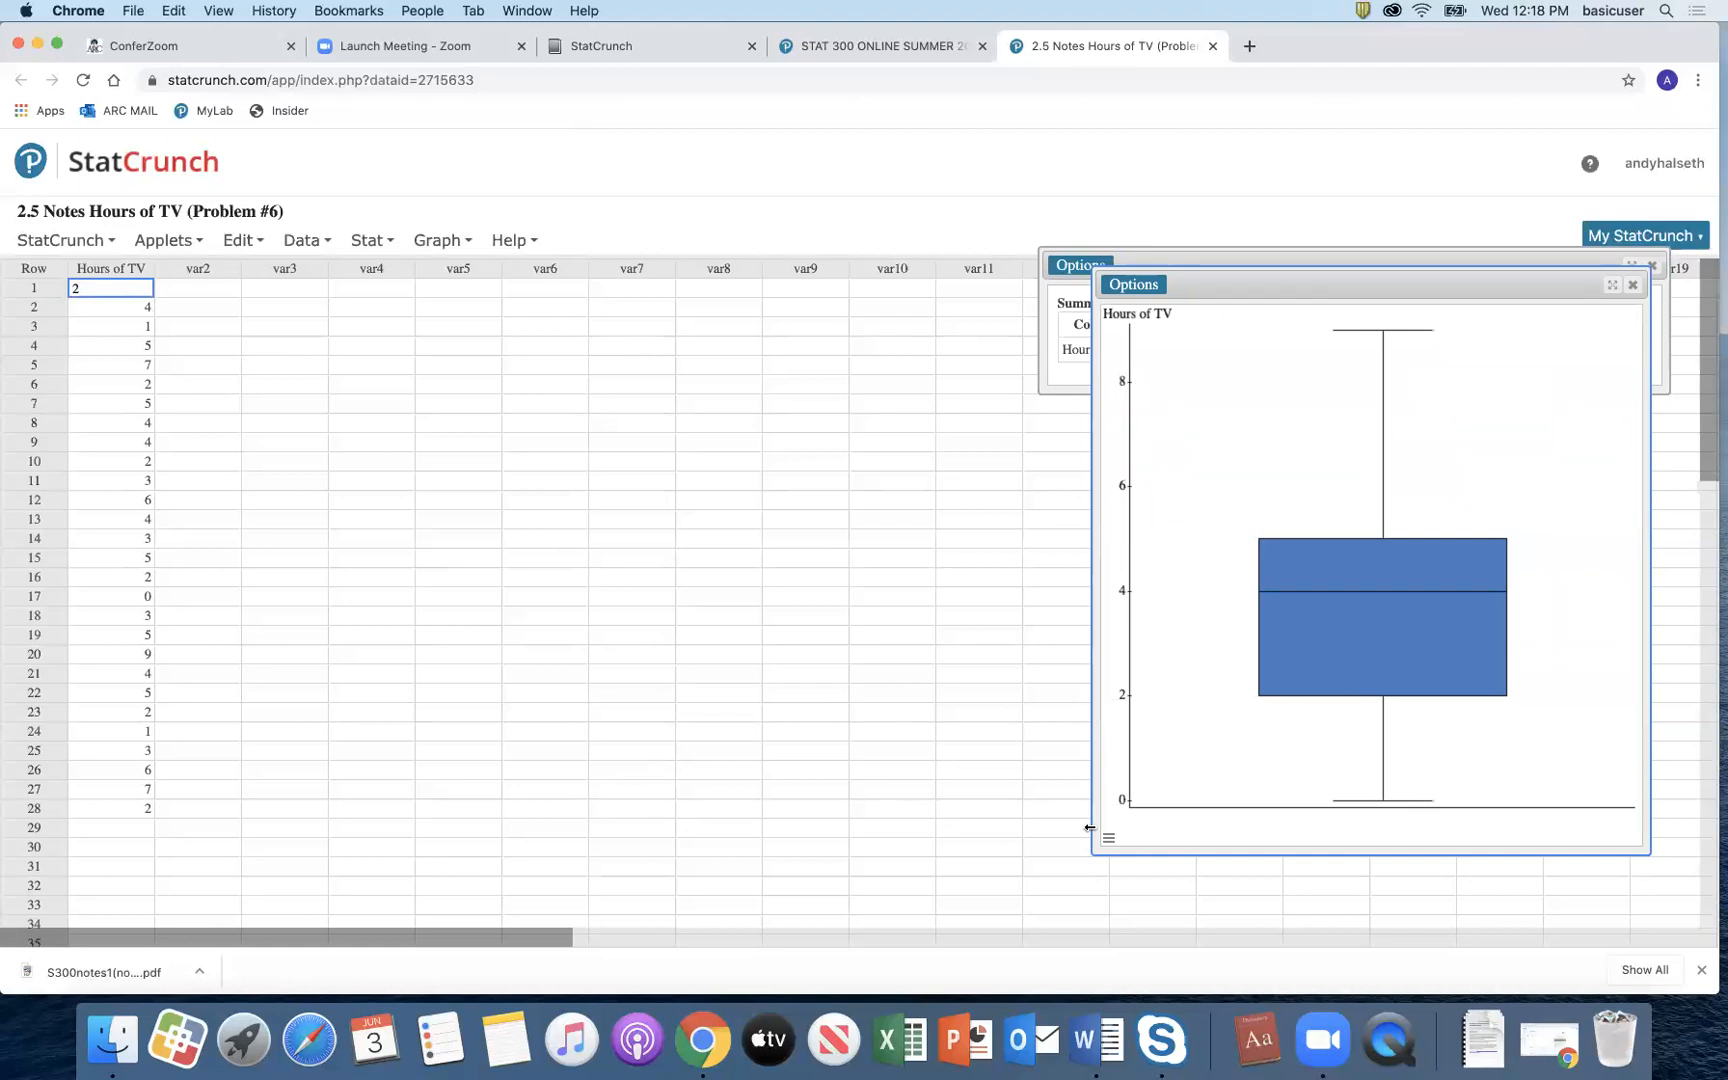
Step: Redraw the Hours of TV boxplot horizontally, then close the graph window
left_click(1135, 285)
left_click(1134, 309)
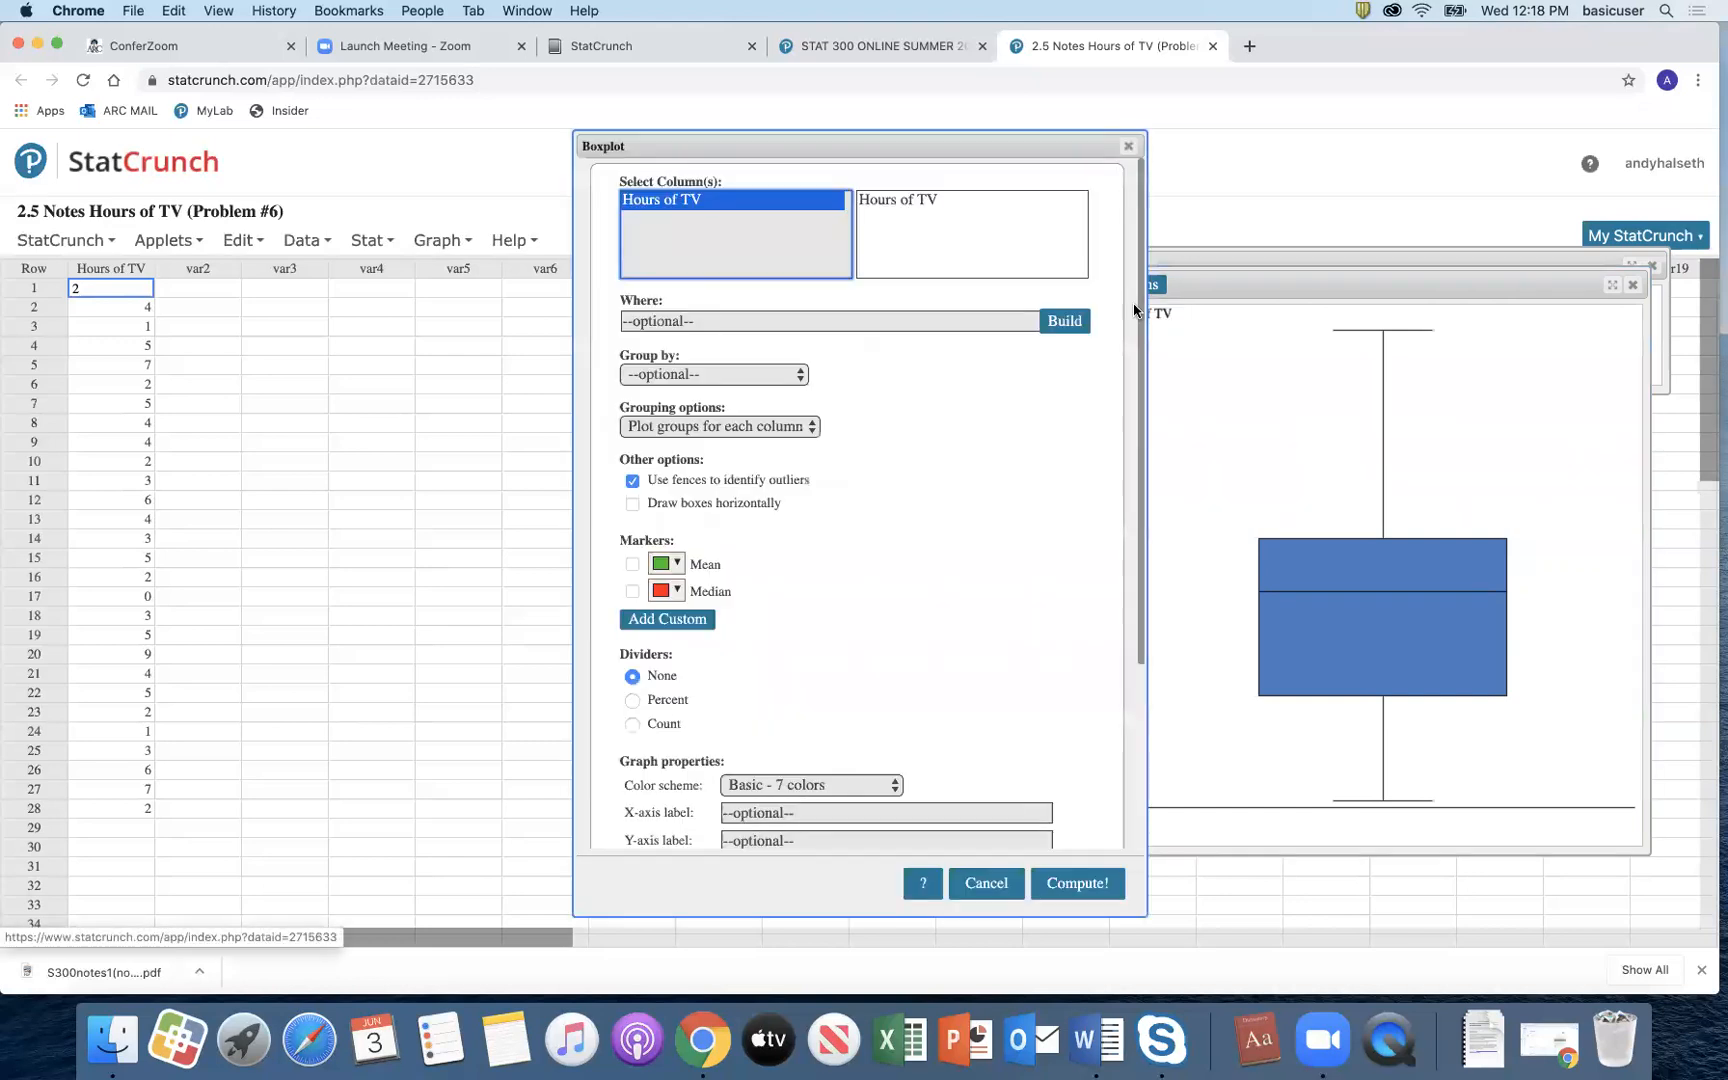
left_click(632, 503)
left_click(1073, 882)
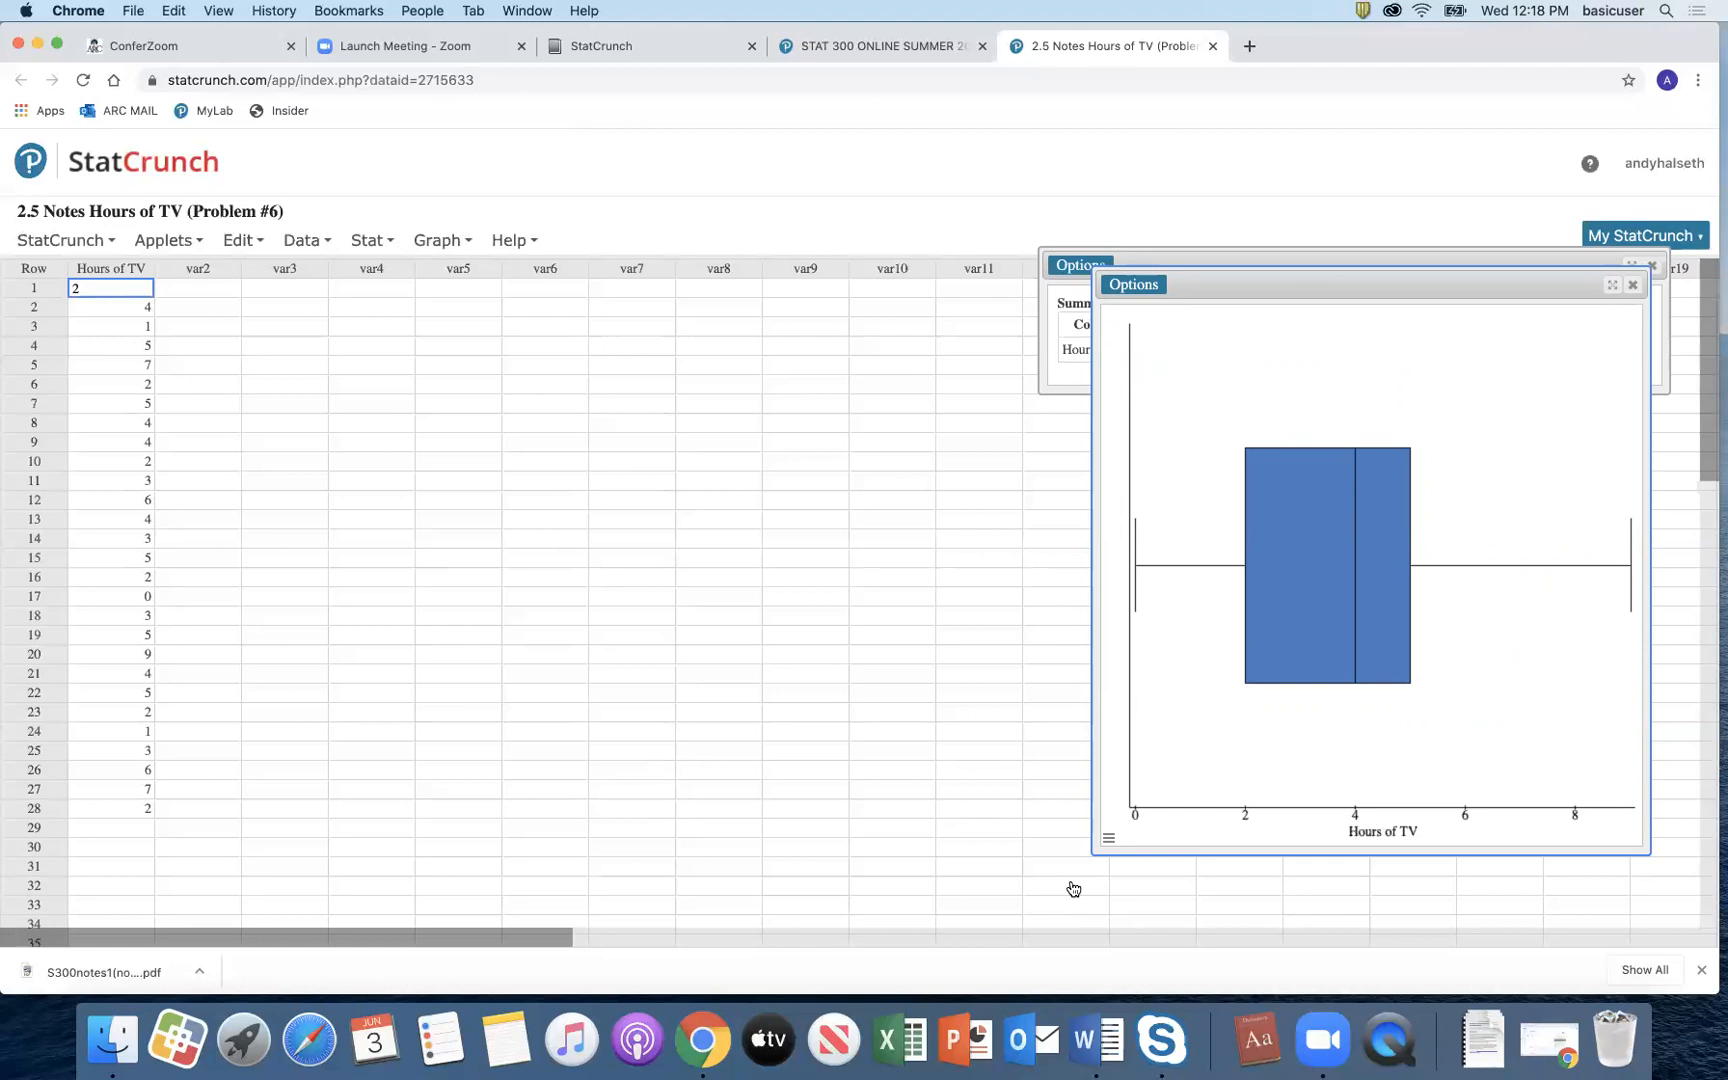
left_click(1629, 290)
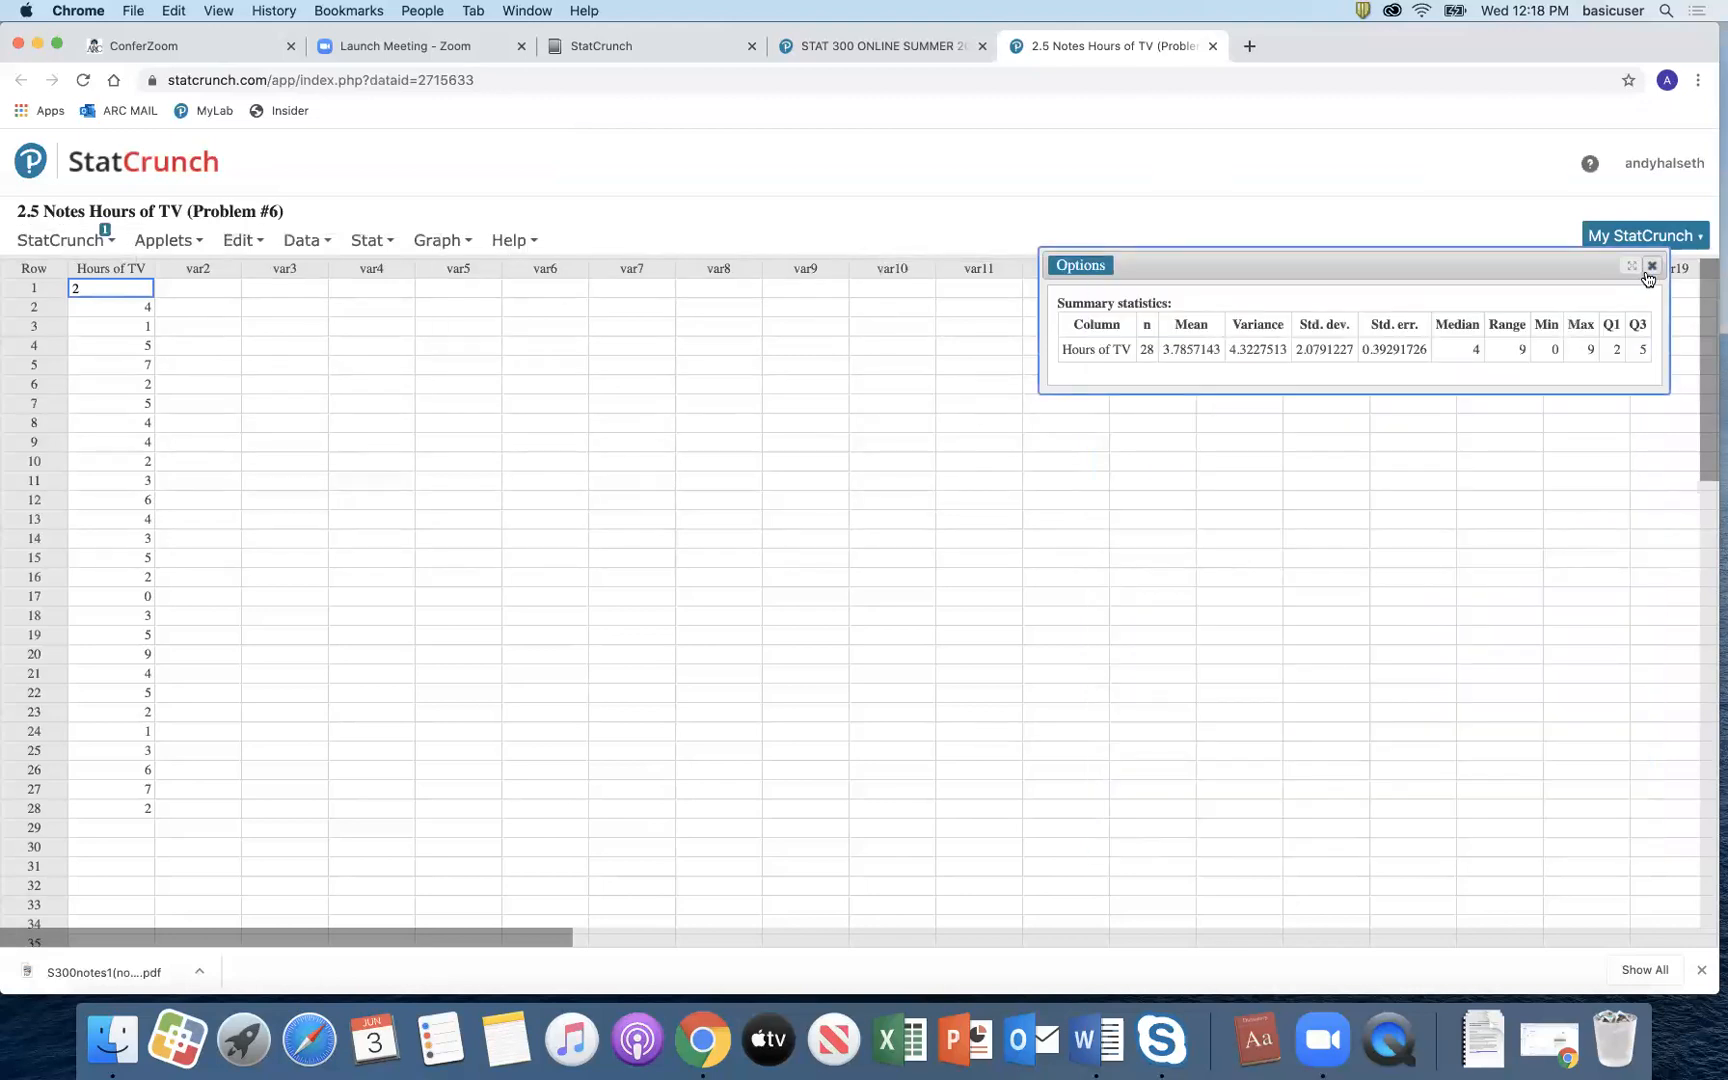
Step: Enter 24 in row 29 of Hours of TV as an outlier value
left_click(140, 828)
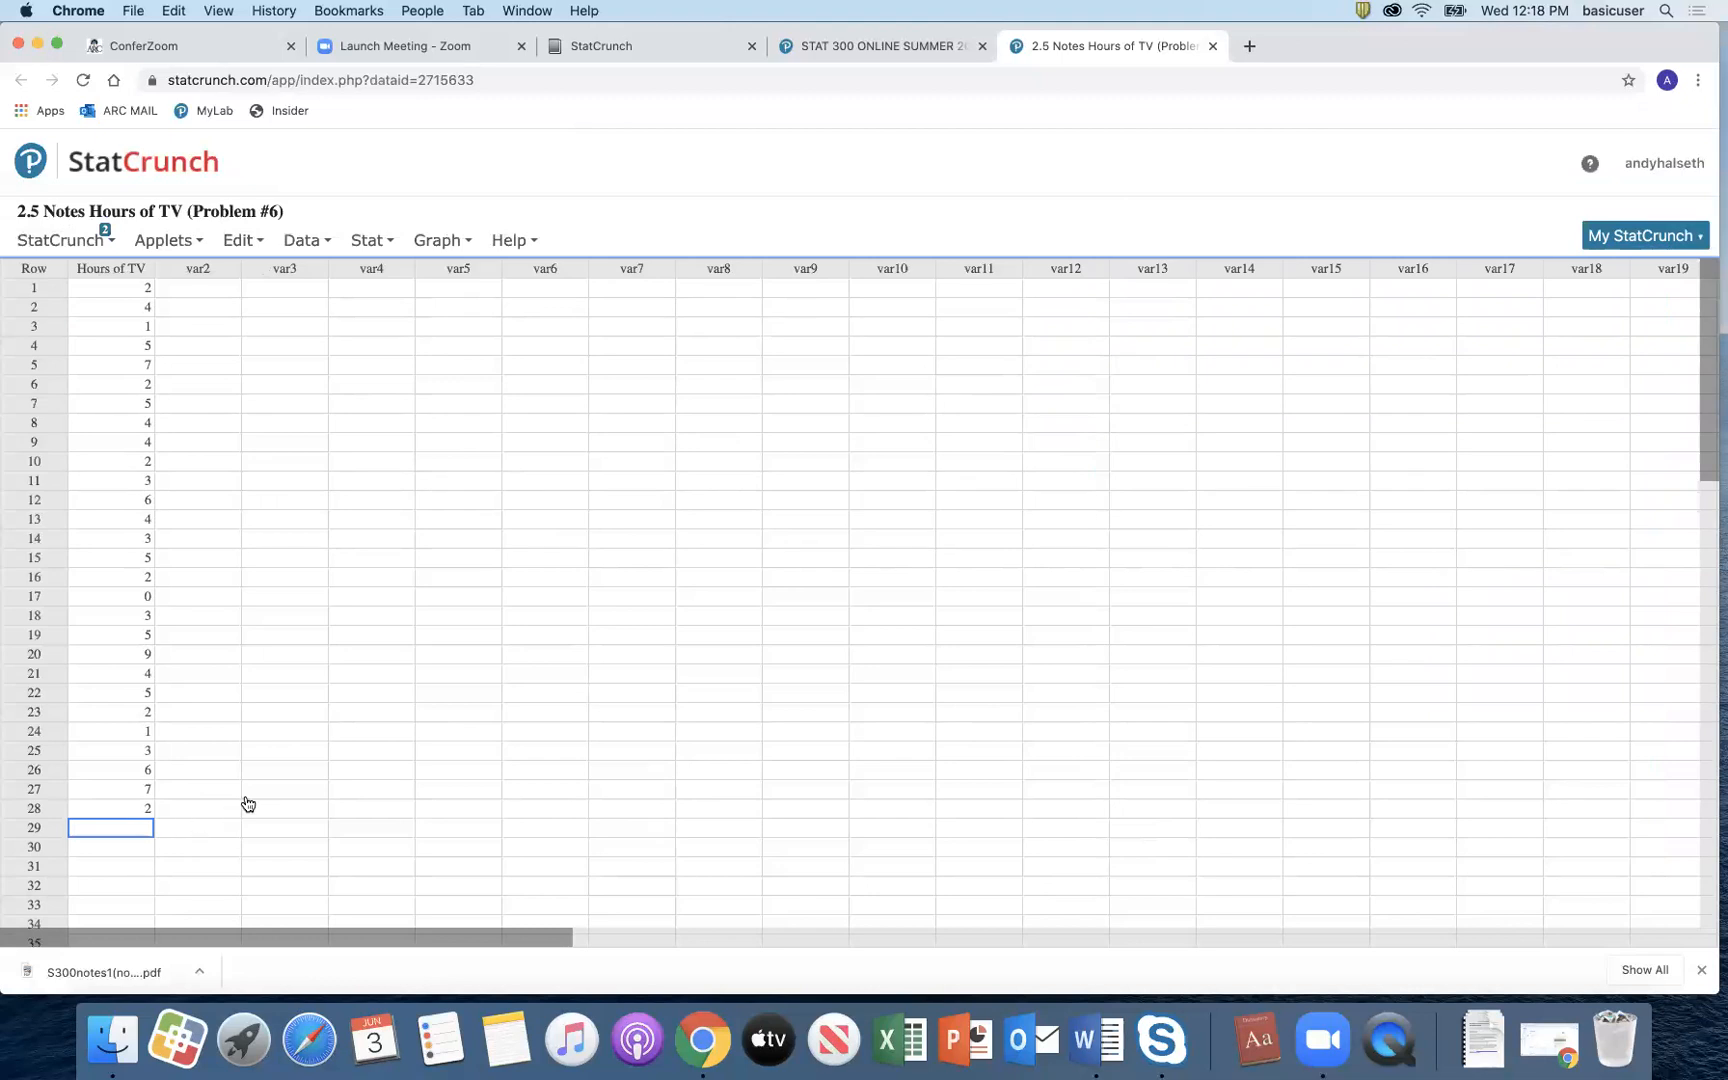
type("24")
key("Return")
left_click(443, 240)
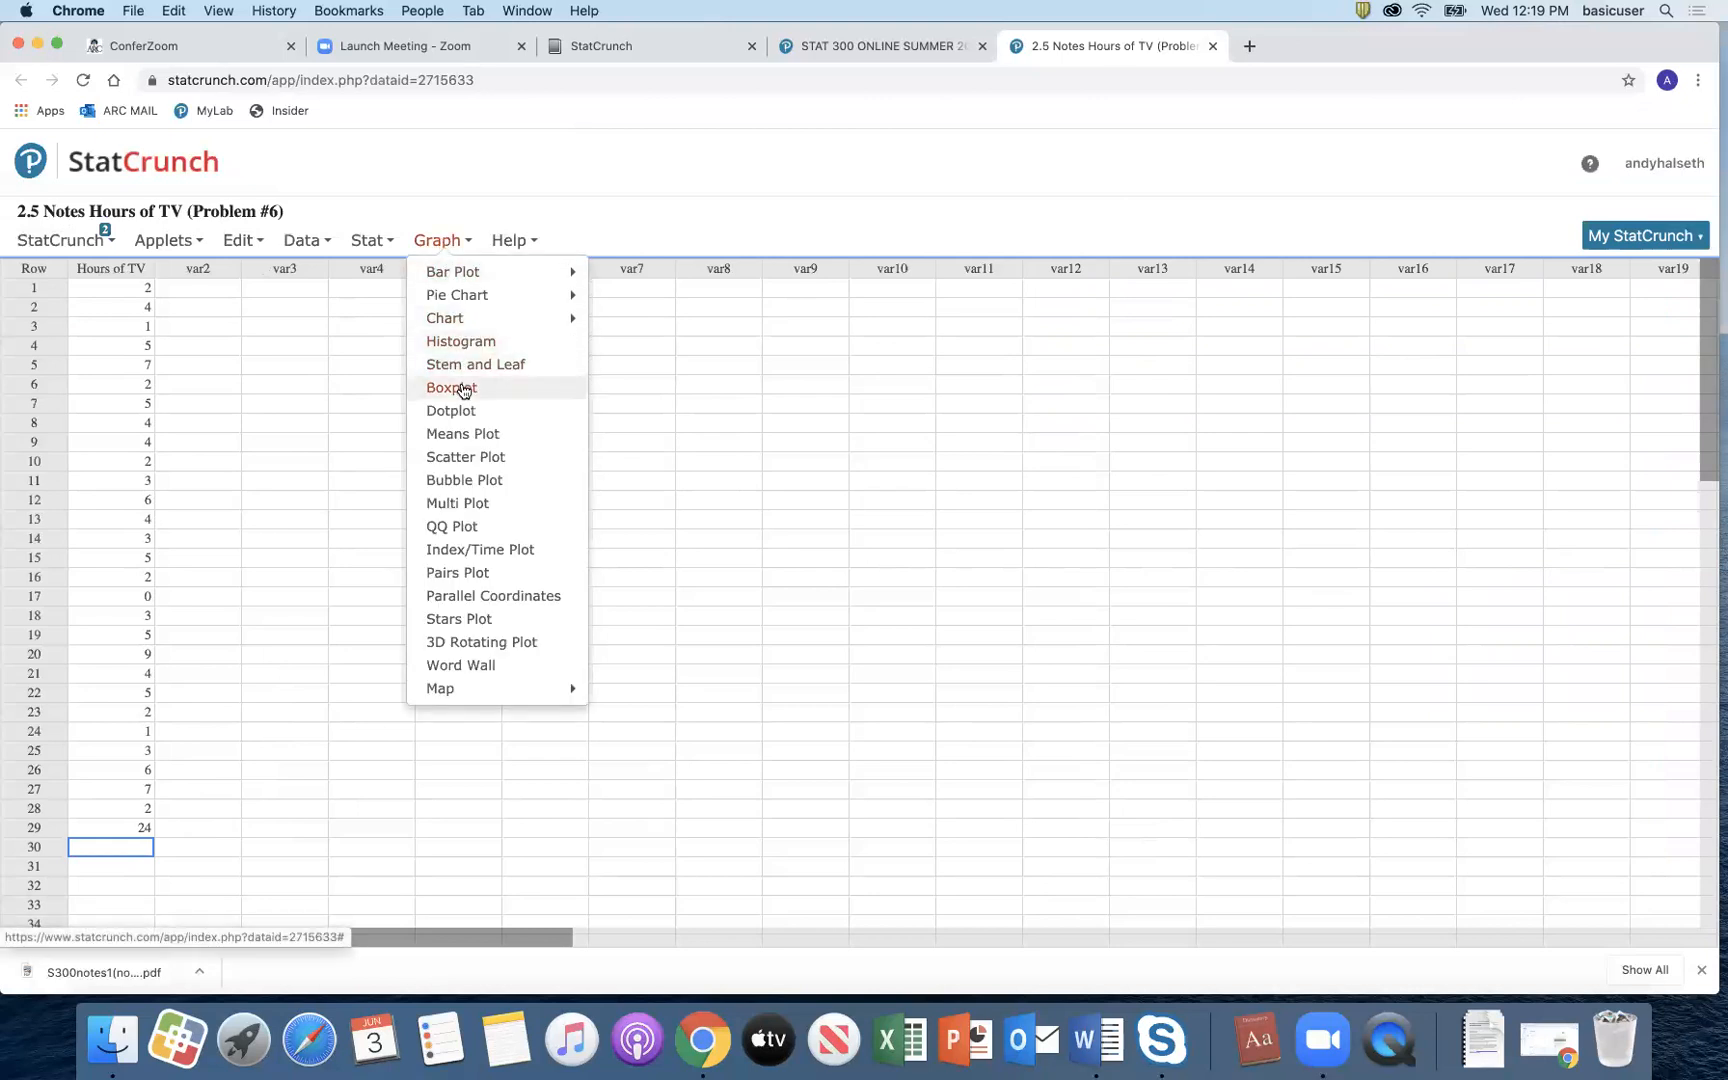
Step: Draw a horizontal boxplot of Hours of TV showing 24 as an outlier point
left_click(462, 387)
left_click(716, 214)
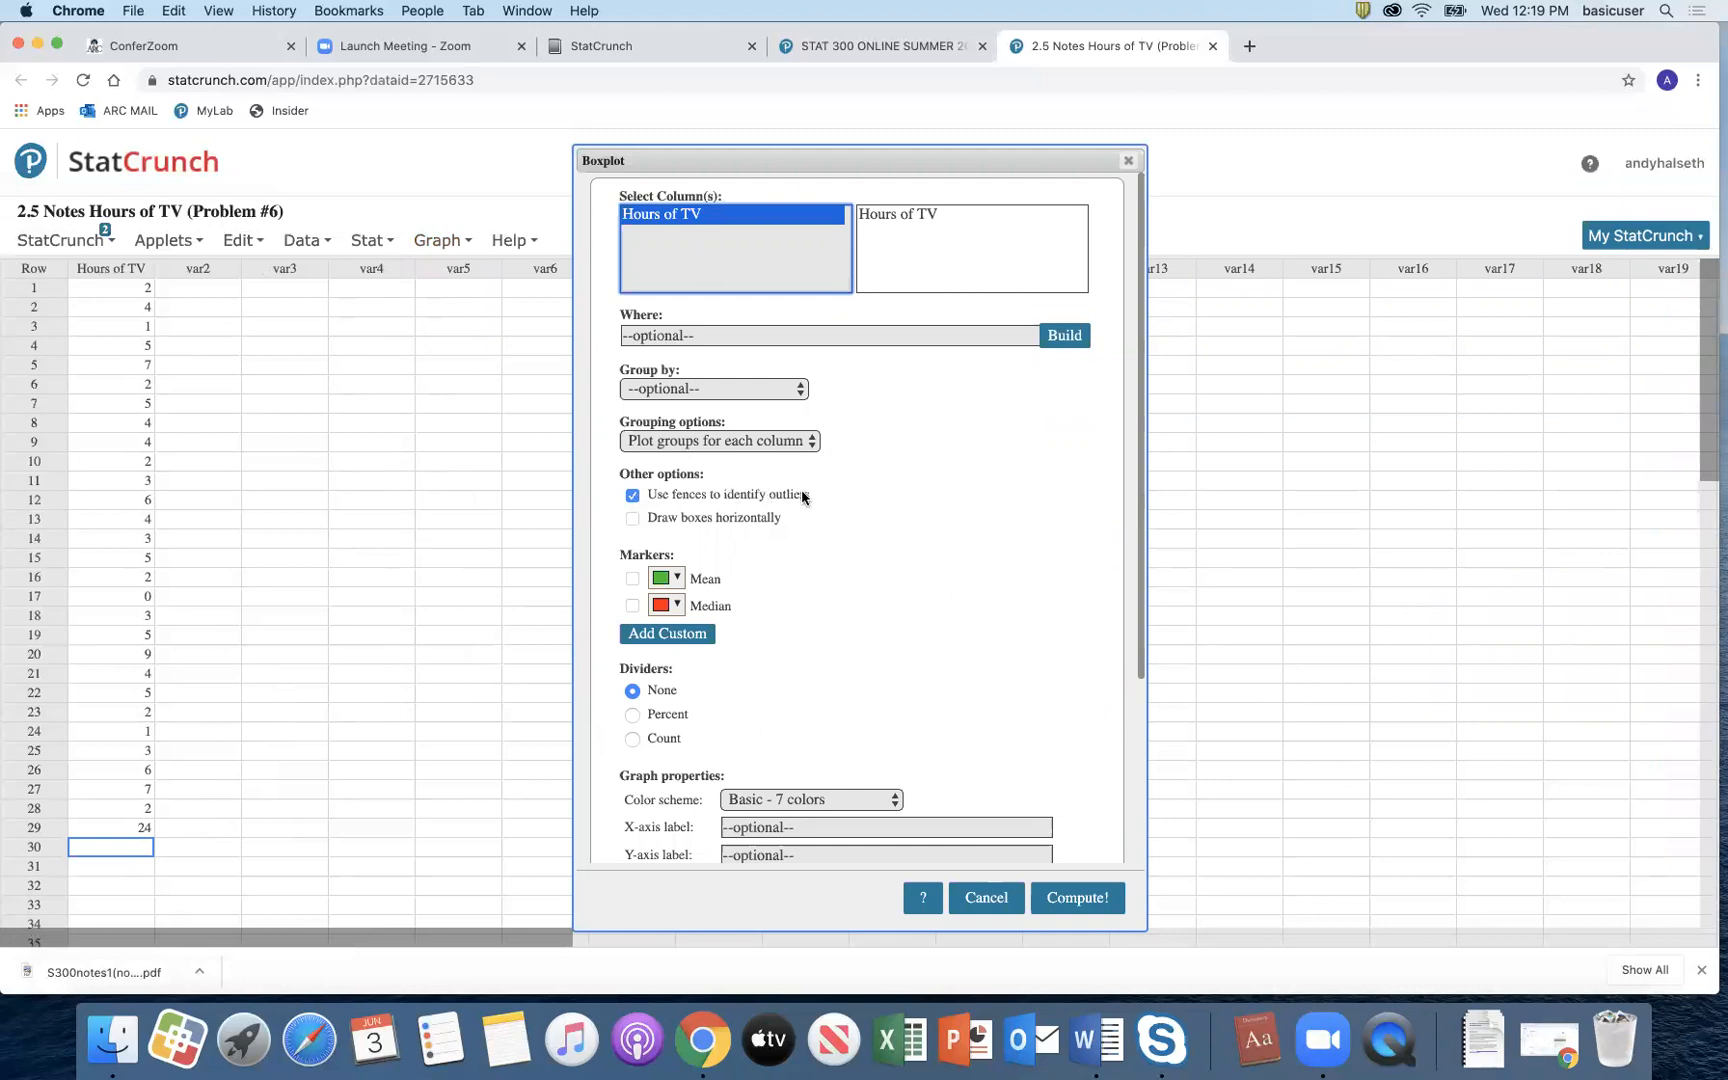
left_click(632, 518)
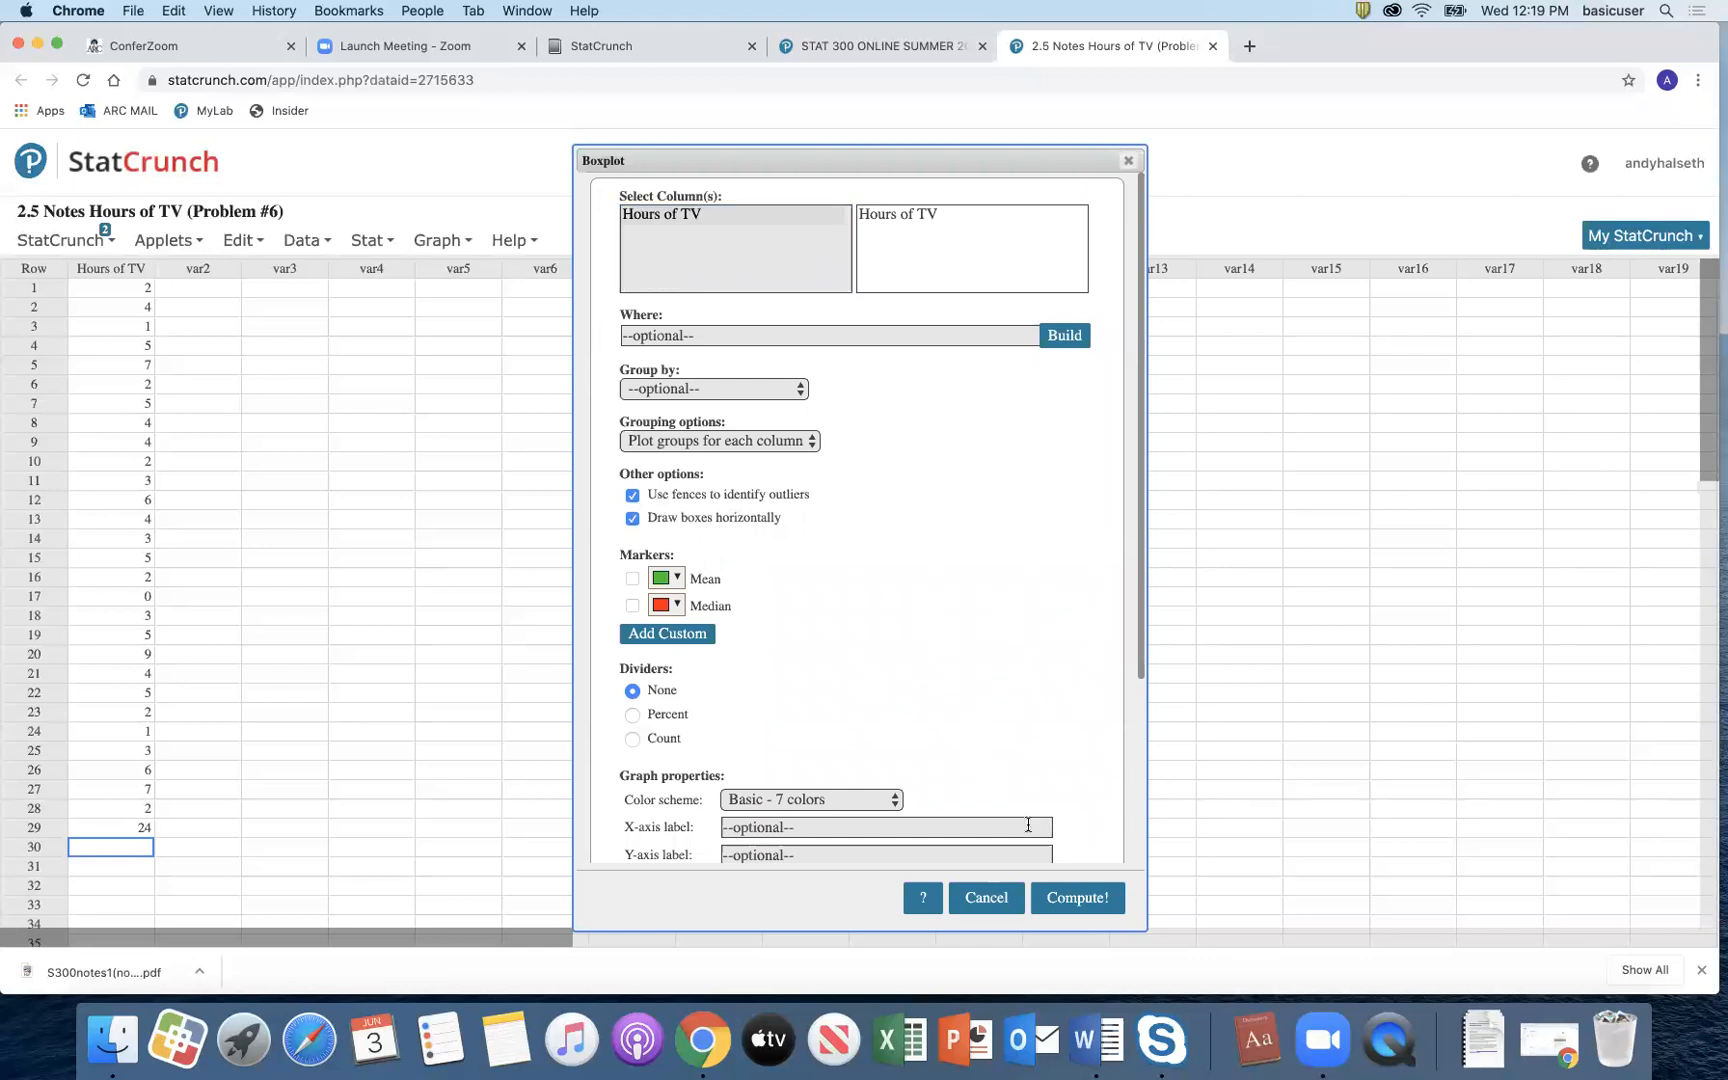
left_click(1079, 898)
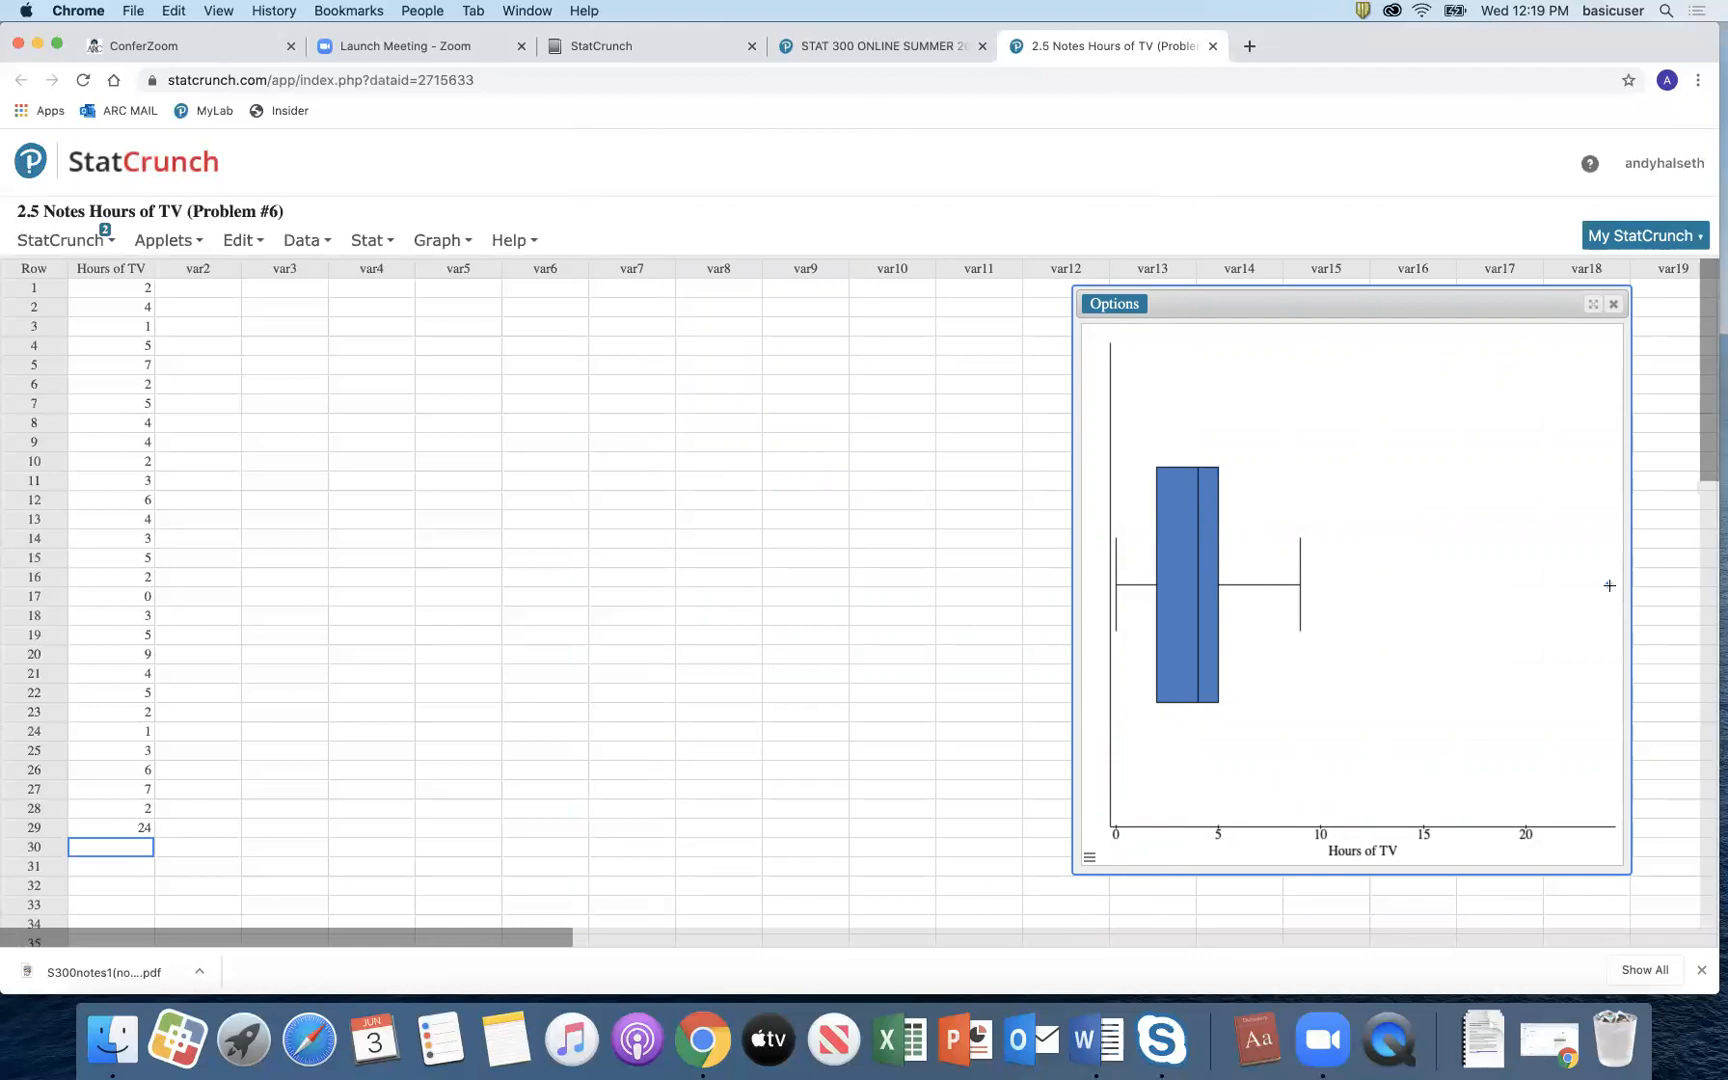
mouse_move(1607, 584)
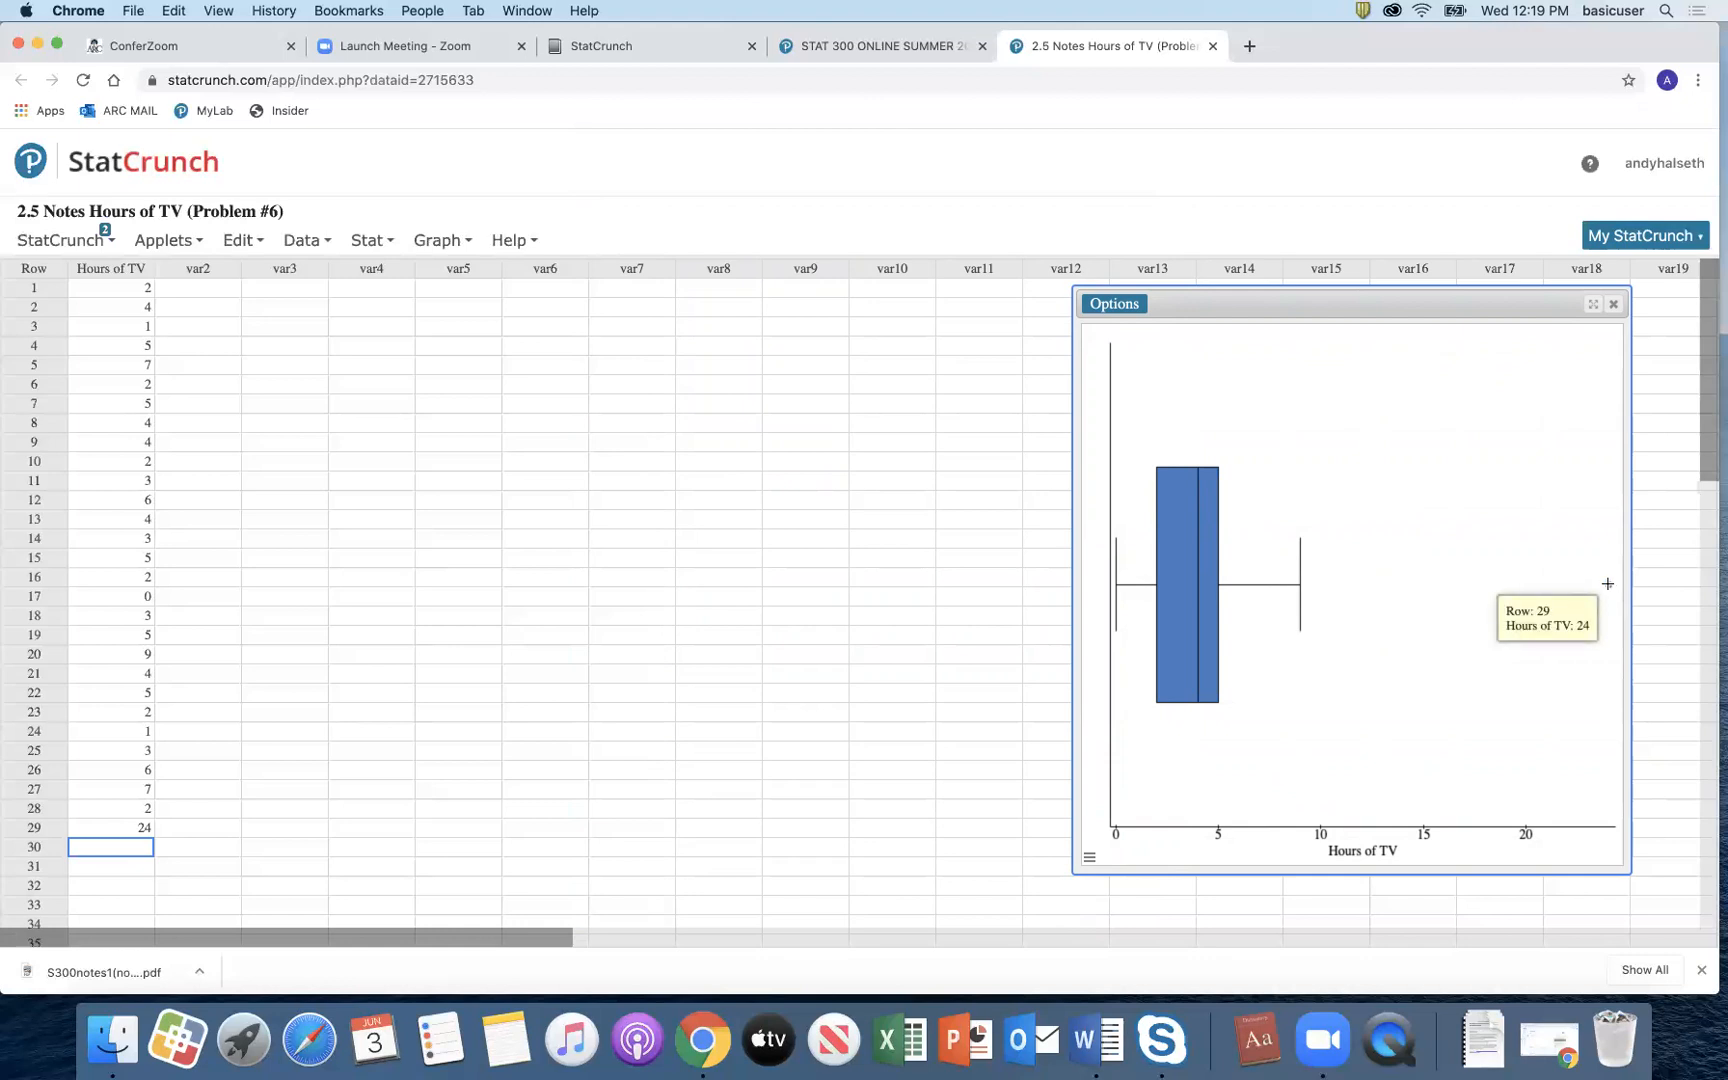